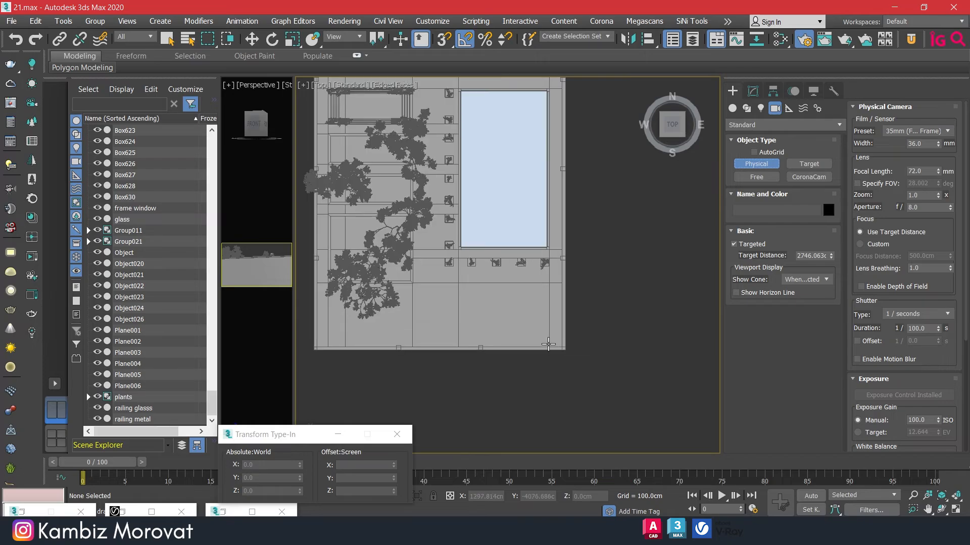
# Create a targeted physical camera in the top view aimed from the lot's lower-right corner toward the pool, and view through it with safe frames shown
pyautogui.moveTo(555, 341); pyautogui.dragTo(473, 196)
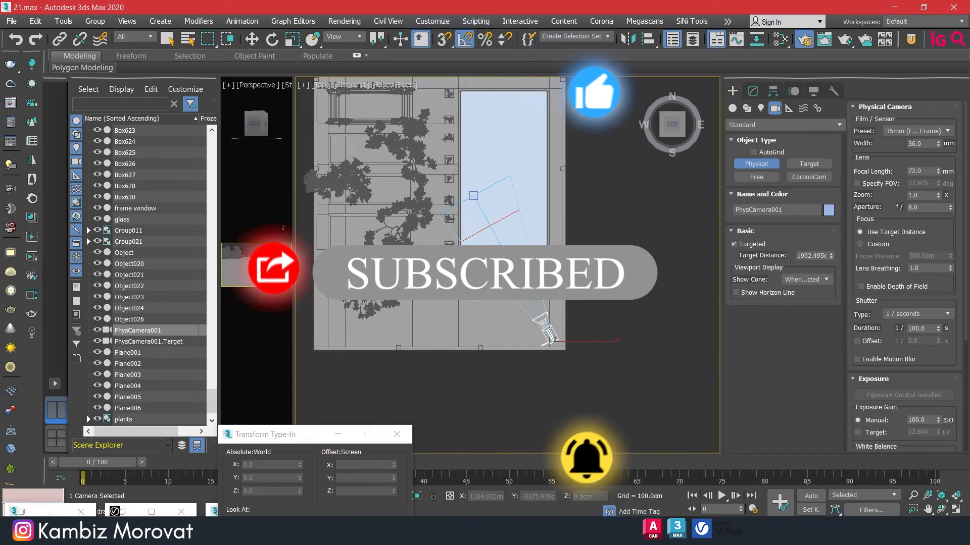
pyautogui.press('w')
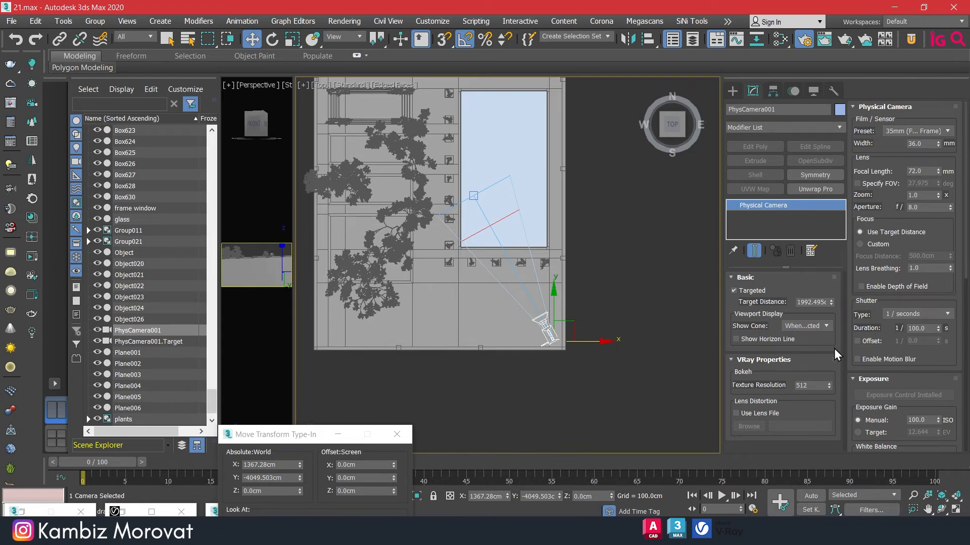
pyautogui.moveTo(862, 317)
pyautogui.mouseDown()
pyautogui.moveTo(860, 285)
pyautogui.moveTo(849, 281)
pyautogui.moveTo(848, 320)
pyautogui.mouseUp()
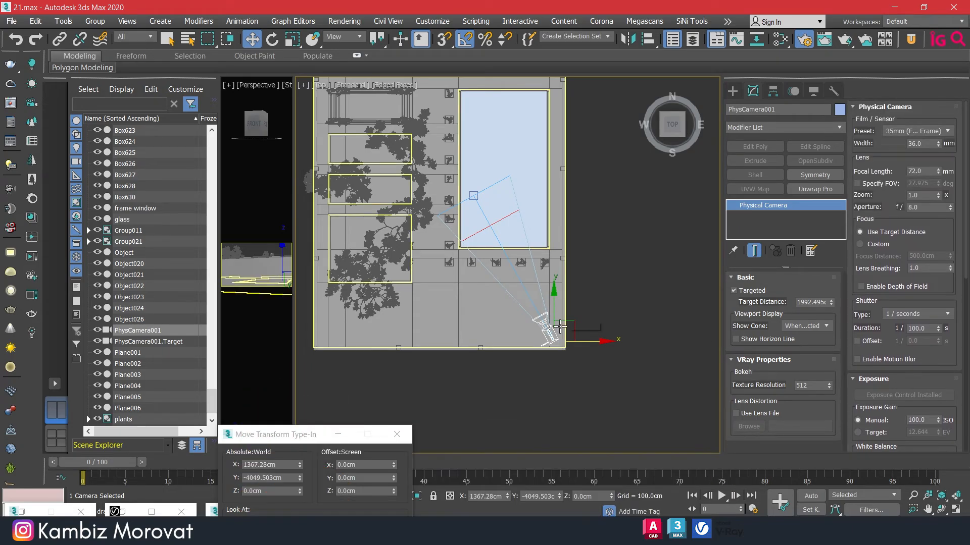
pyautogui.press('c')
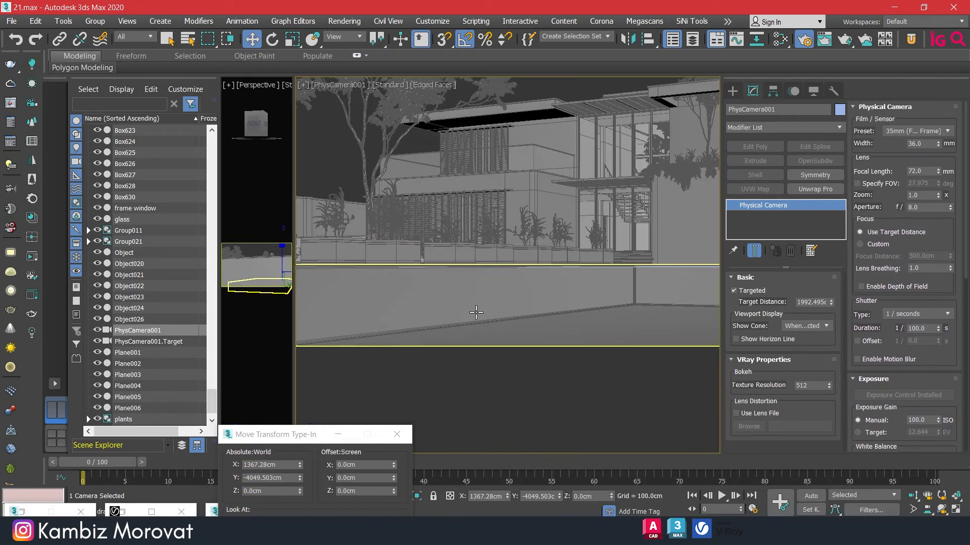
pyautogui.hotkey('shift', 'f')
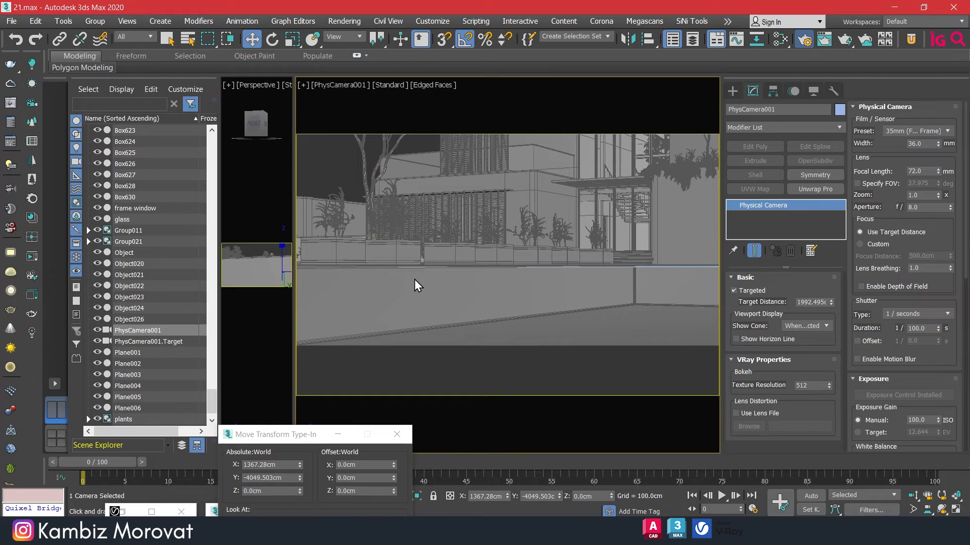
# Open the render settings, try CoronaRenderer, and set the renderer back to V-Ray Next, update 3.2
pyautogui.click(797, 45)
pyautogui.click(707, 84)
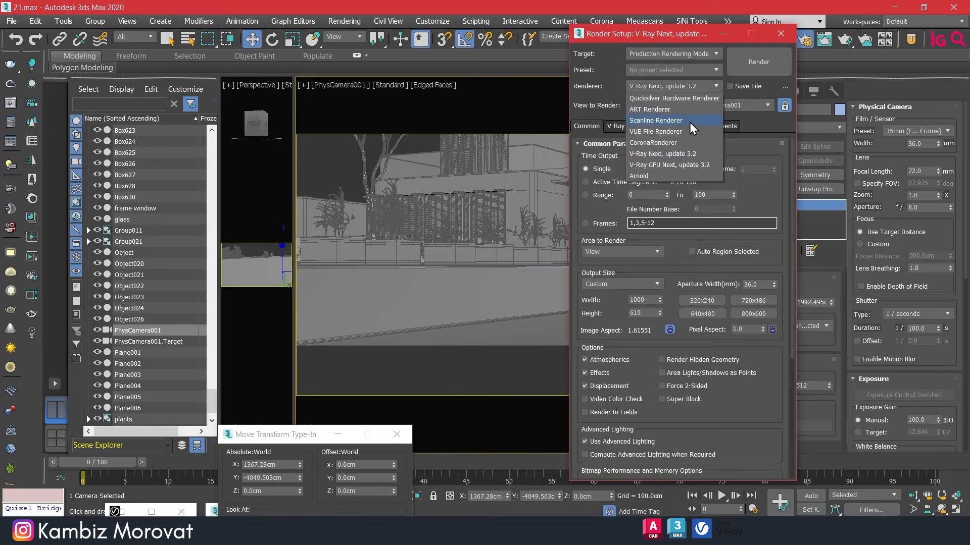
pyautogui.click(667, 142)
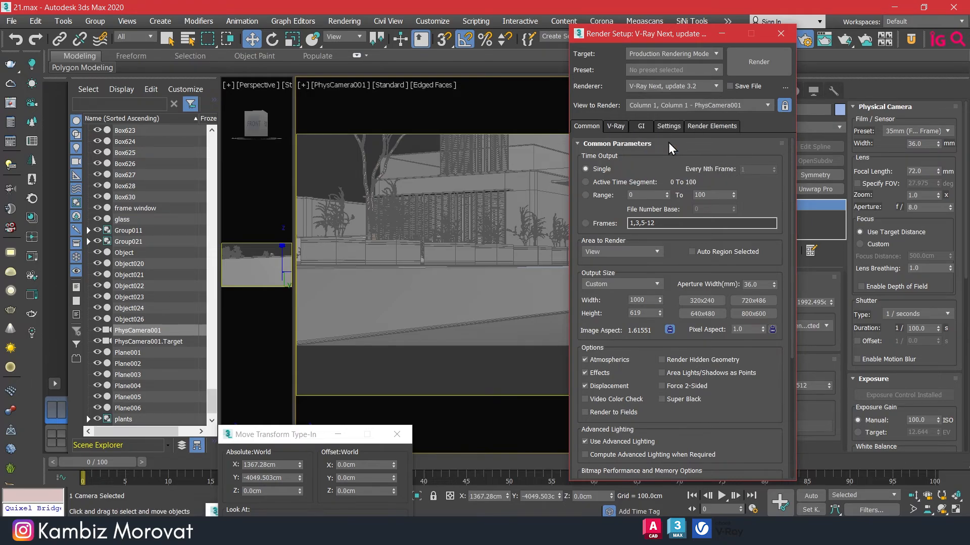
pyautogui.click(713, 85)
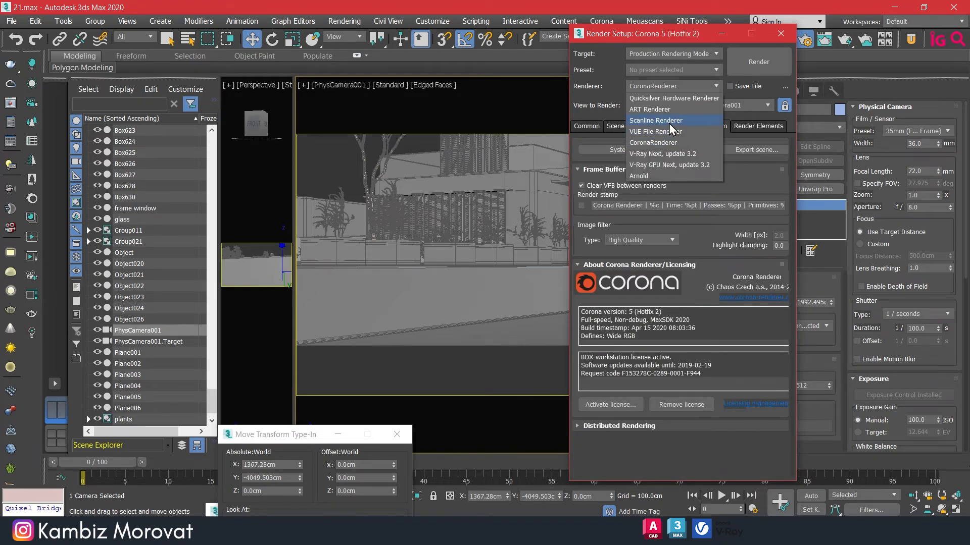
pyautogui.click(687, 154)
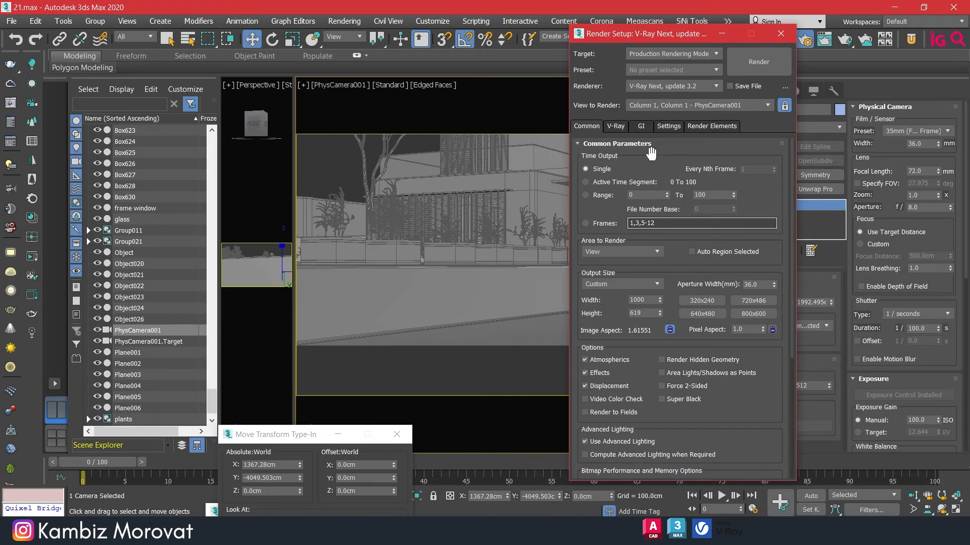
# Review the V-Ray image sampler, the output size and the available image filter types in the render settings
pyautogui.click(621, 127)
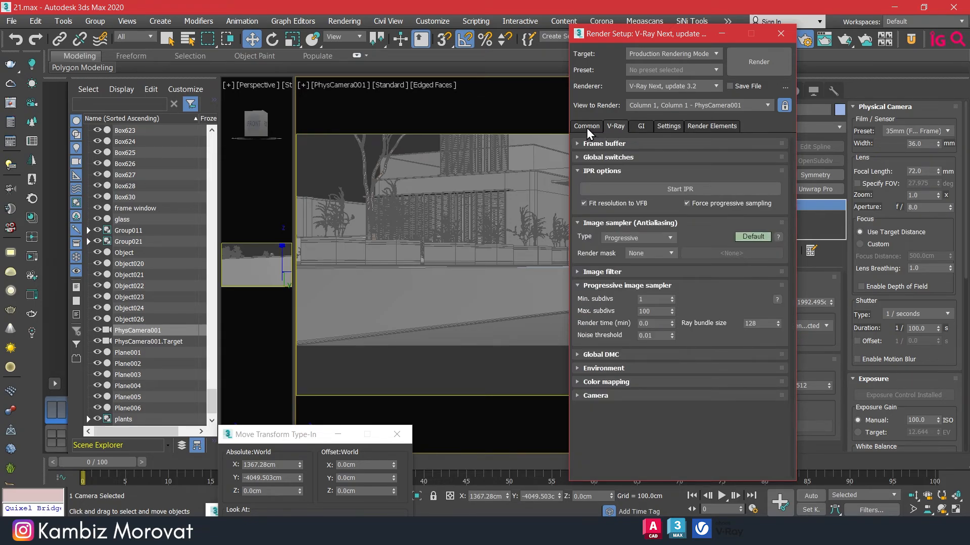
pyautogui.click(607, 354)
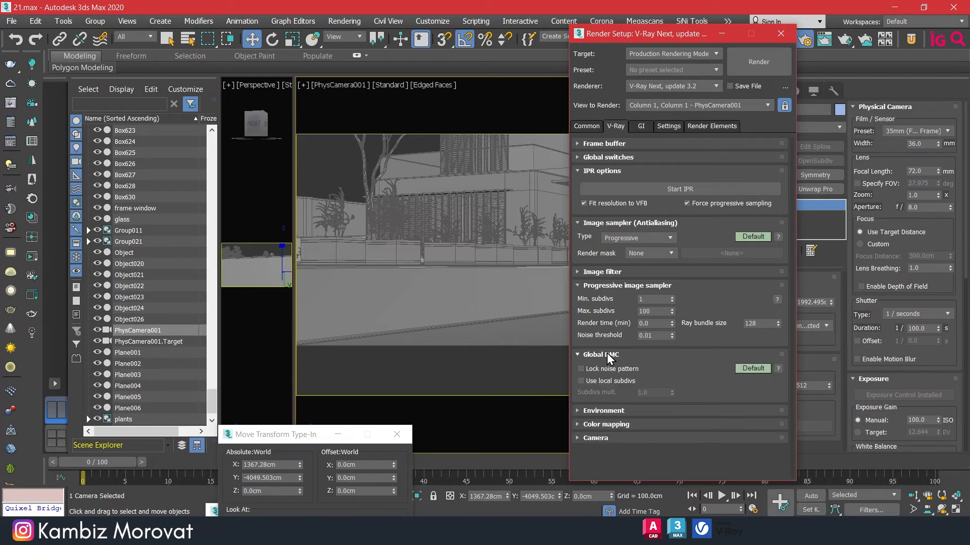
pyautogui.click(607, 354)
pyautogui.click(602, 382)
pyautogui.click(603, 381)
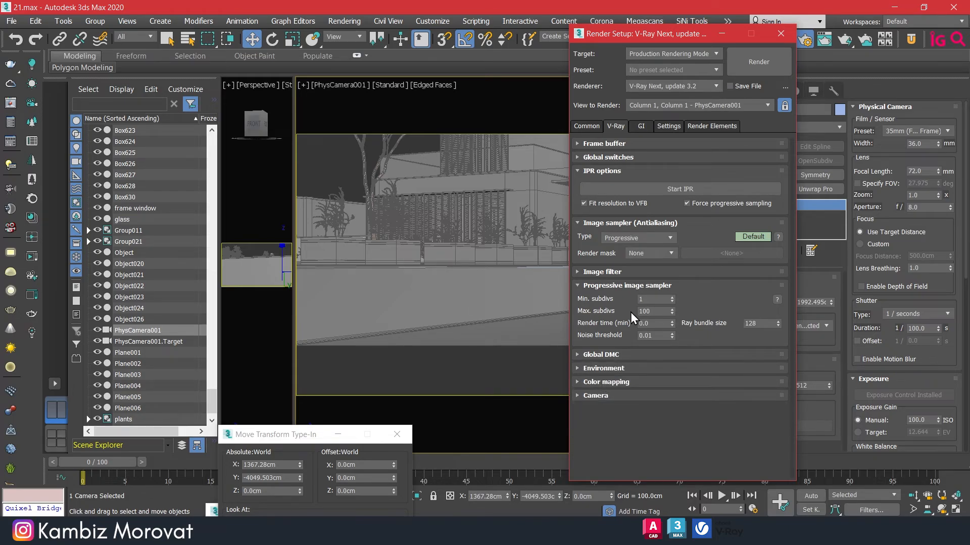
pyautogui.click(595, 127)
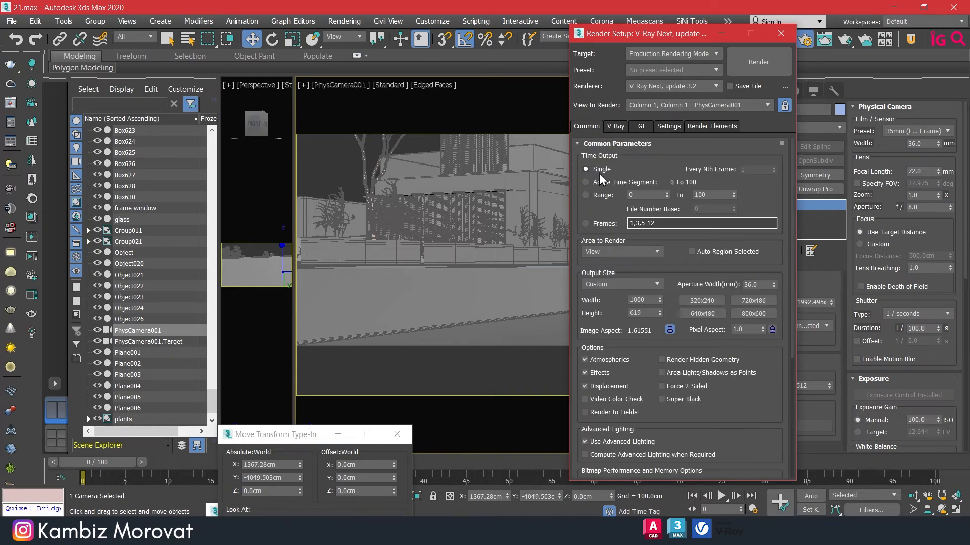
pyautogui.click(671, 330)
pyautogui.click(617, 126)
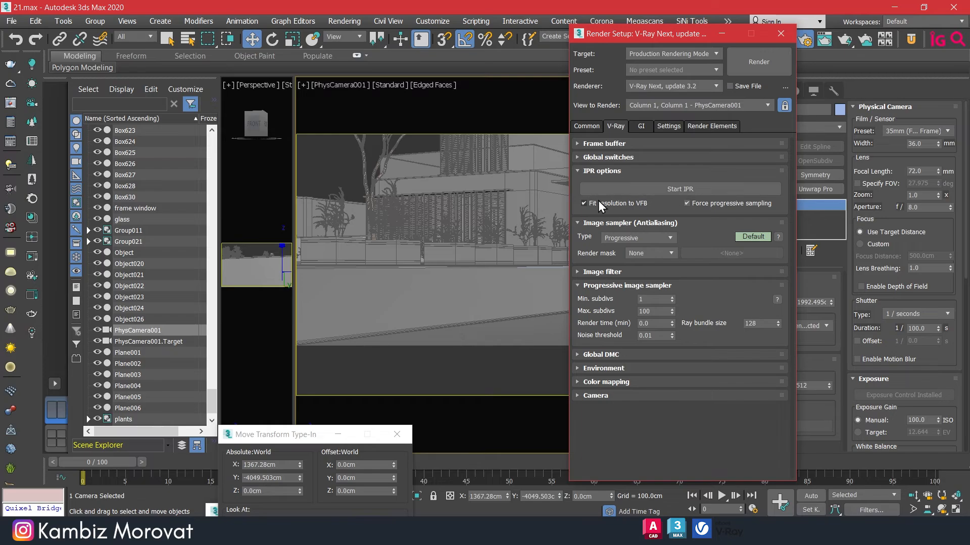
pyautogui.click(594, 172)
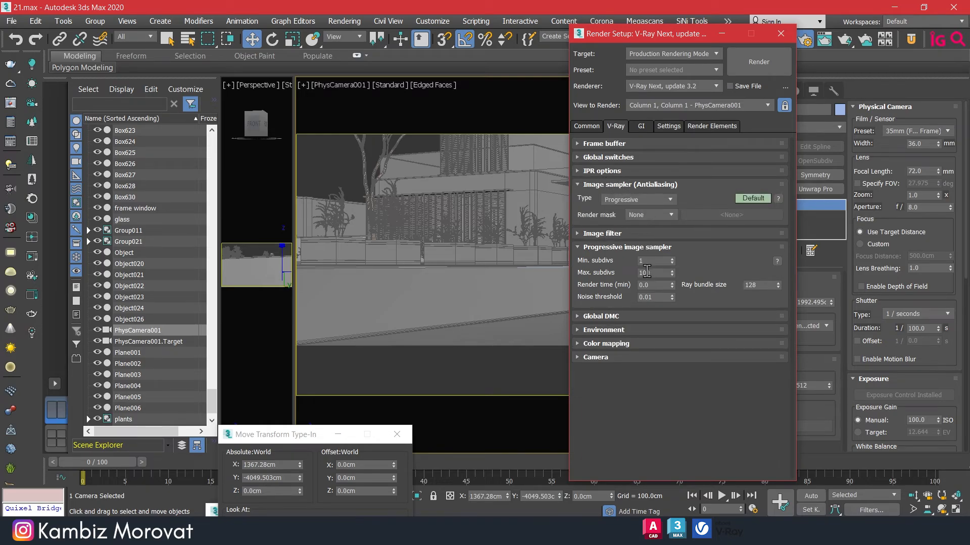
pyautogui.click(599, 233)
pyautogui.click(713, 249)
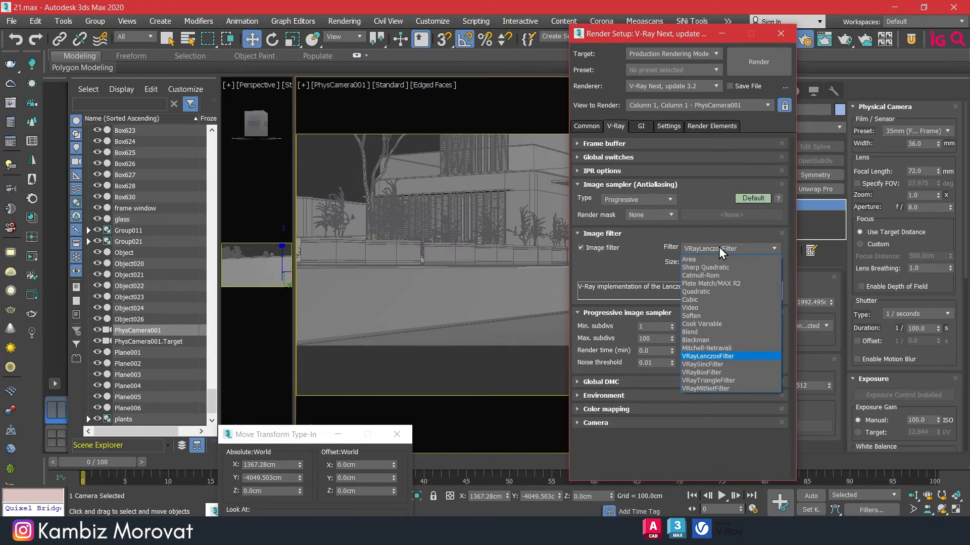
pyautogui.click(719, 247)
pyautogui.click(593, 234)
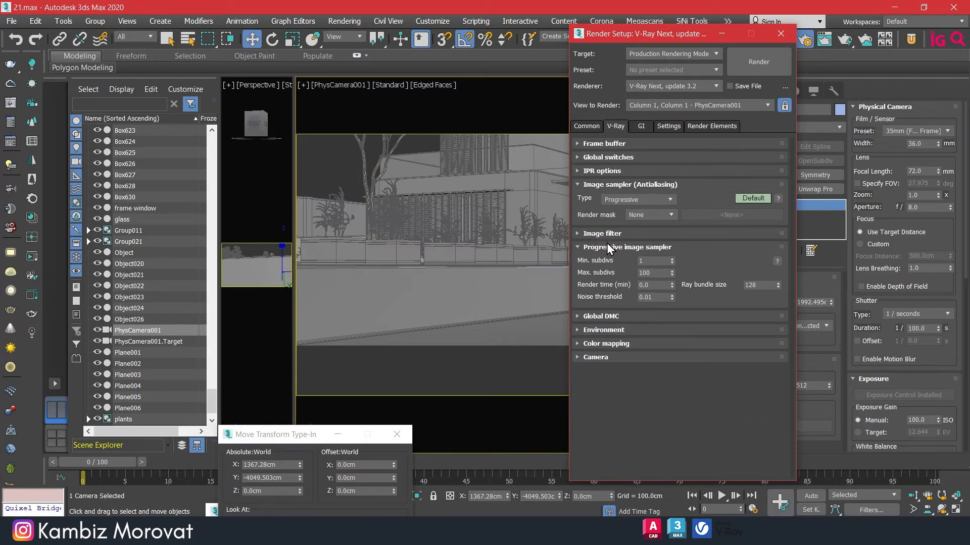
# Review V-Ray's Global DMC, environment and color mapping settings, including the color mapping type
pyautogui.click(608, 314)
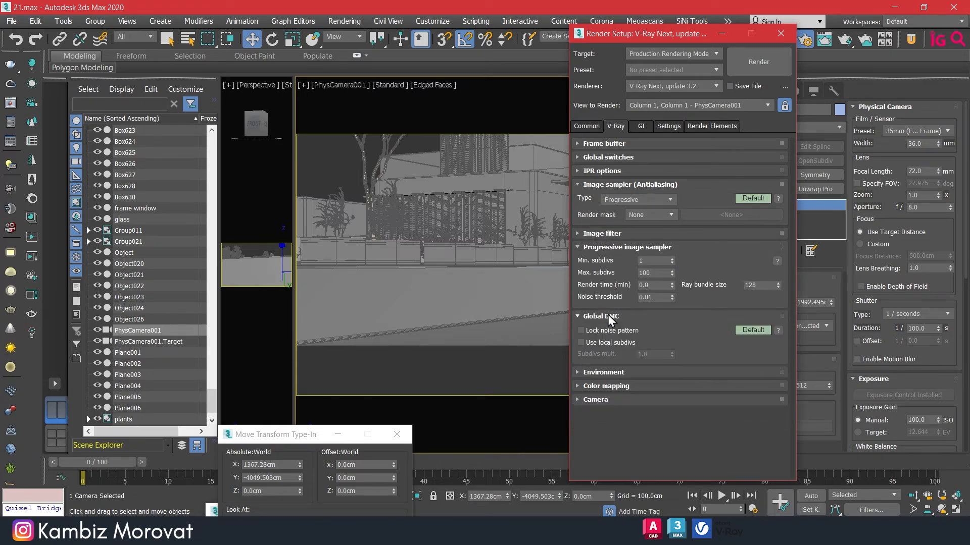
pyautogui.click(607, 314)
pyautogui.click(605, 329)
pyautogui.click(605, 329)
pyautogui.click(605, 344)
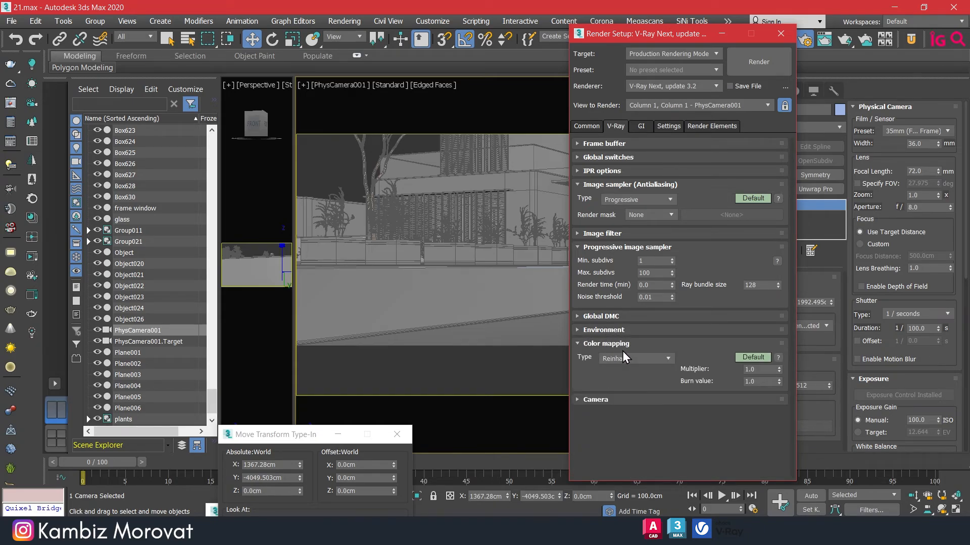
pyautogui.click(632, 360)
pyautogui.click(620, 379)
pyautogui.click(607, 344)
# Set the primary GI engine to Irradiance map and enable ambient occlusion in the advanced global illumination settings
pyautogui.click(639, 125)
pyautogui.click(656, 172)
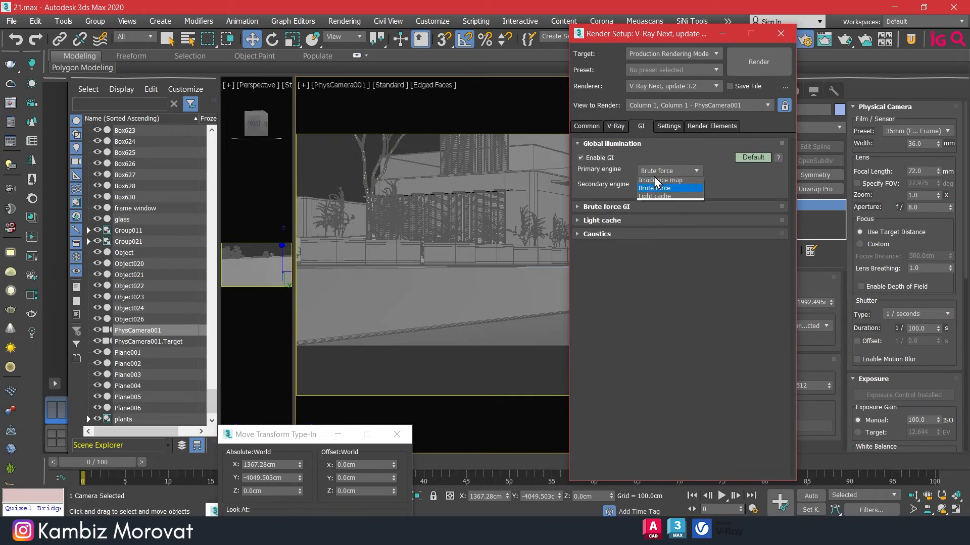
pyautogui.click(652, 181)
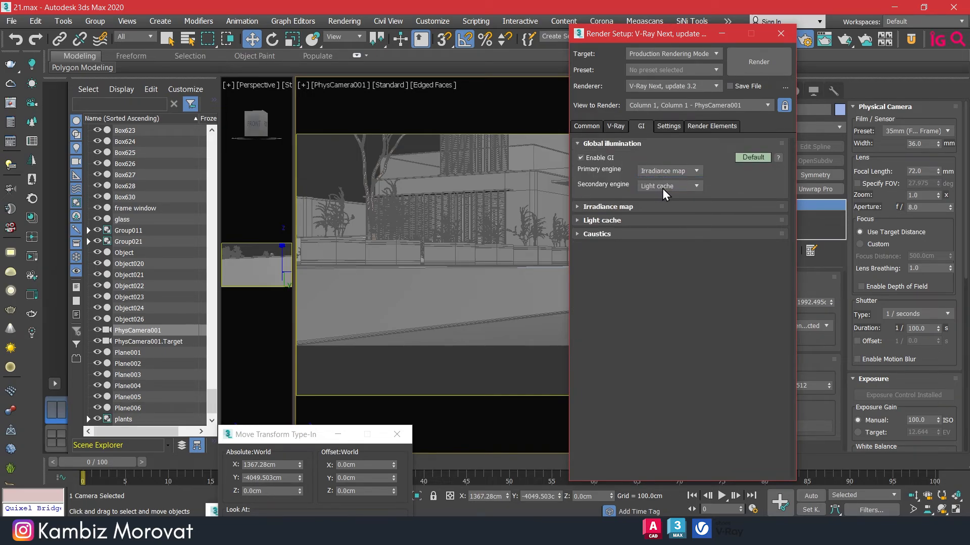
pyautogui.click(747, 157)
pyautogui.click(709, 237)
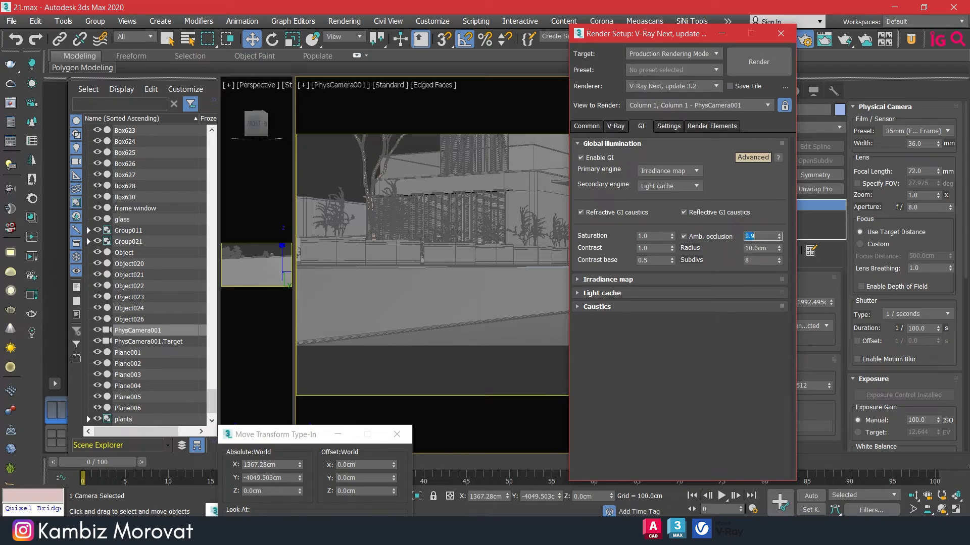
pyautogui.click(761, 248)
# Choose a current preset for the irradiance map and check the light cache subdivs
pyautogui.click(613, 144)
pyautogui.click(612, 156)
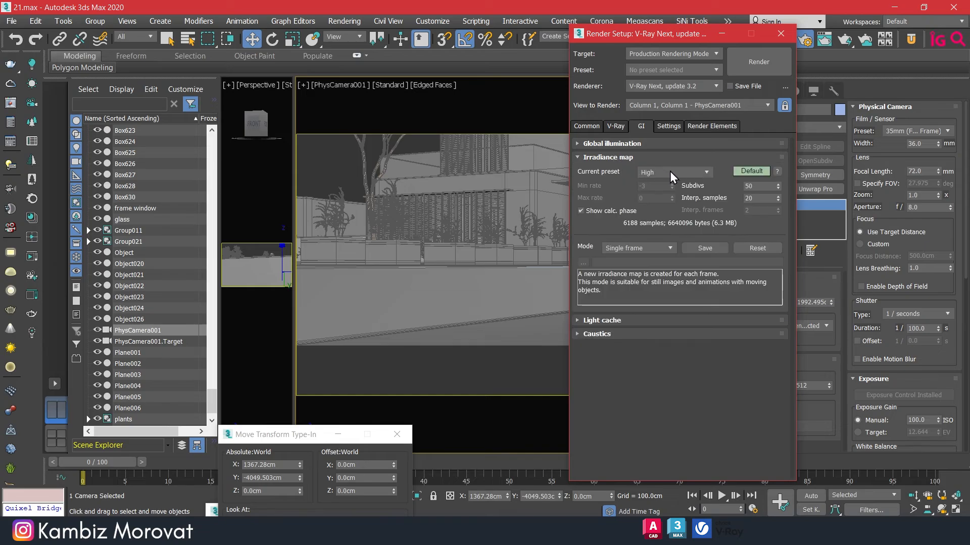
pyautogui.click(670, 172)
pyautogui.click(652, 183)
pyautogui.click(620, 158)
pyautogui.click(616, 172)
pyautogui.doubleClick(654, 198)
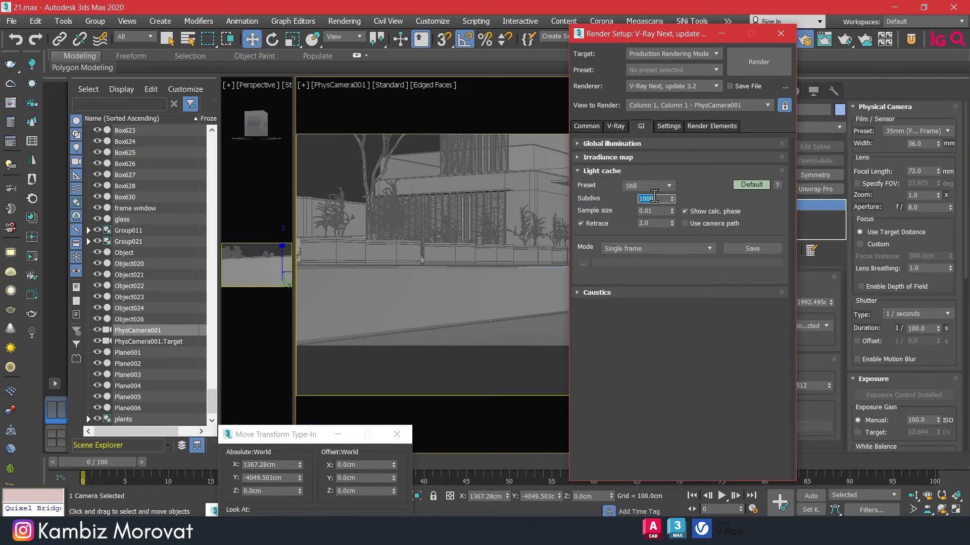
pyautogui.click(613, 171)
# Set the V-Ray system bucket sequence to Left->Right
pyautogui.click(668, 126)
pyautogui.click(637, 213)
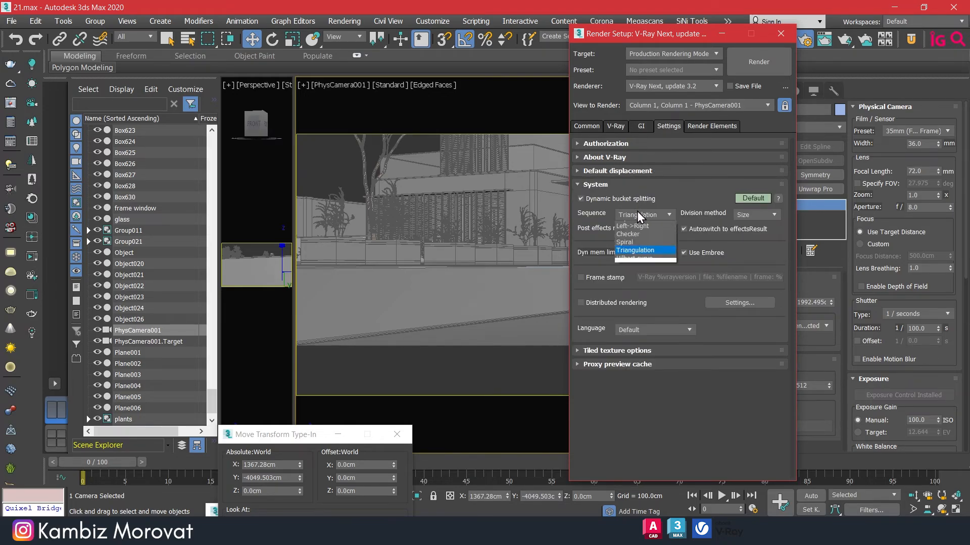
pyautogui.click(637, 211)
pyautogui.click(638, 211)
pyautogui.click(638, 231)
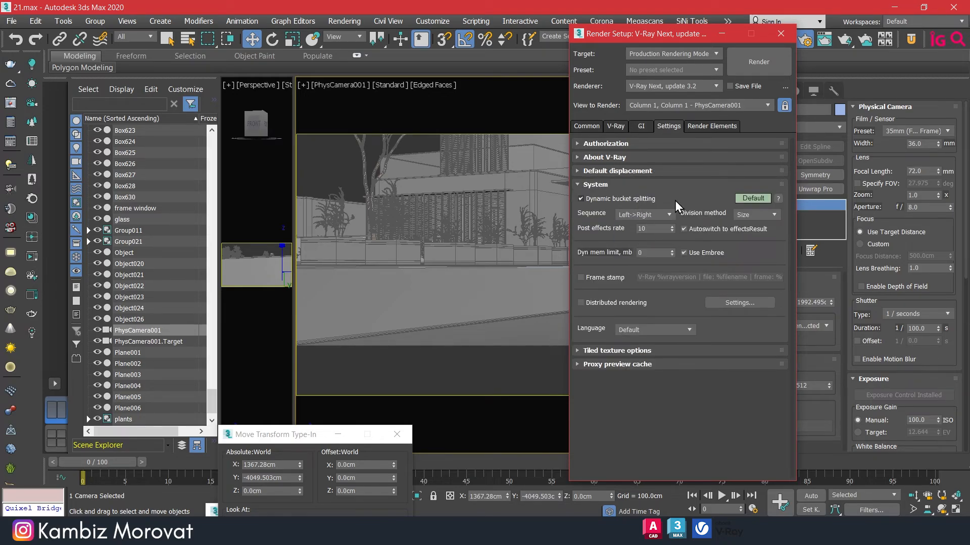
# Show the expert V-Ray system settings and set the log window to Never
pyautogui.click(751, 198)
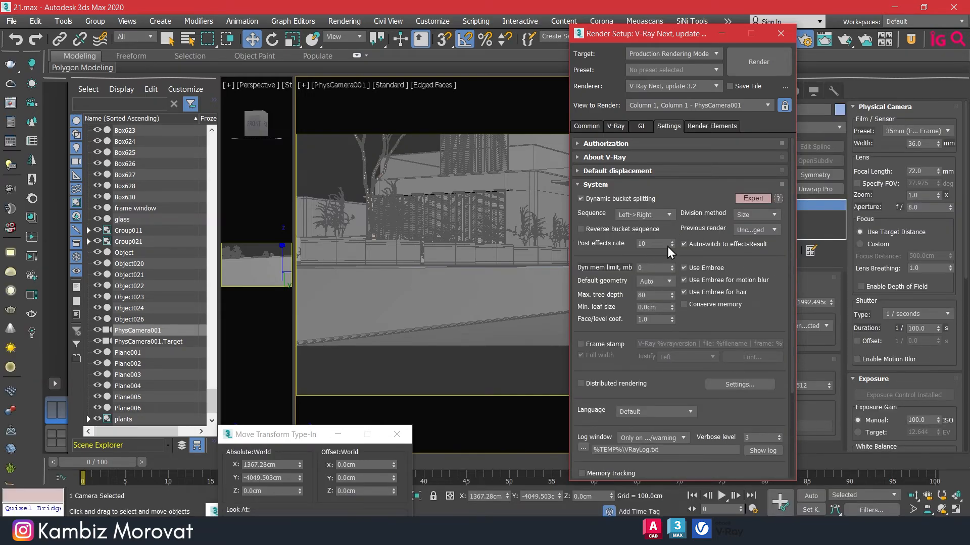
pyautogui.click(662, 437)
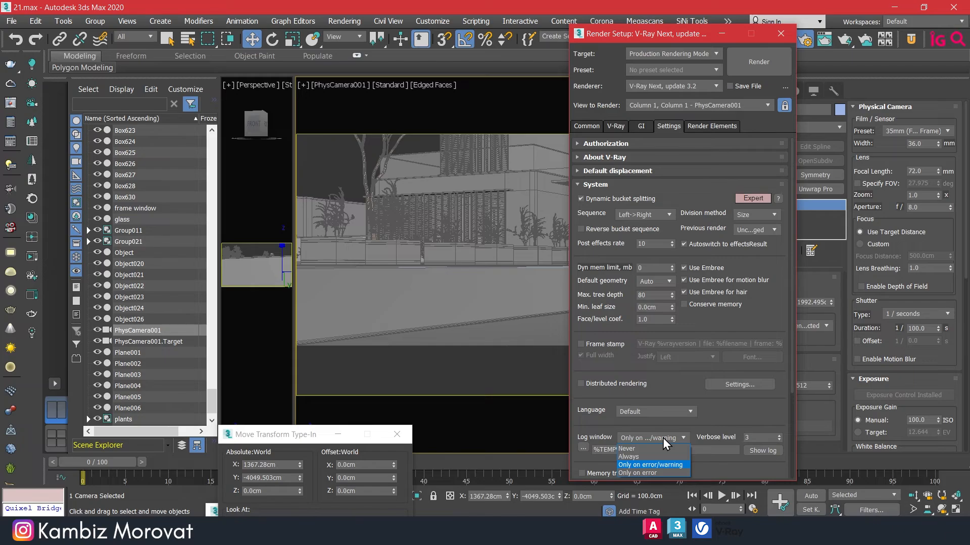
pyautogui.click(646, 451)
# Check the VRayExtraTex render element and the common output parameters, and minimize the render settings
pyautogui.click(710, 126)
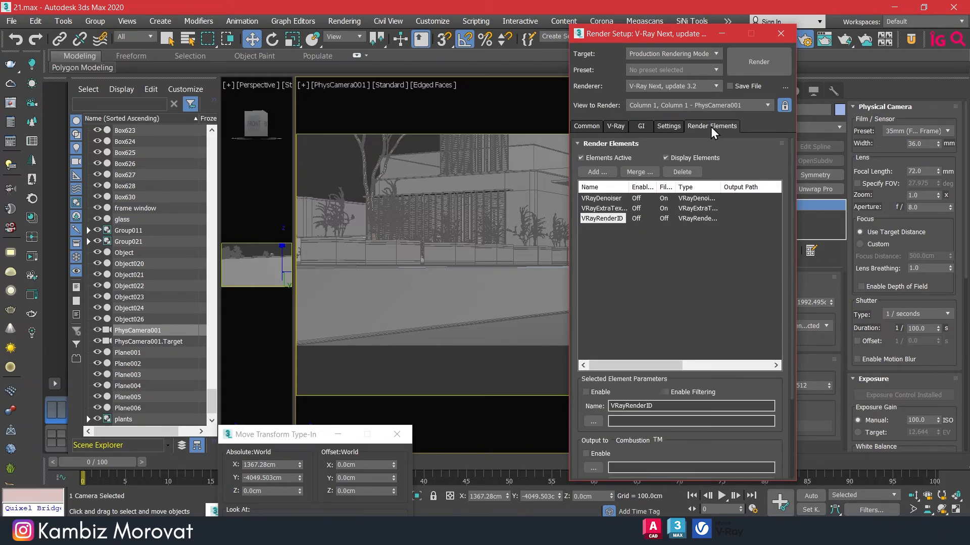
pyautogui.click(609, 208)
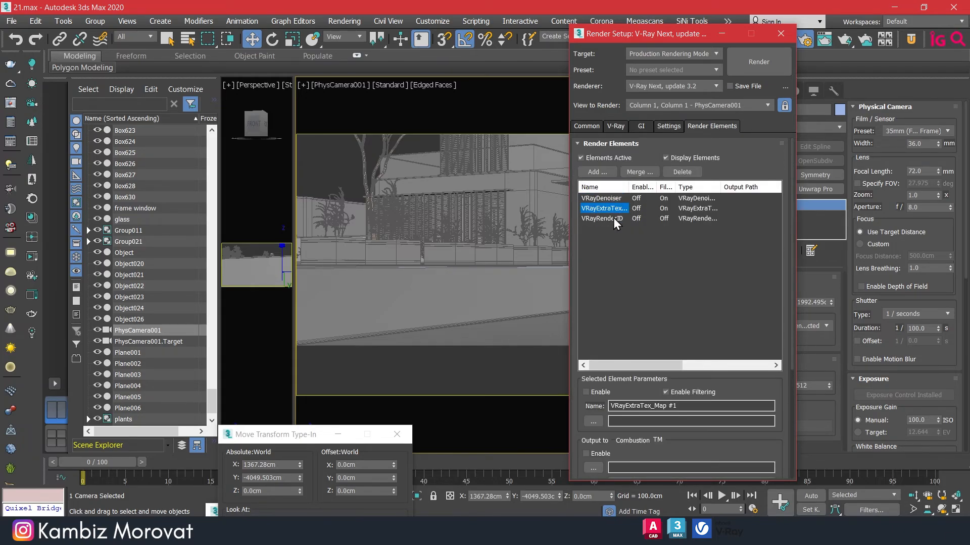
pyautogui.click(588, 126)
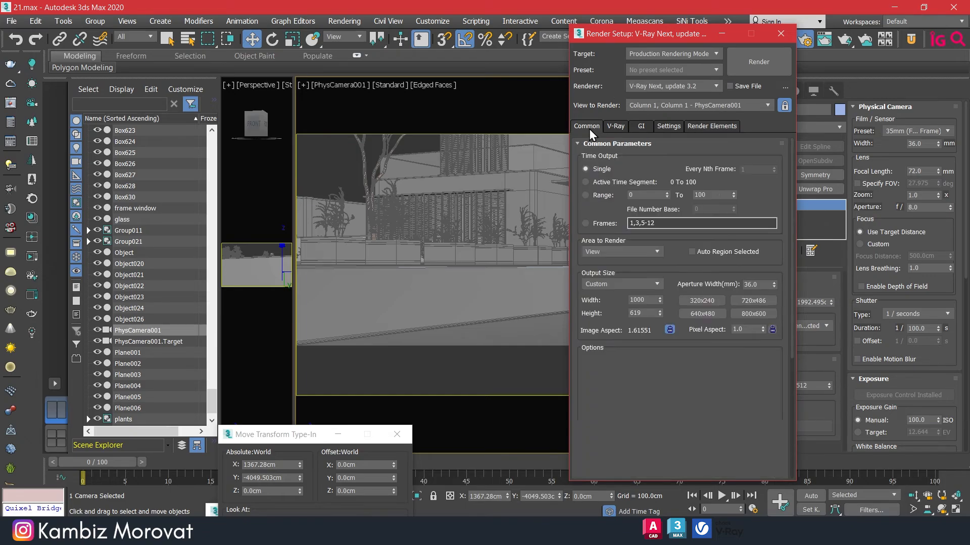
pyautogui.click(722, 34)
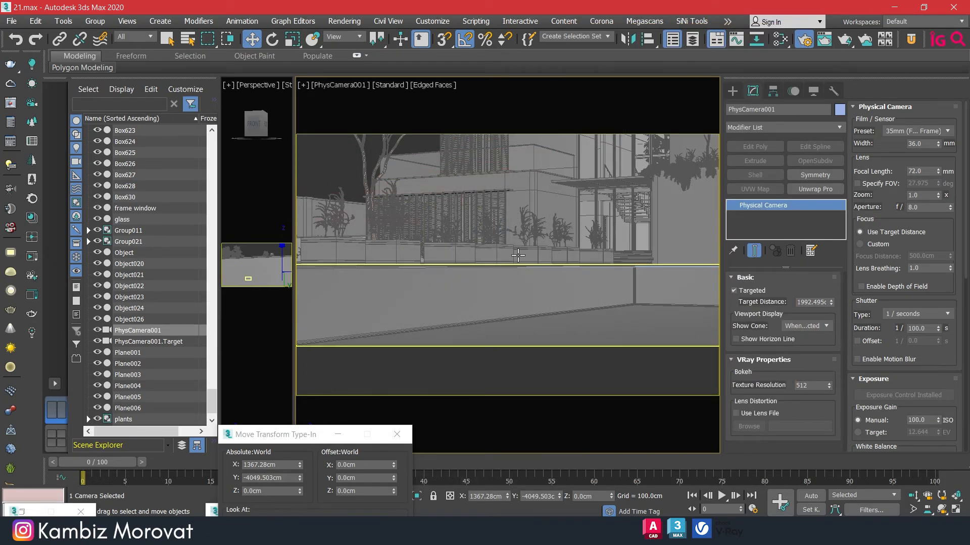
# Select PhysCamera001 together with its target and raise both along the Z axis
pyautogui.keyDown('ctrl'); pyautogui.click(170, 345); pyautogui.keyUp('ctrl')
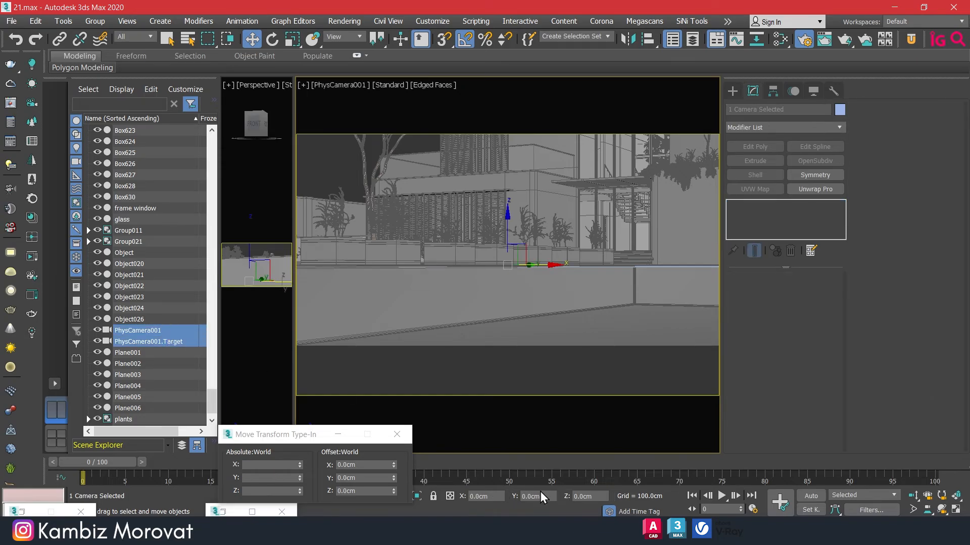
pyautogui.click(596, 495)
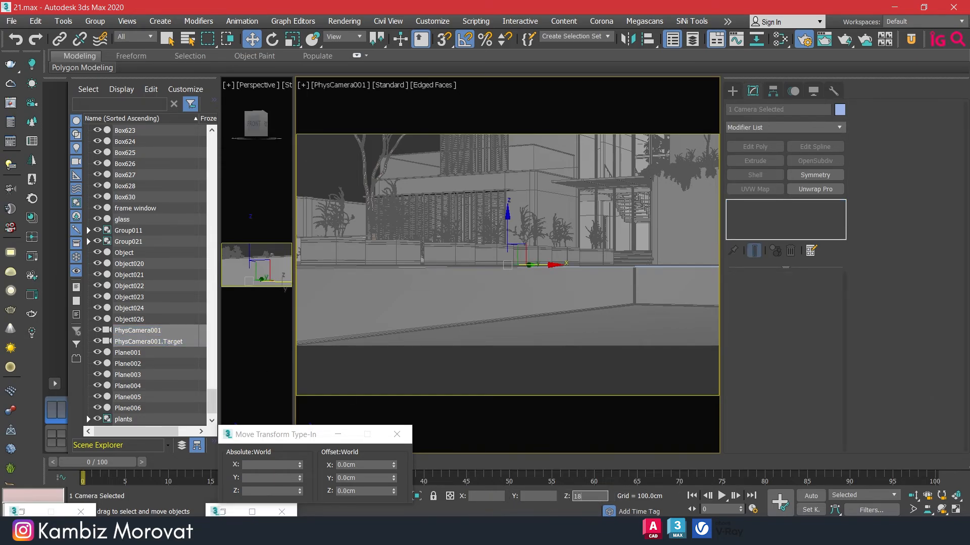
pyautogui.press('Return')
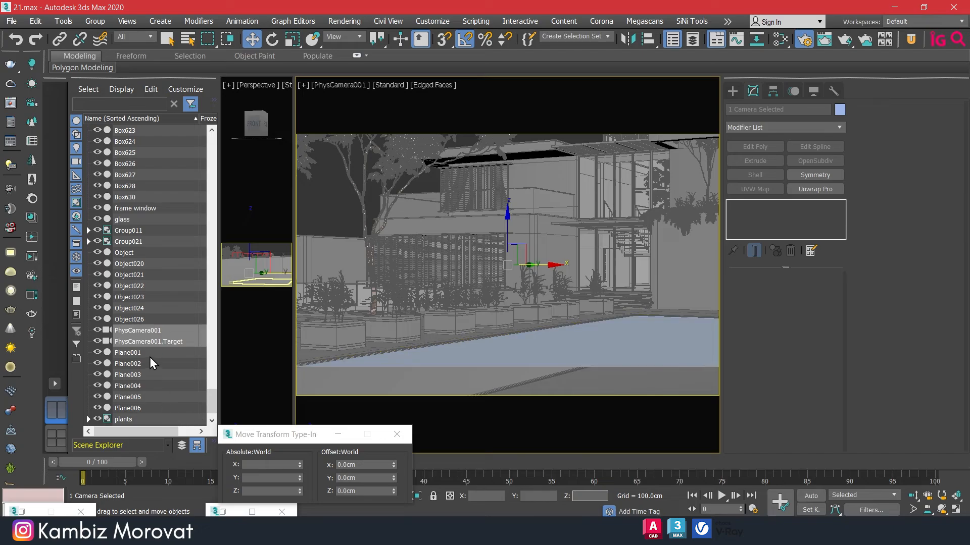
# Select only PhysCamera001.Target and move it along the X axis to about 704 cm
pyautogui.click(151, 353)
pyautogui.click(153, 341)
pyautogui.click(152, 331)
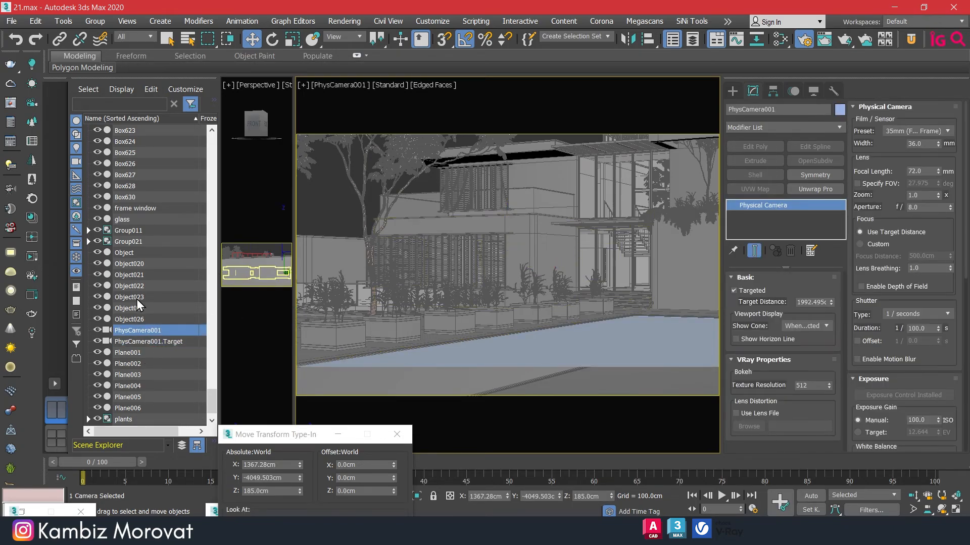
pyautogui.click(141, 342)
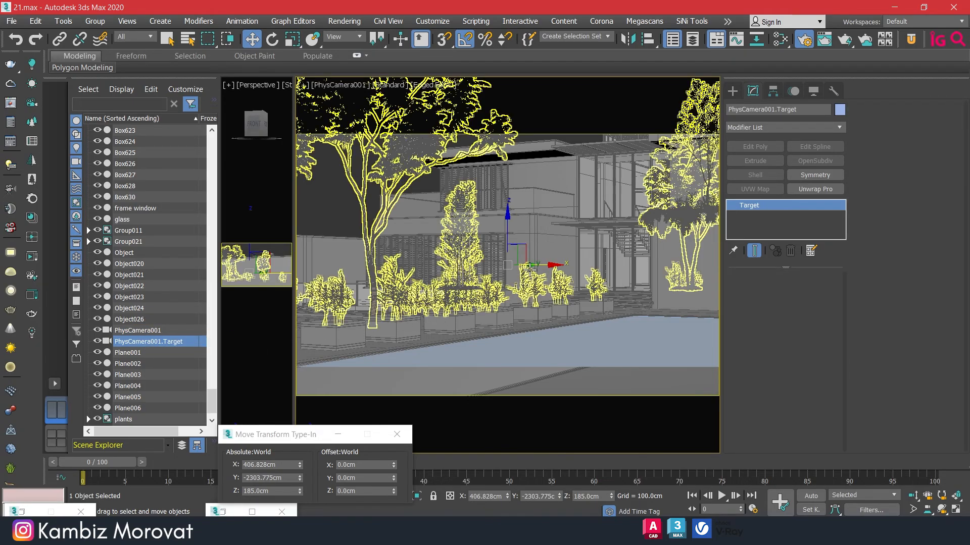
pyautogui.moveTo(553, 265); pyautogui.dragTo(660, 271)
# Dolly PhysCamera001 back and pan its view to frame the planters in front of the pool, at a target distance of about 2726 cm
pyautogui.click(166, 331)
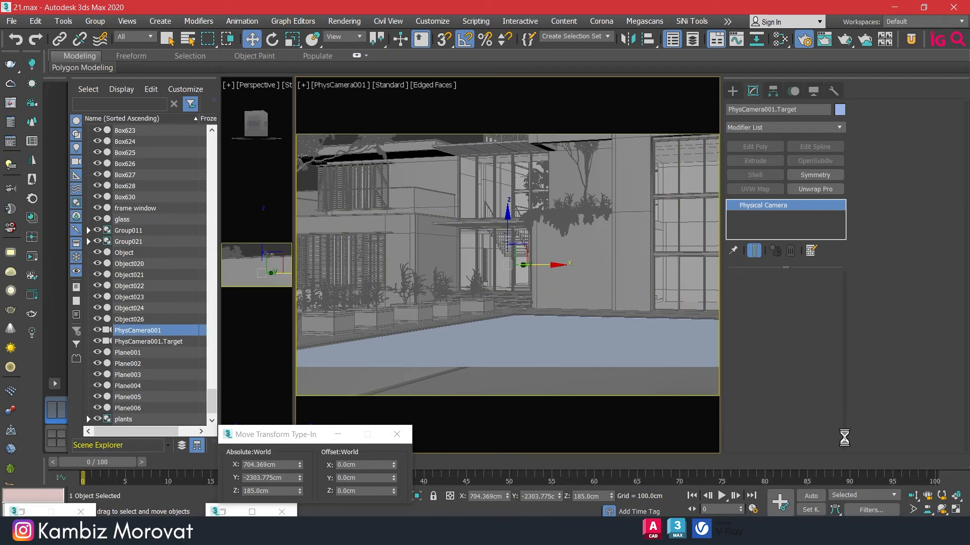
pyautogui.click(913, 495)
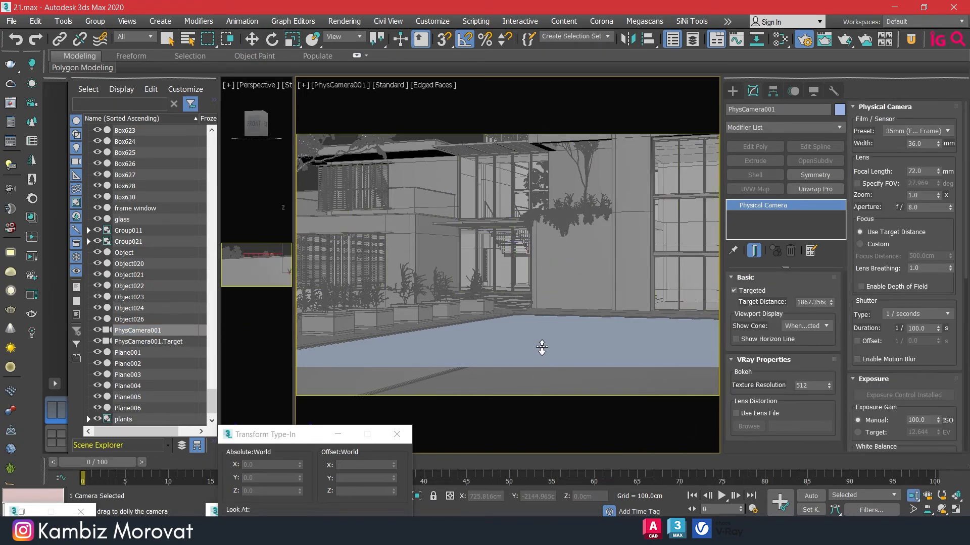
pyautogui.moveTo(541, 346); pyautogui.dragTo(557, 365)
pyautogui.moveTo(557, 365); pyautogui.dragTo(591, 384, button='middle')
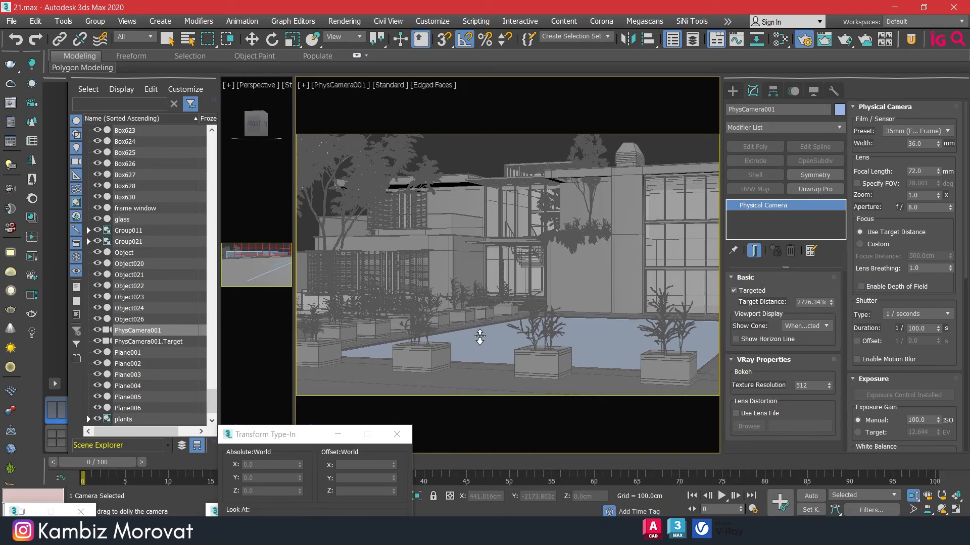
# Set the Z position of PhysCamera001 to 185 cm
pyautogui.press('w')
pyautogui.doubleClick(589, 496)
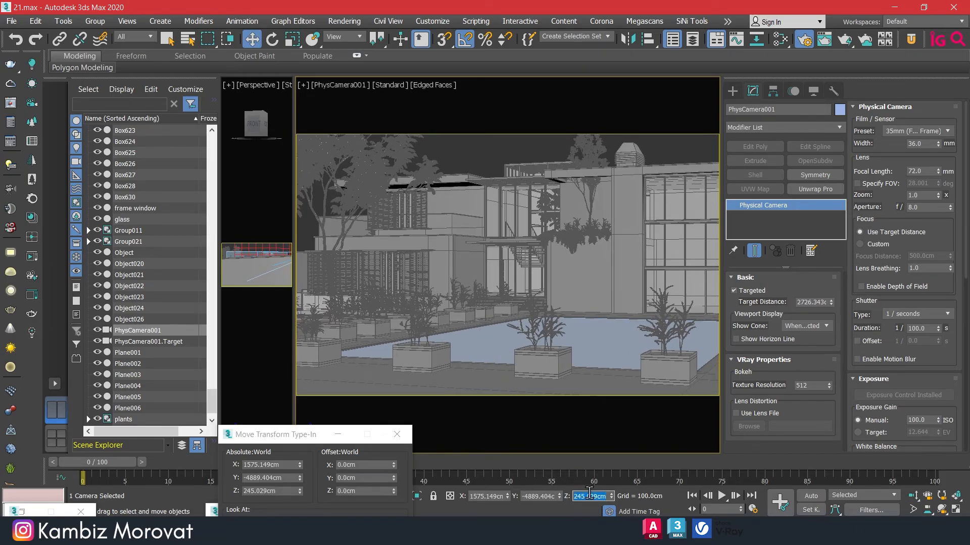
pyautogui.write('185')
pyautogui.press('Return')
# Raise PhysCamera001.Target to about 294 cm in Z and shift it slightly along the X axis
pyautogui.click(181, 344)
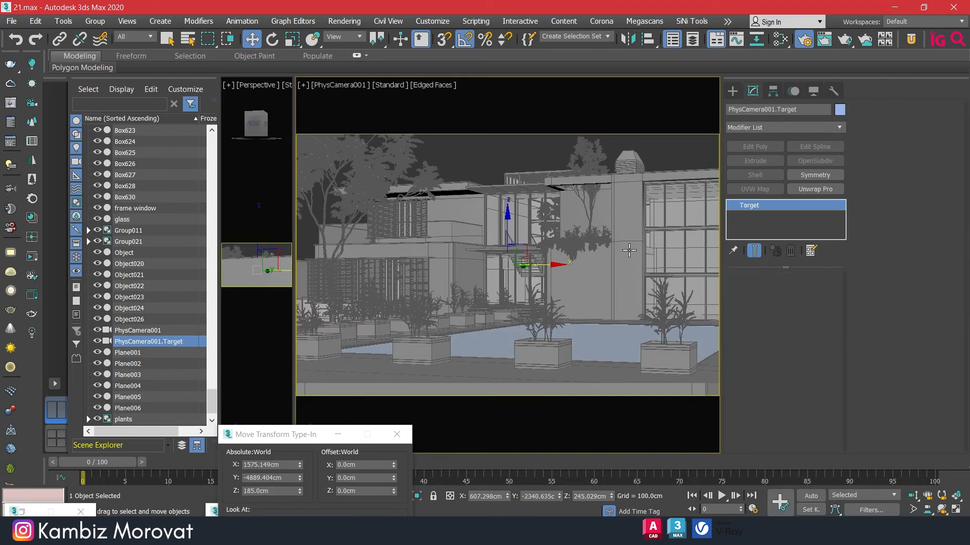
pyautogui.moveTo(508, 218); pyautogui.dragTo(514, 203)
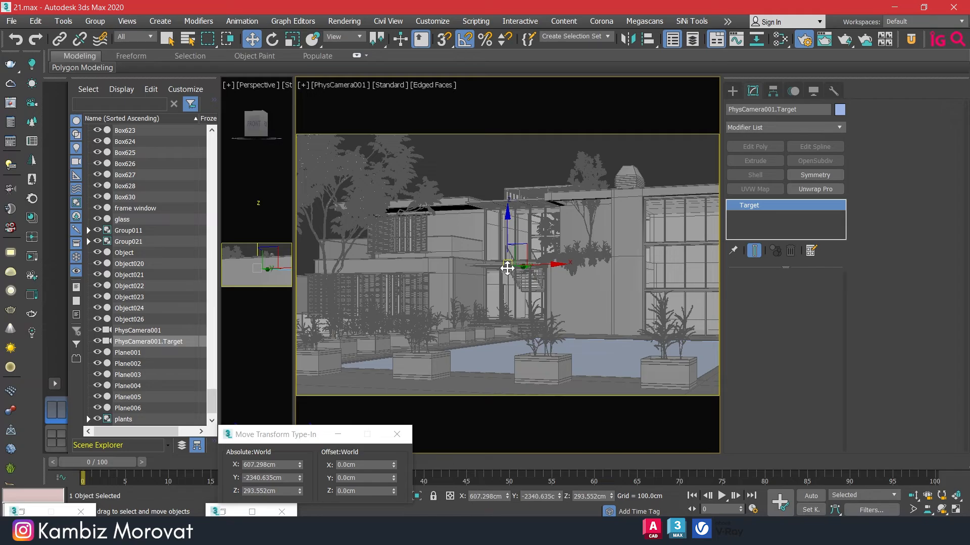
pyautogui.moveTo(537, 266); pyautogui.dragTo(559, 275)
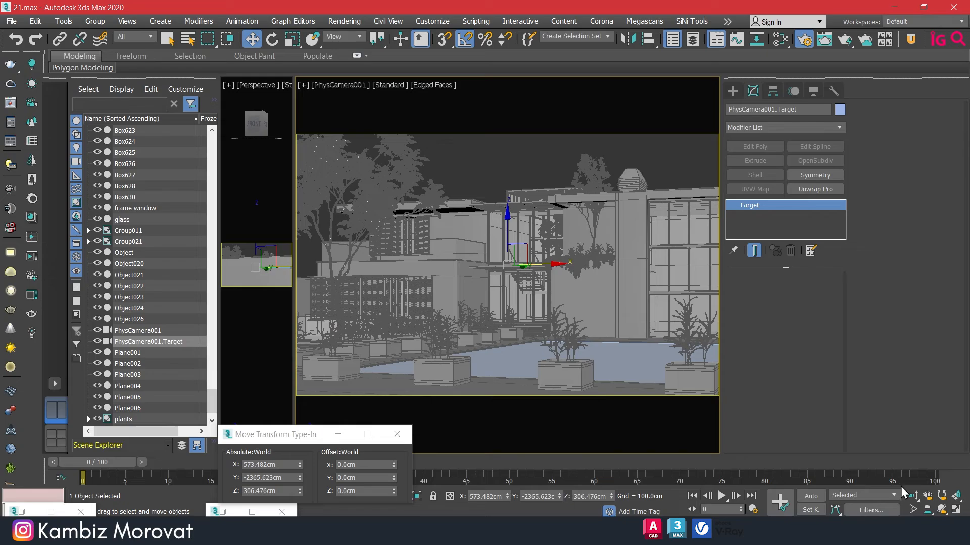
# Dolly the camera further back from the villa and nudge its target along X to recentre the building
pyautogui.click(913, 495)
pyautogui.moveTo(580, 343); pyautogui.dragTo(600, 353)
pyautogui.press('w')
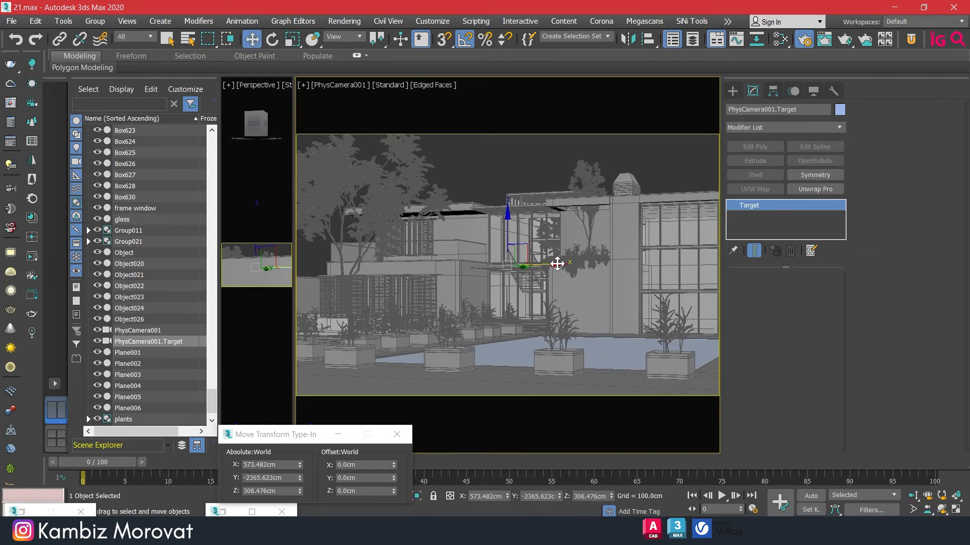
pyautogui.moveTo(557, 264); pyautogui.dragTo(574, 270)
pyautogui.click(913, 496)
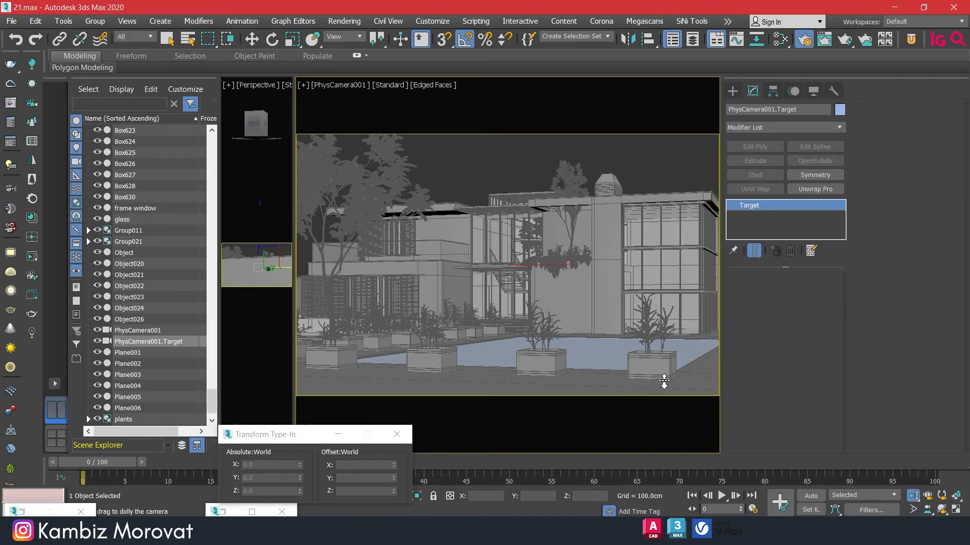
pyautogui.moveTo(567, 315); pyautogui.dragTo(569, 320)
# Pan the camera view and shift PhysCamera001.Target along X to about 624 cm so the whole villa fits the frame
pyautogui.press('w')
pyautogui.moveTo(570, 318); pyautogui.dragTo(584, 322, button='middle')
pyautogui.moveTo(473, 287); pyautogui.dragTo(478, 288, button='middle')
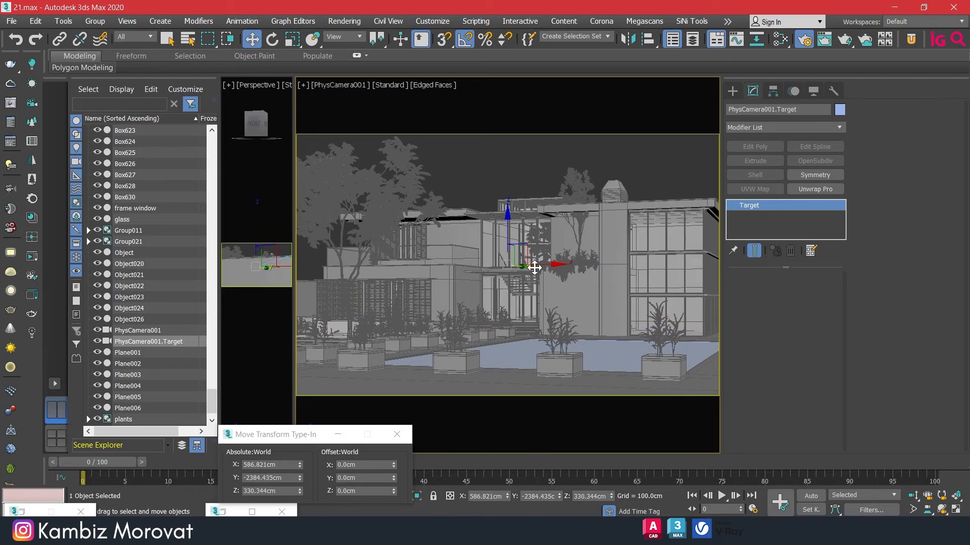
pyautogui.moveTo(534, 268); pyautogui.dragTo(554, 268)
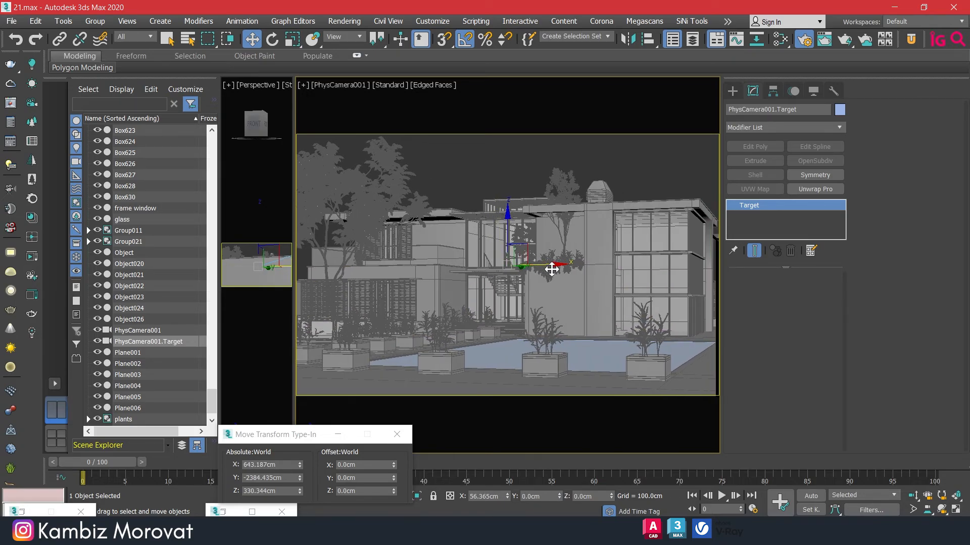
pyautogui.moveTo(555, 269); pyautogui.dragTo(566, 274, button='middle')
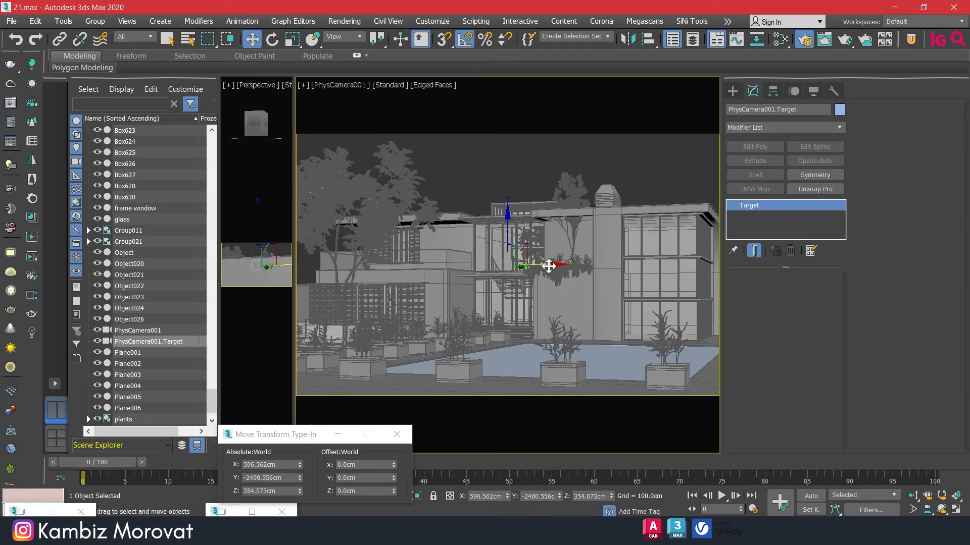
pyautogui.moveTo(549, 267); pyautogui.dragTo(555, 268)
# Set PhysCamera001's Z position back to 185 cm and lower its target to about 330 cm in Z
pyautogui.click(169, 330)
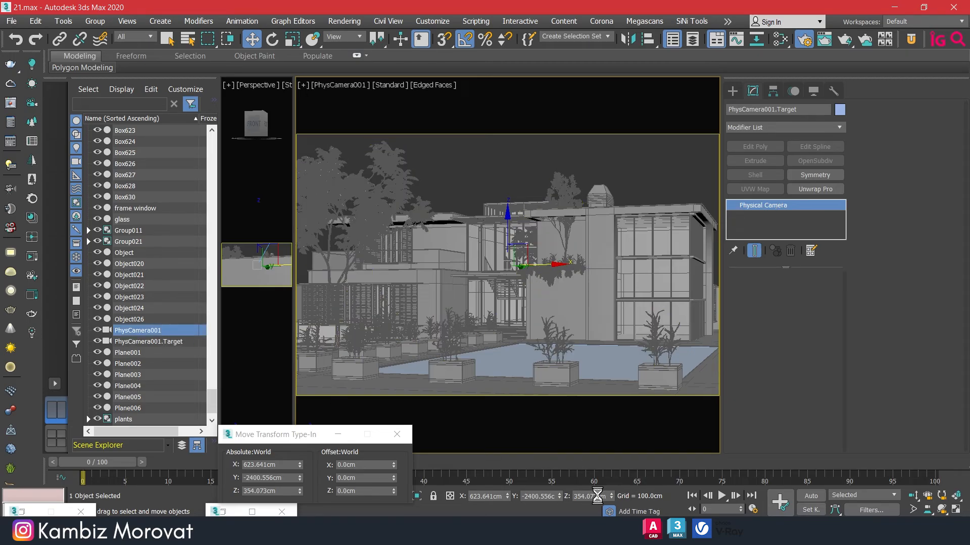
pyautogui.write('1')
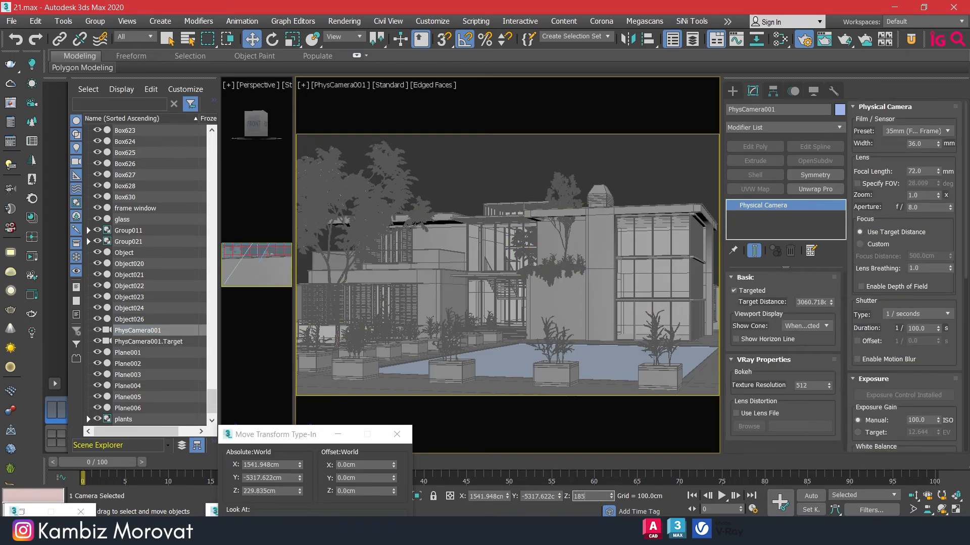
pyautogui.write('85')
pyautogui.press('Return')
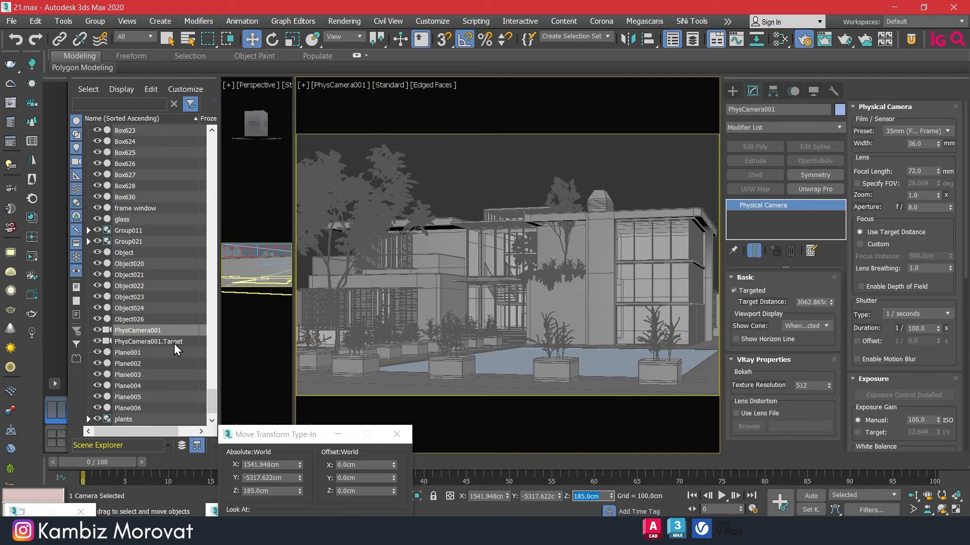
pyautogui.click(173, 342)
pyautogui.moveTo(507, 226)
pyautogui.mouseDown()
pyautogui.moveTo(517, 244)
pyautogui.moveTo(519, 231)
pyautogui.mouseUp()
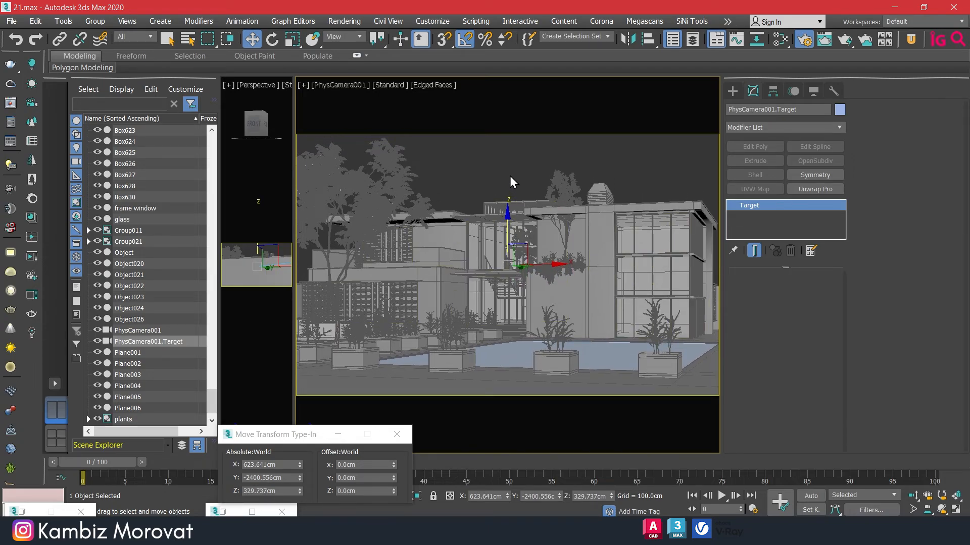
# Run the imagecomphelper.ms script, raise the camera target to about 347 cm in Z against the Rule of Thirds overlay, and close the overlay
pyautogui.click(476, 22)
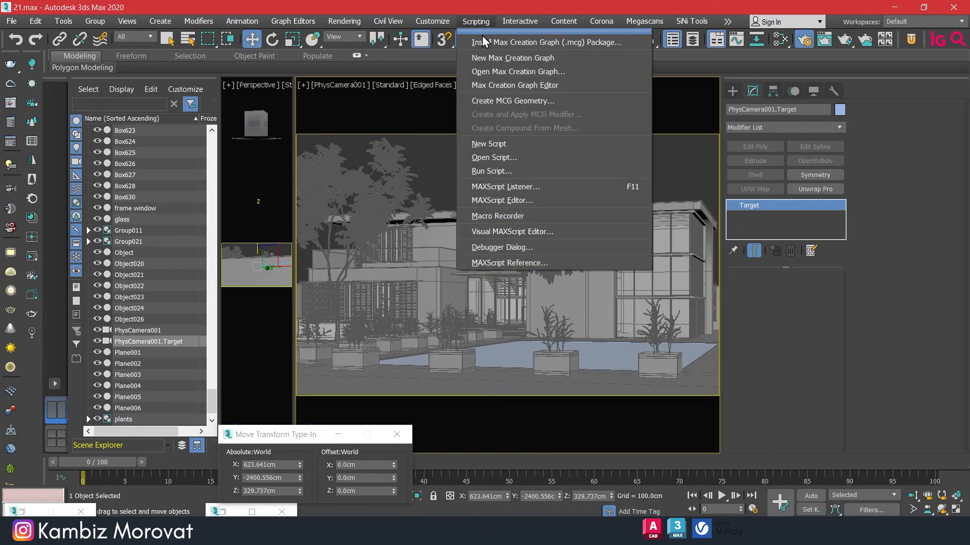
pyautogui.click(491, 170)
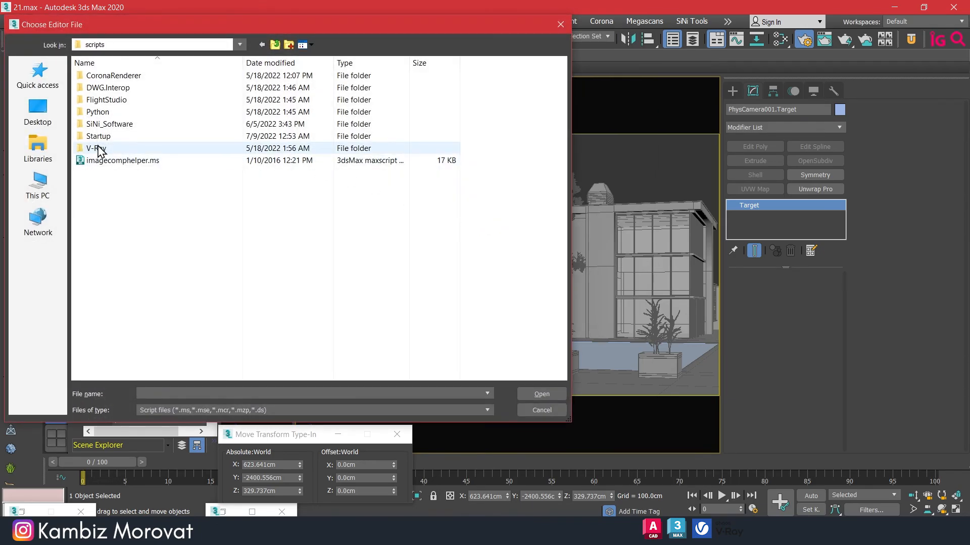
pyautogui.doubleClick(96, 160)
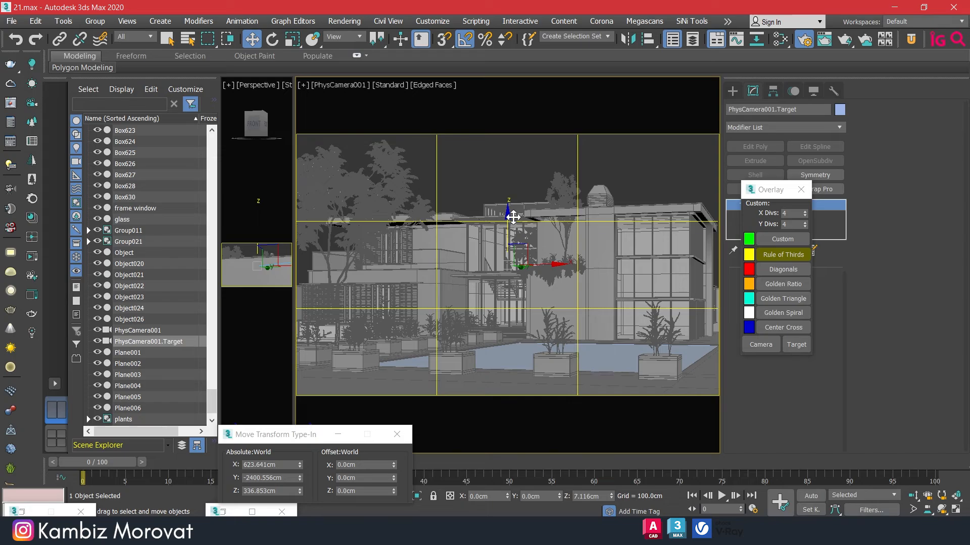
pyautogui.moveTo(514, 217); pyautogui.dragTo(521, 214)
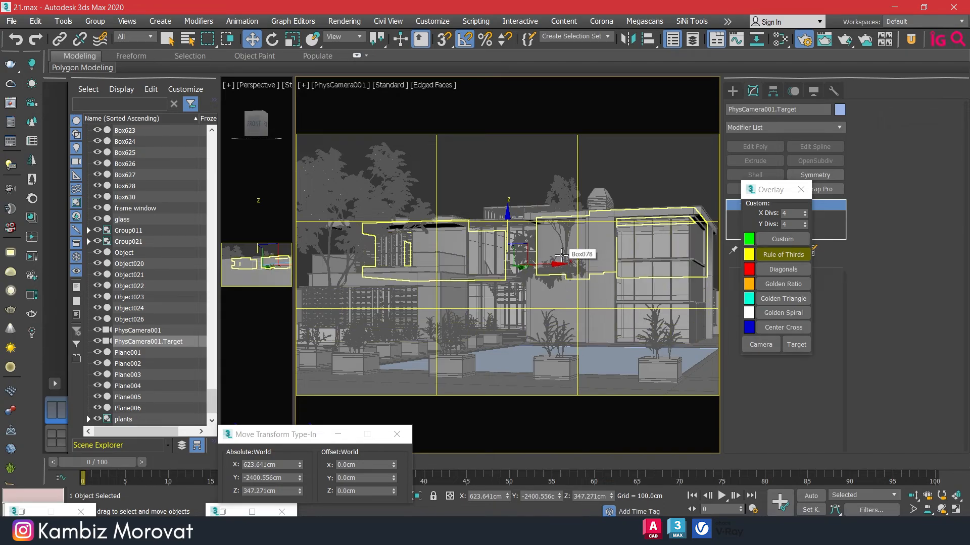
pyautogui.click(801, 189)
# Switch the camera viewport to Perspective and place a Dome-type VRayLight on the empty ground beside the villa
pyautogui.press('p')
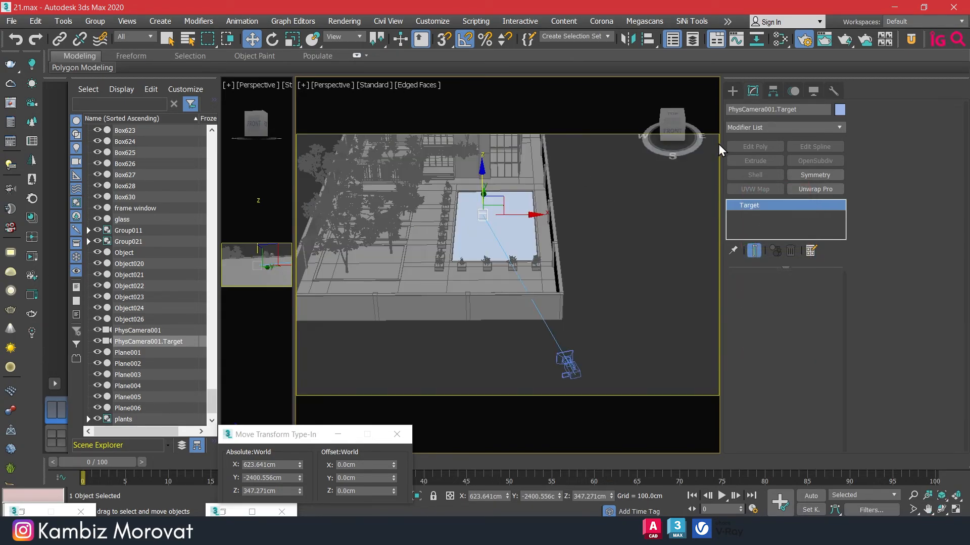
pyautogui.click(732, 91)
pyautogui.click(751, 123)
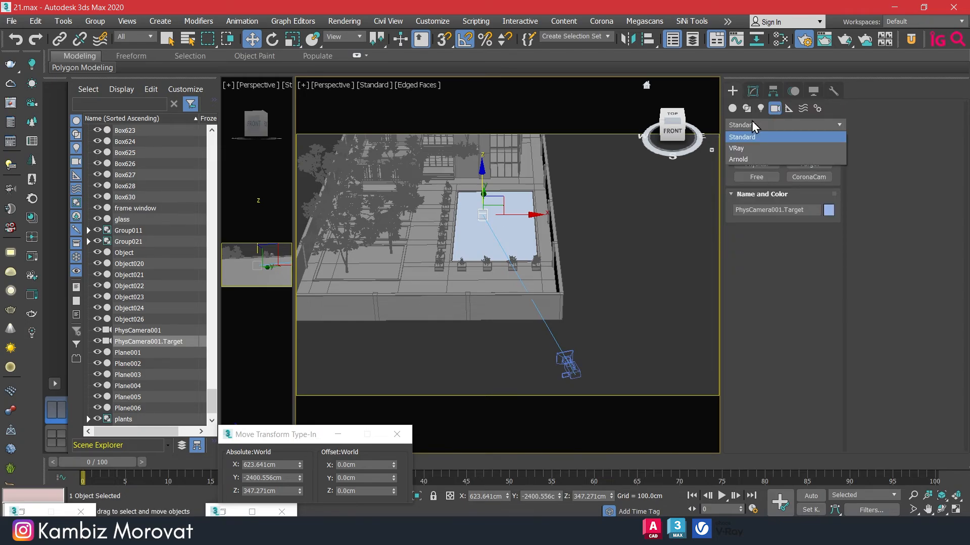
pyautogui.click(762, 110)
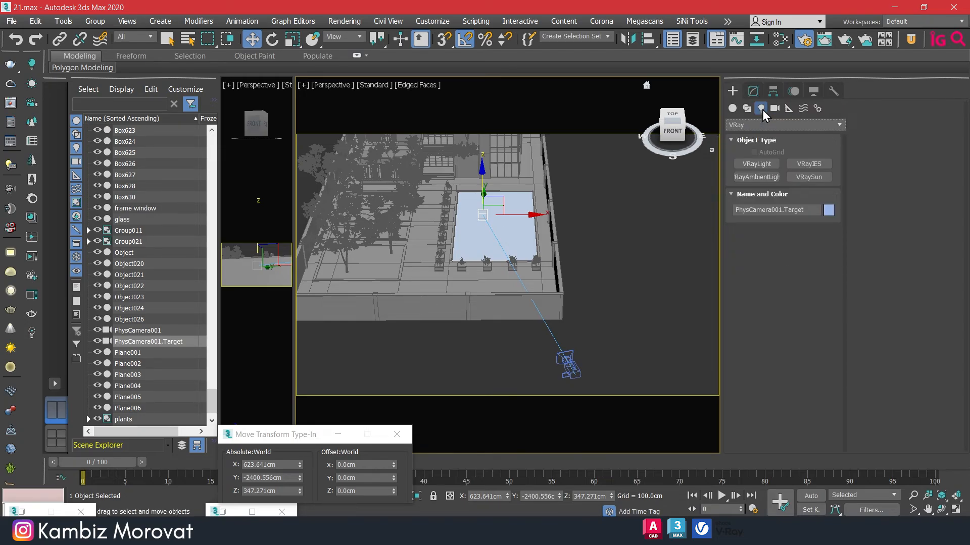
pyautogui.click(763, 164)
pyautogui.click(804, 247)
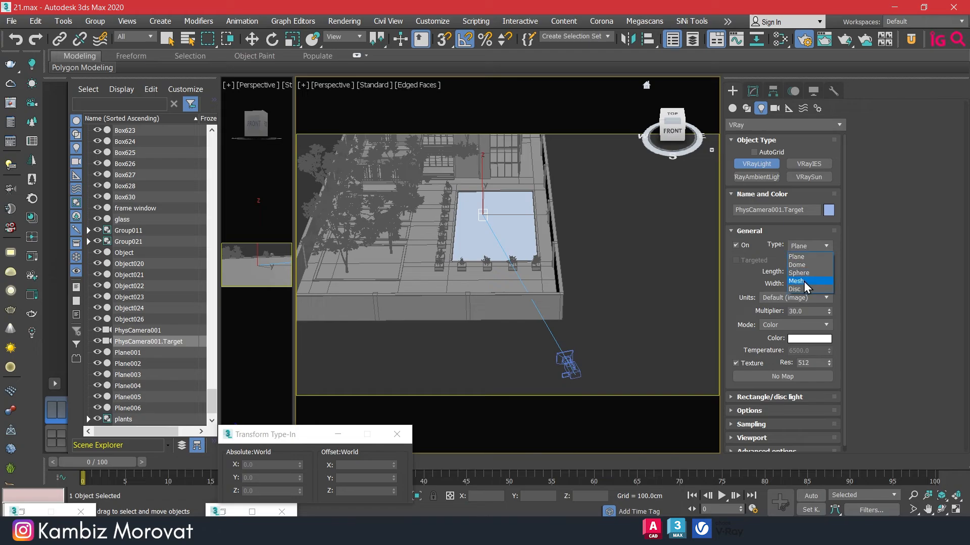
pyautogui.click(803, 266)
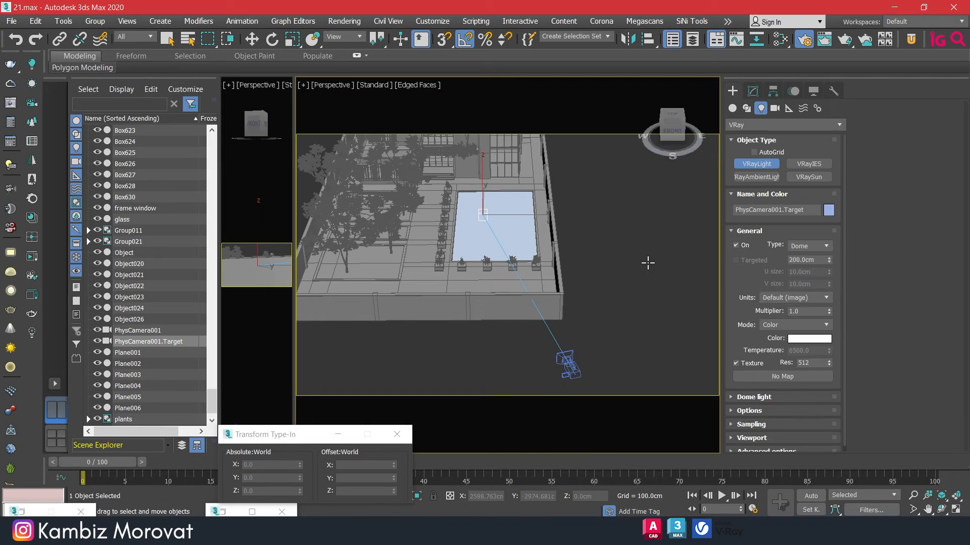
pyautogui.click(647, 263)
# Assign a VRayHDRI map to the dome light's texture and load mud_road_8k.hdr from the POLY-HAVEN-HDRI folder
pyautogui.click(765, 378)
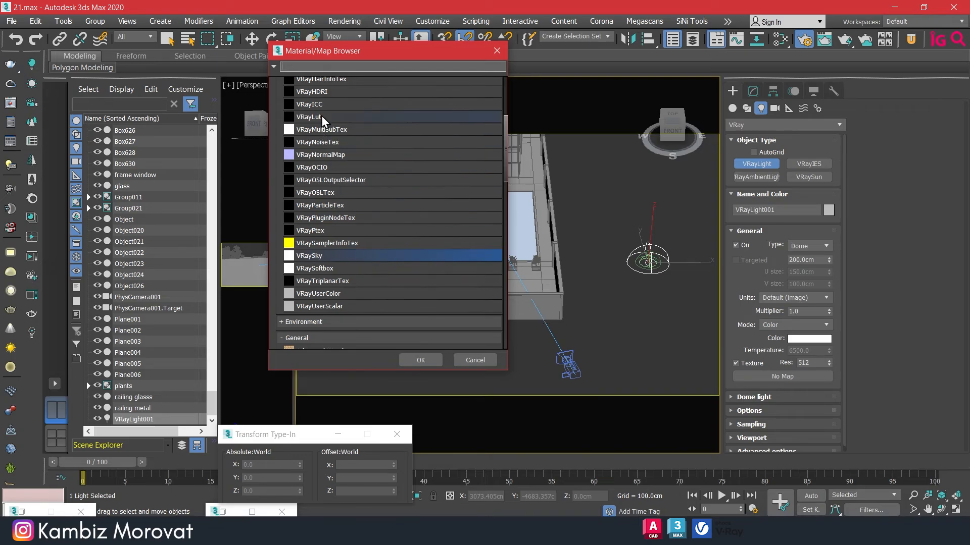
pyautogui.doubleClick(331, 91)
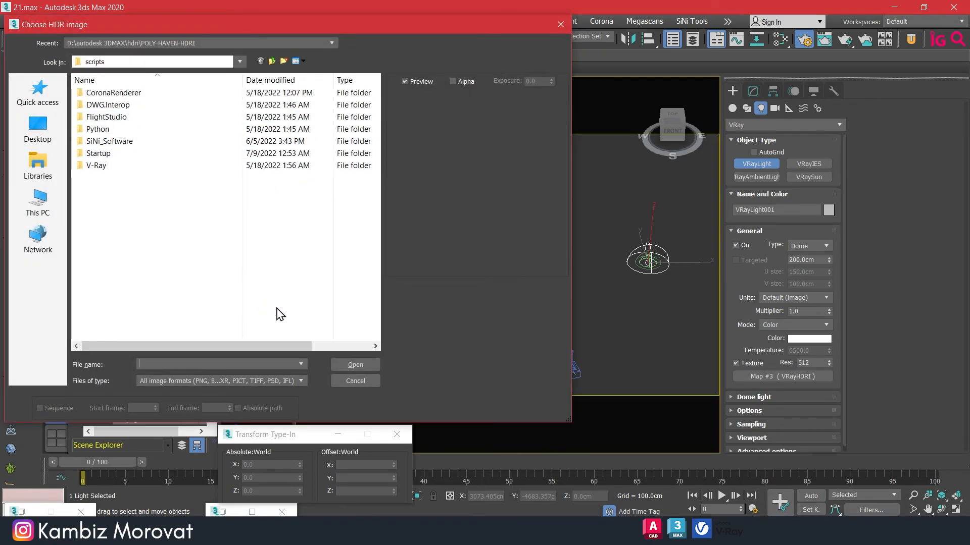
pyautogui.click(141, 43)
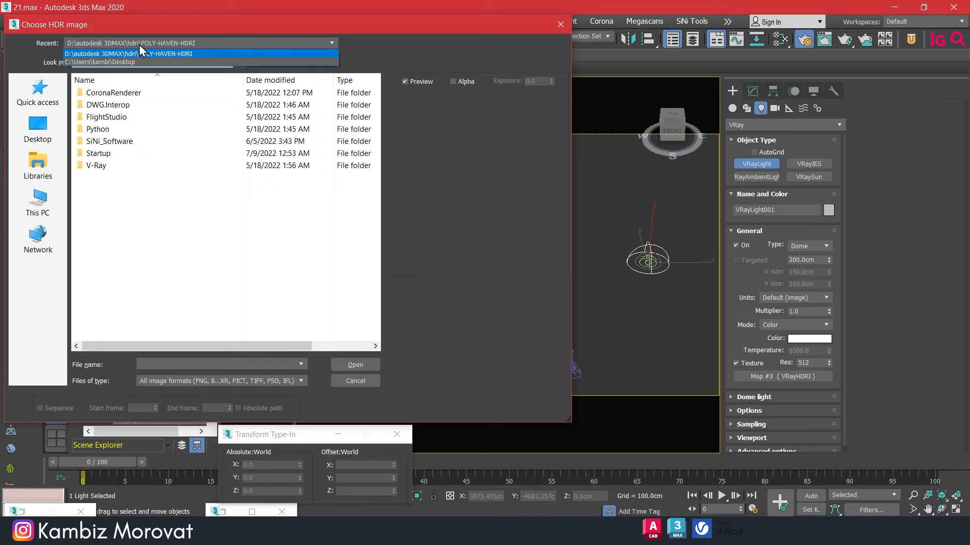
pyautogui.click(151, 53)
pyautogui.scroll(-5, 281, 255)
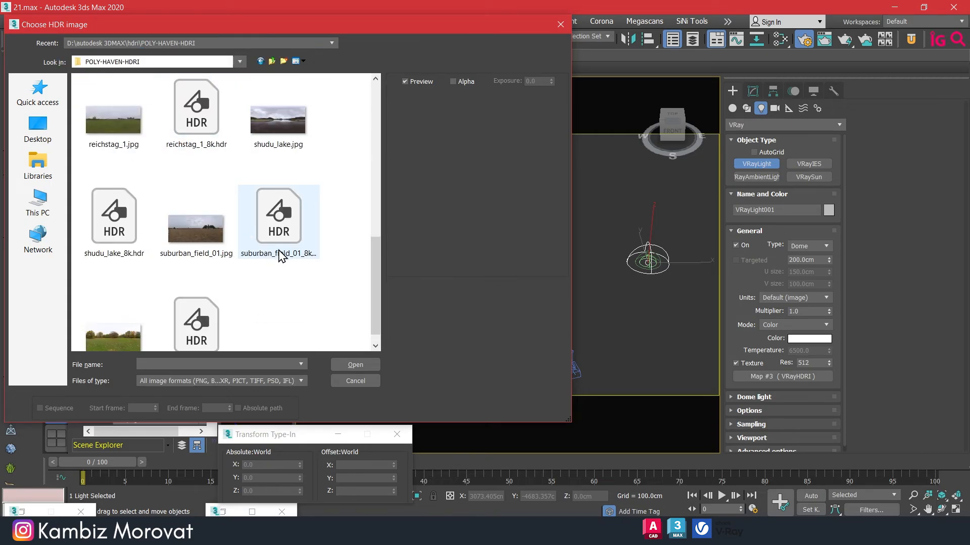
pyautogui.scroll(4, 300, 202)
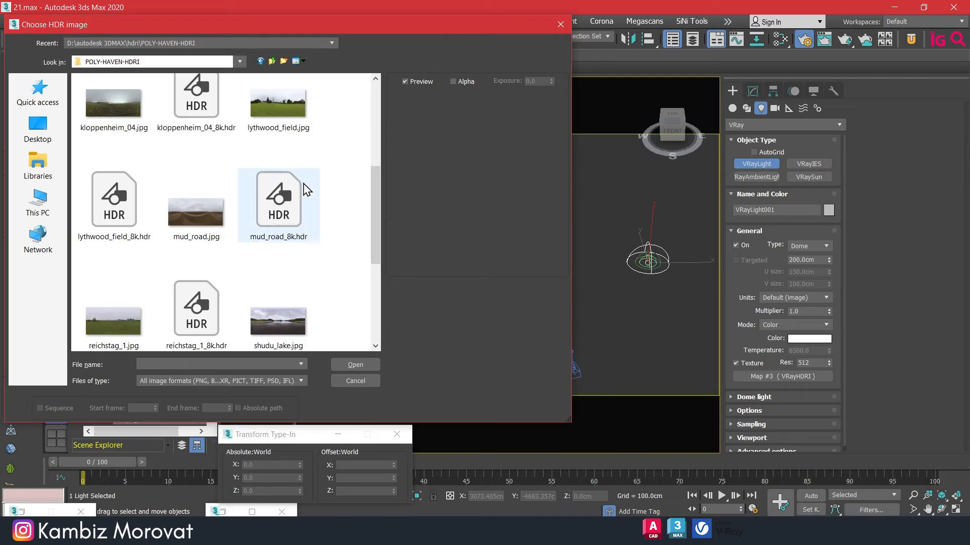
pyautogui.click(309, 210)
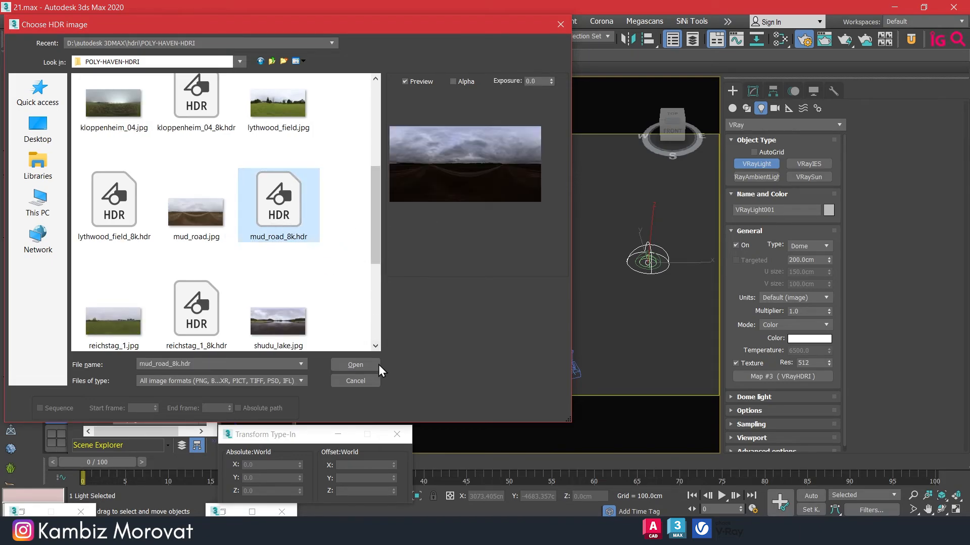
pyautogui.click(355, 364)
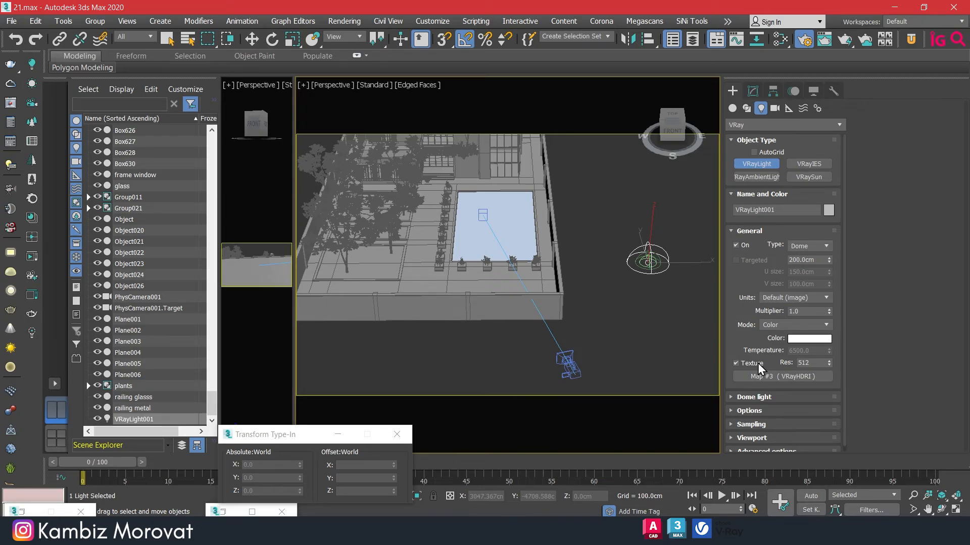
pyautogui.click(617, 320)
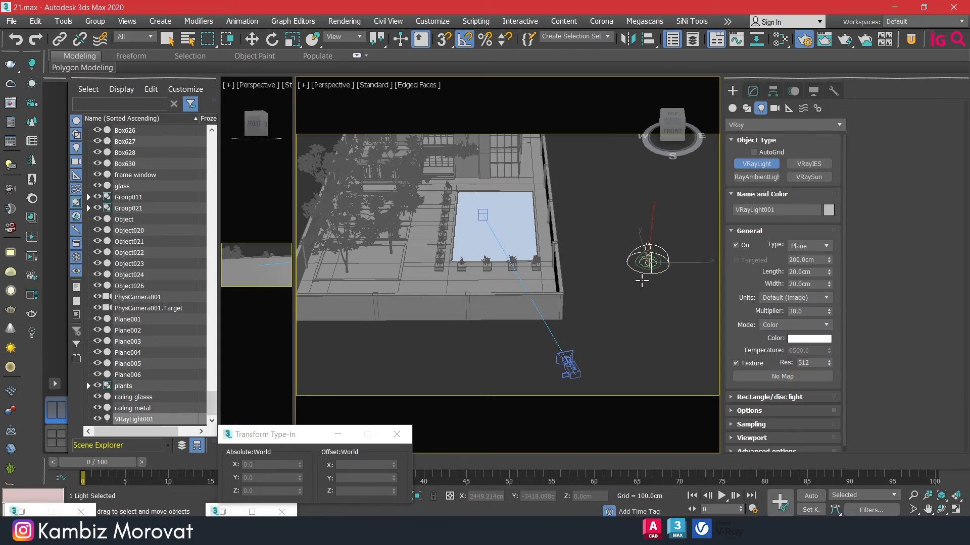
pyautogui.press('8')
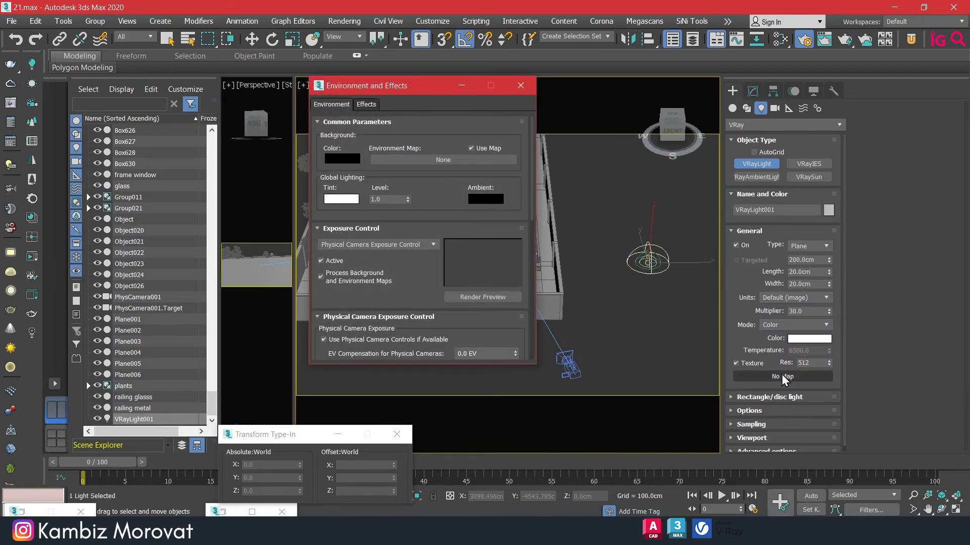
pyautogui.click(520, 85)
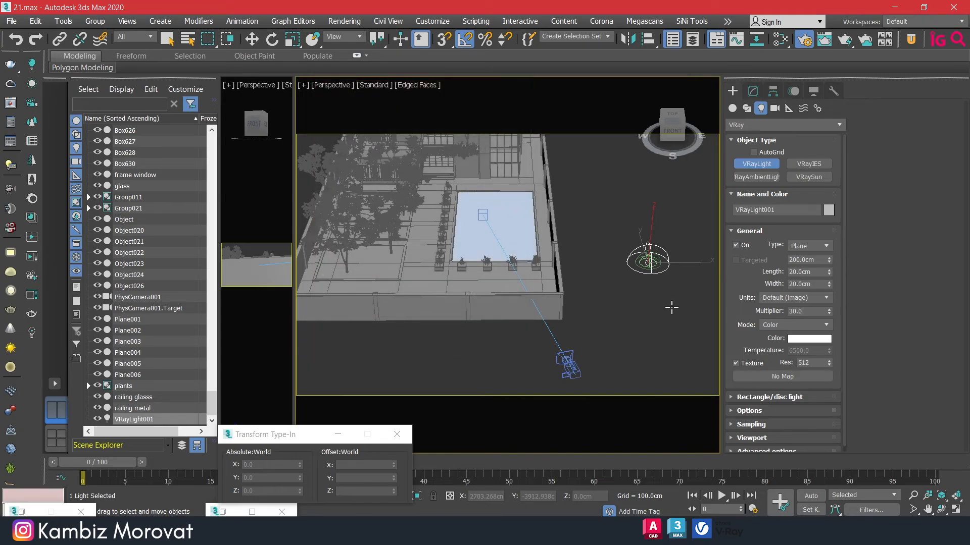
pyautogui.press('w')
pyautogui.moveTo(650, 223); pyautogui.dragTo(666, 154)
pyautogui.rightClick(665, 154)
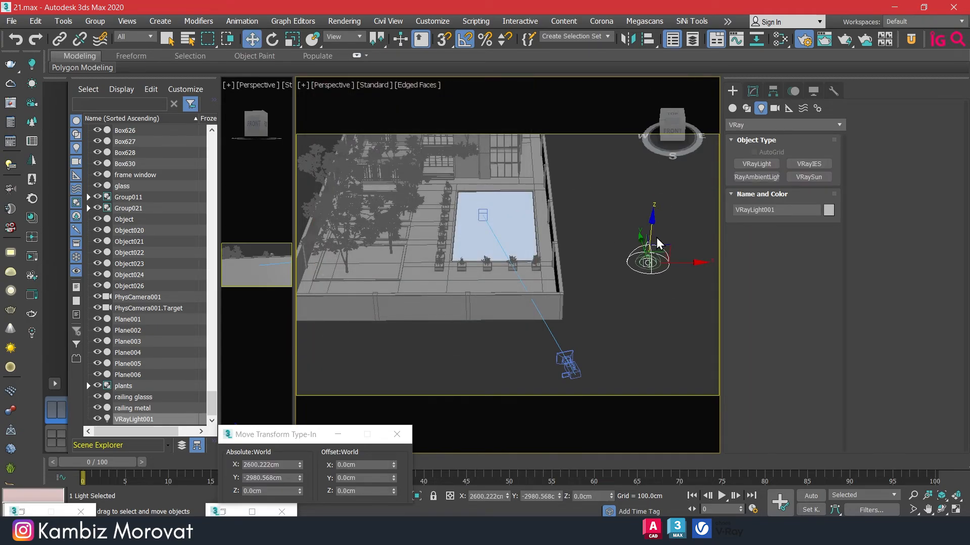
# Assign the dome light's VRayHDRI map to the scene's environment map as an instance
pyautogui.click(752, 93)
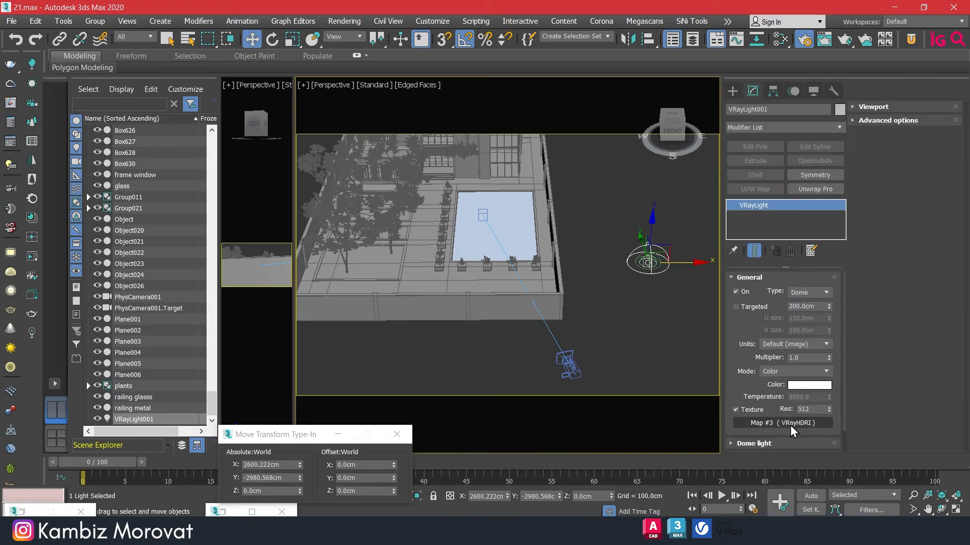
pyautogui.press('8')
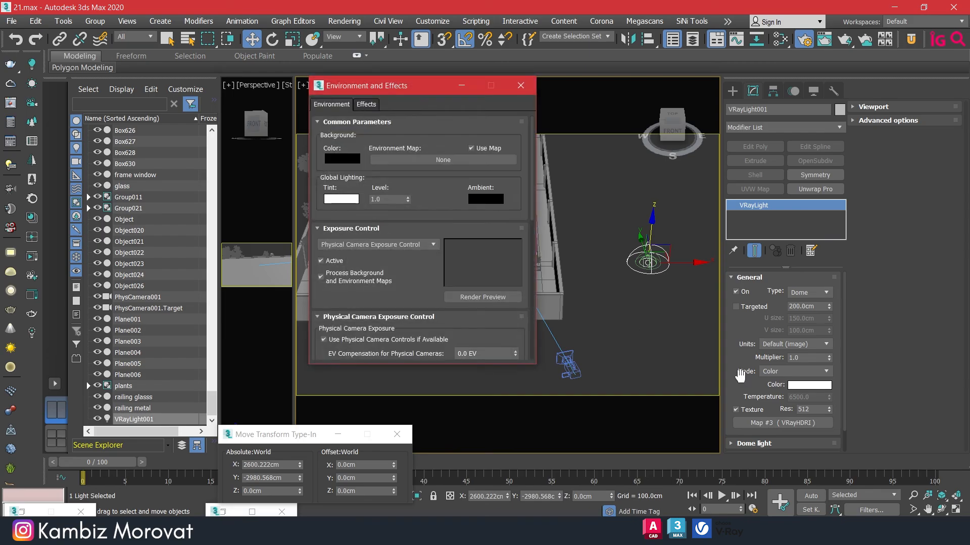
pyautogui.moveTo(794, 419); pyautogui.dragTo(452, 159)
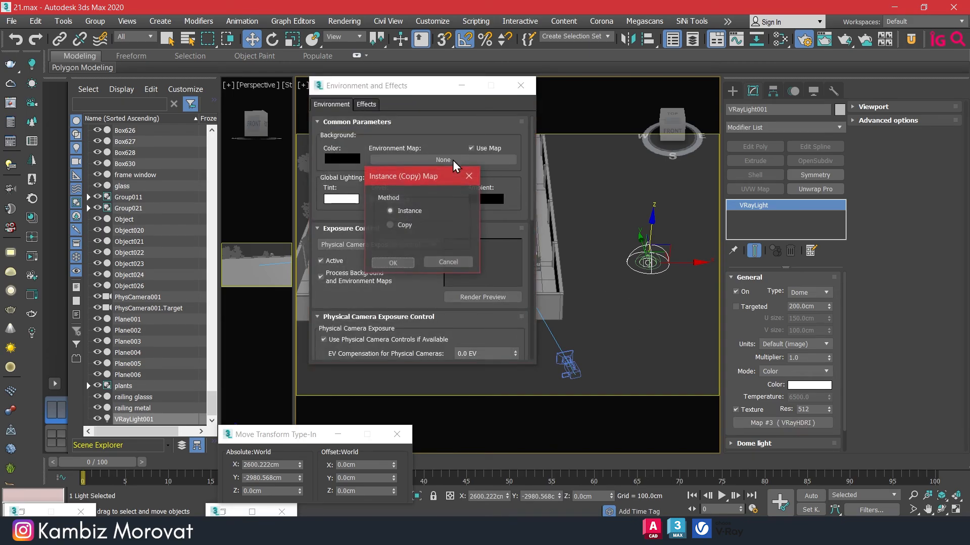
pyautogui.click(402, 257)
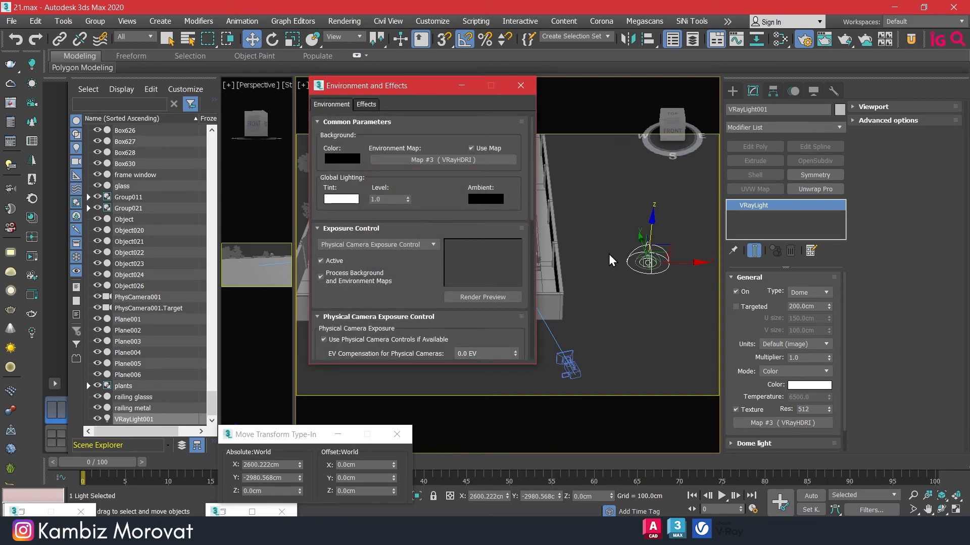
# Bring the environment's VRayHDRI map into the Slate Material Editor and display its parameters
pyautogui.press('m')
pyautogui.moveTo(424, 162); pyautogui.dragTo(687, 313)
pyautogui.click(730, 350)
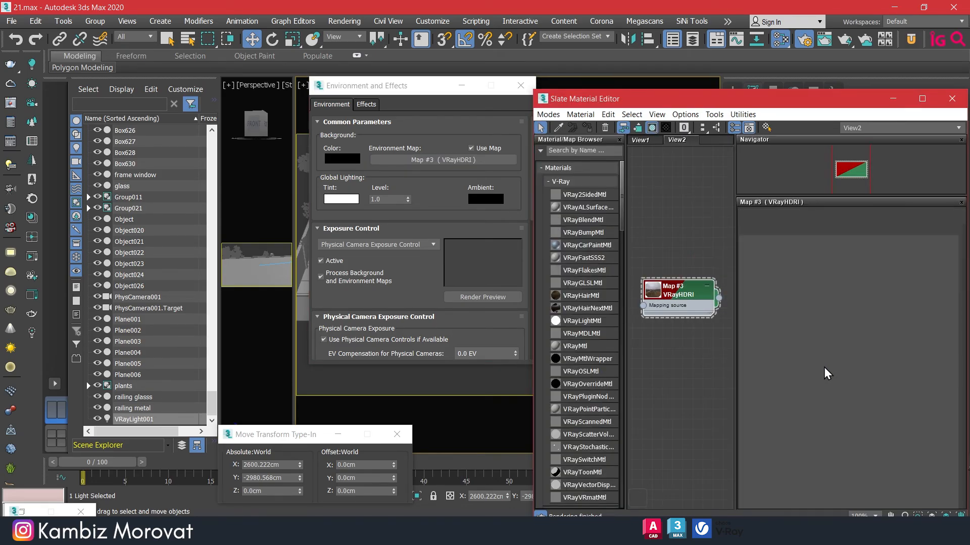
pyautogui.click(755, 356)
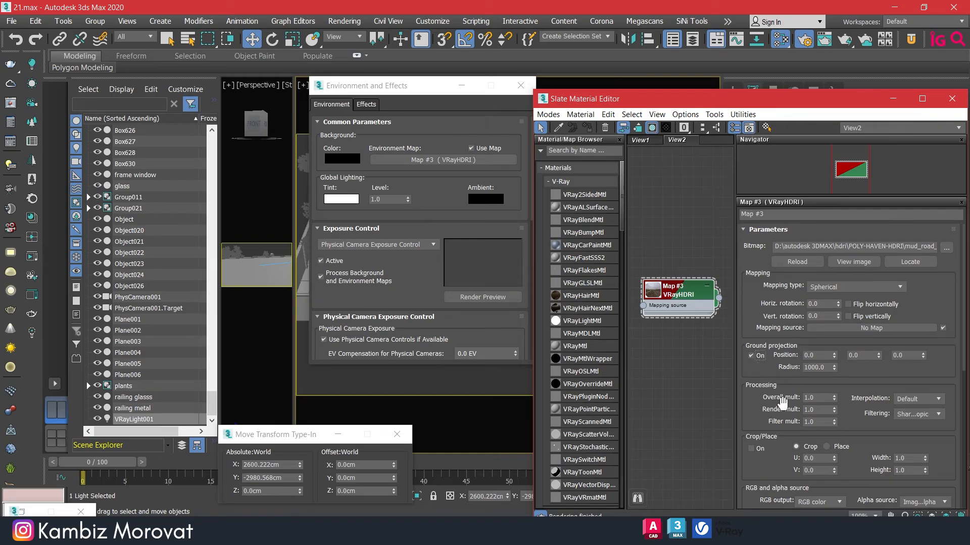
# Close the environment settings and set the dome light's texture resolution to 4096
pyautogui.click(521, 85)
pyautogui.moveTo(673, 98); pyautogui.dragTo(263, 51)
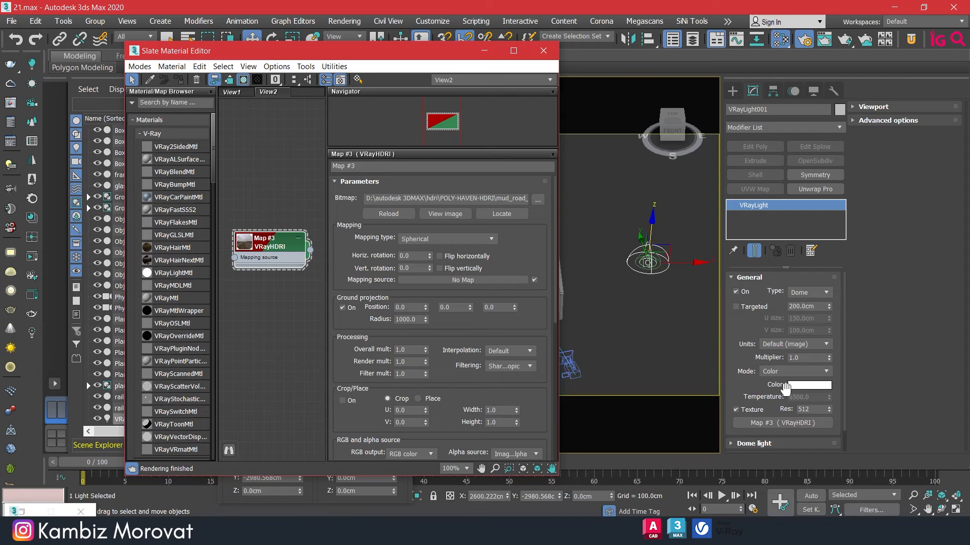
pyautogui.doubleClick(811, 410)
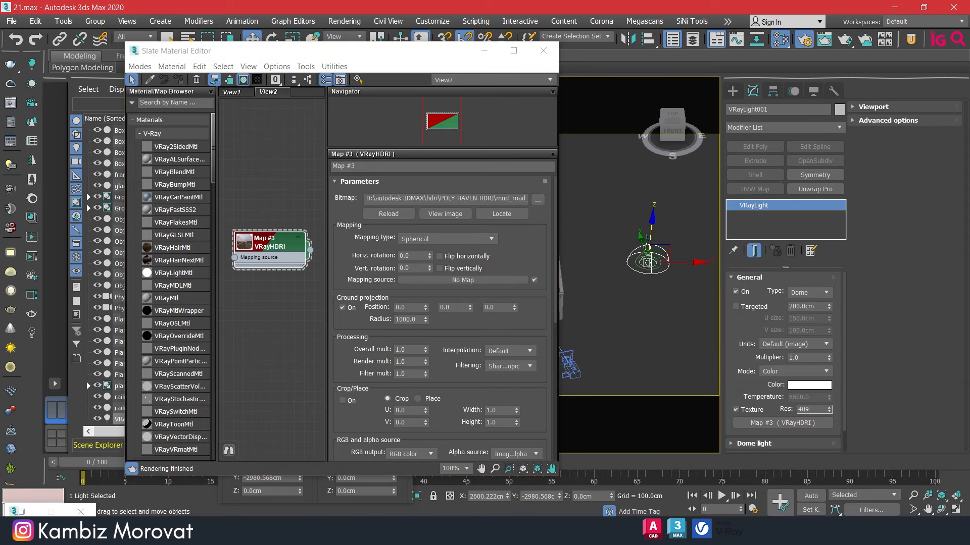
# Start an interactive render in the V-Ray frame buffer and place the Slate Material Editor beside it
pyautogui.rightClick(589, 282)
pyautogui.click(616, 443)
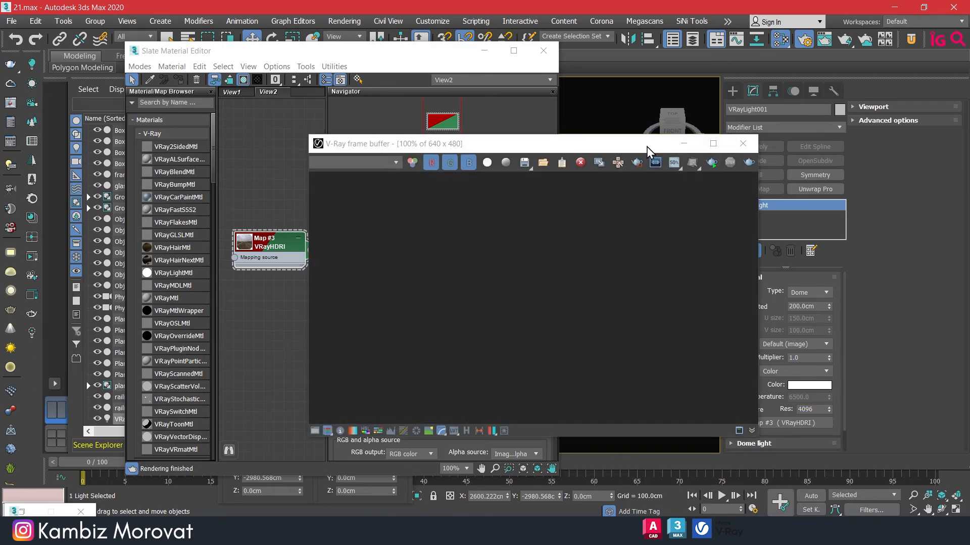
pyautogui.moveTo(647, 146); pyautogui.dragTo(399, 89)
pyautogui.click(456, 101)
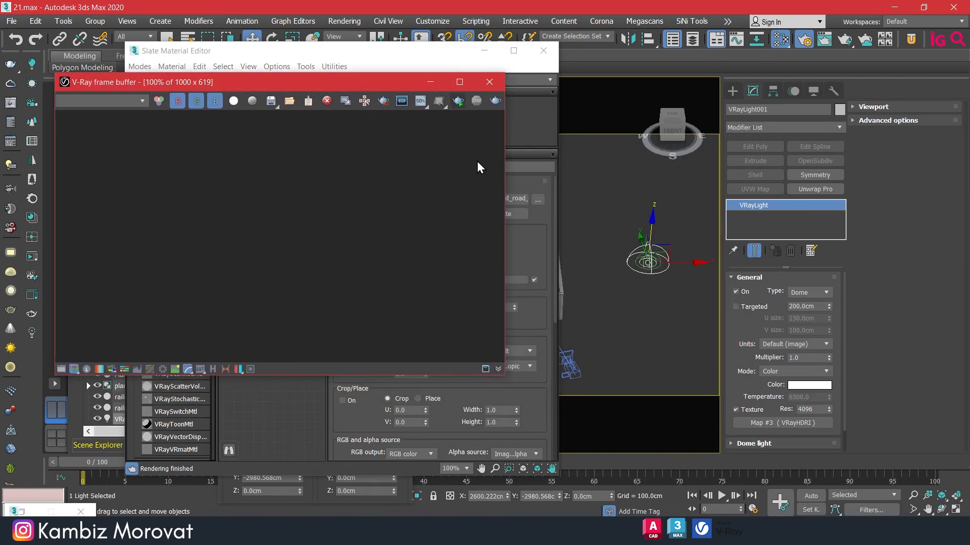
pyautogui.click(354, 56)
pyautogui.moveTo(355, 59); pyautogui.dragTo(762, 18)
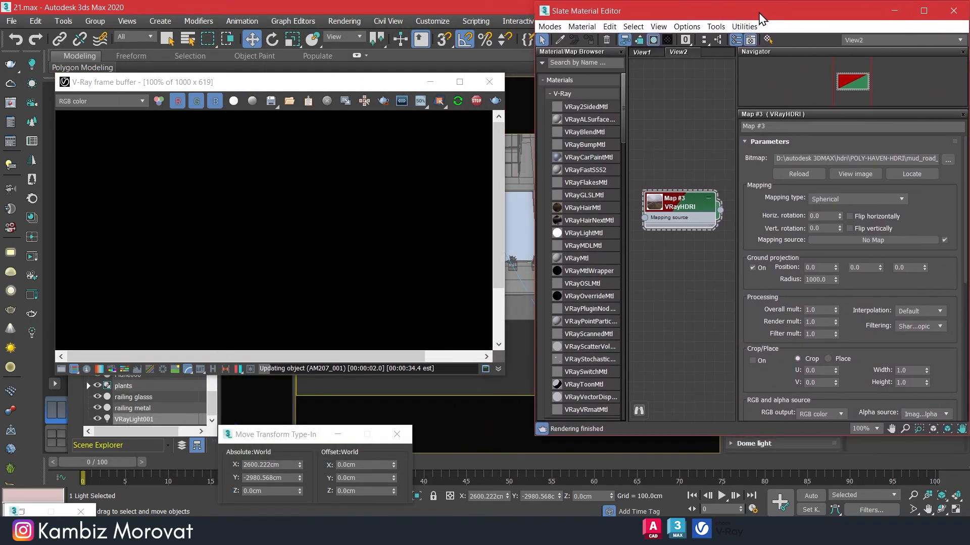
# Enlarge and reposition the frame buffer window so the render fits beside the Slate Material Editor
pyautogui.click(335, 89)
pyautogui.moveTo(335, 89); pyautogui.dragTo(258, 64)
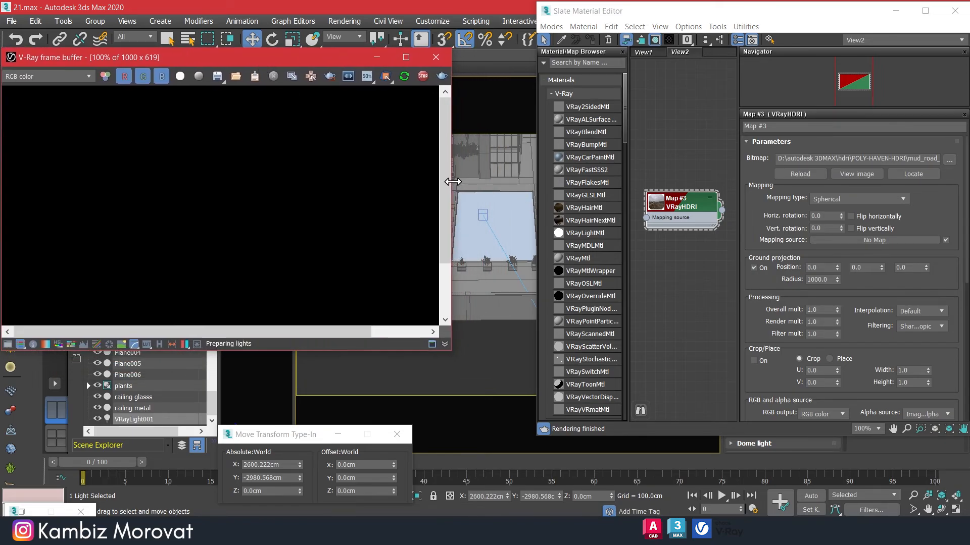
pyautogui.moveTo(450, 183); pyautogui.dragTo(530, 186)
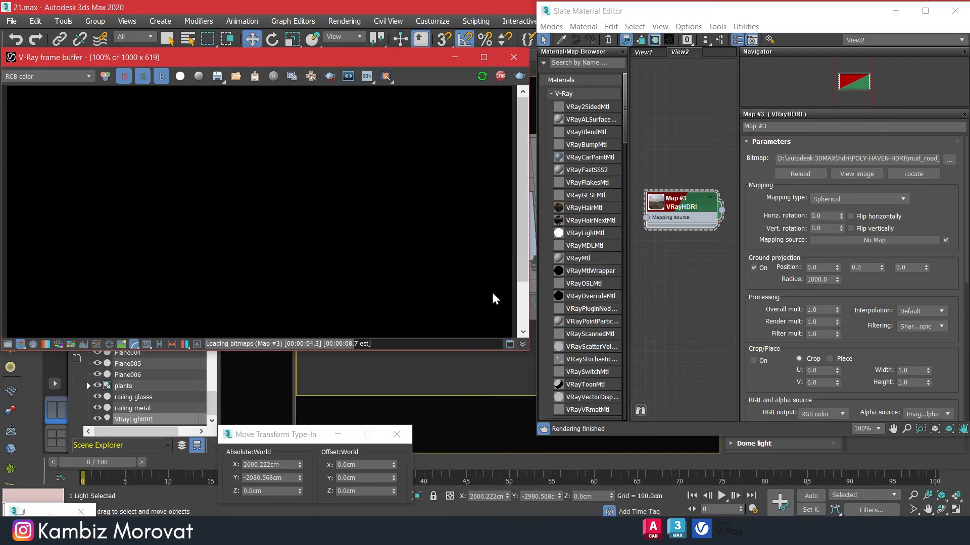
pyautogui.moveTo(444, 350); pyautogui.dragTo(449, 414)
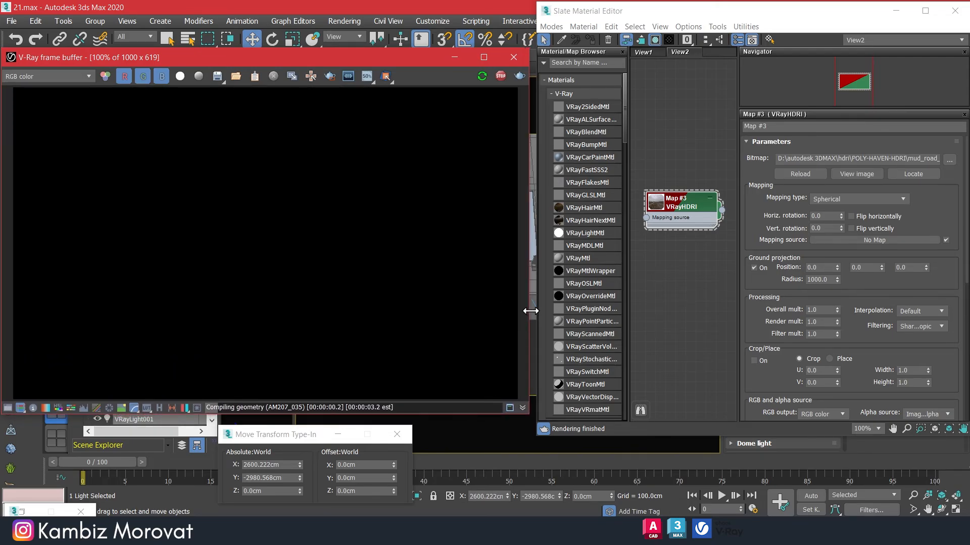
pyautogui.moveTo(530, 311); pyautogui.dragTo(514, 307)
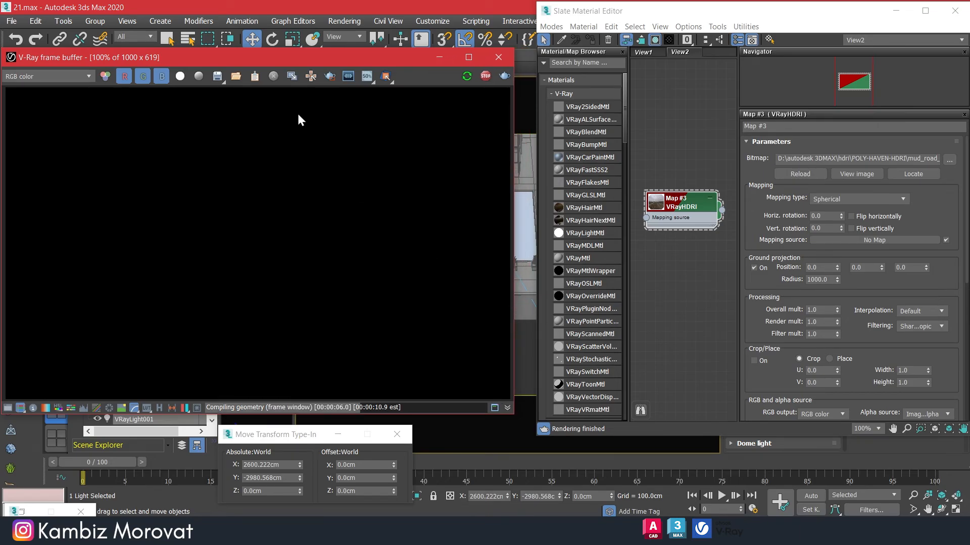
pyautogui.moveTo(257, 57); pyautogui.dragTo(323, 113)
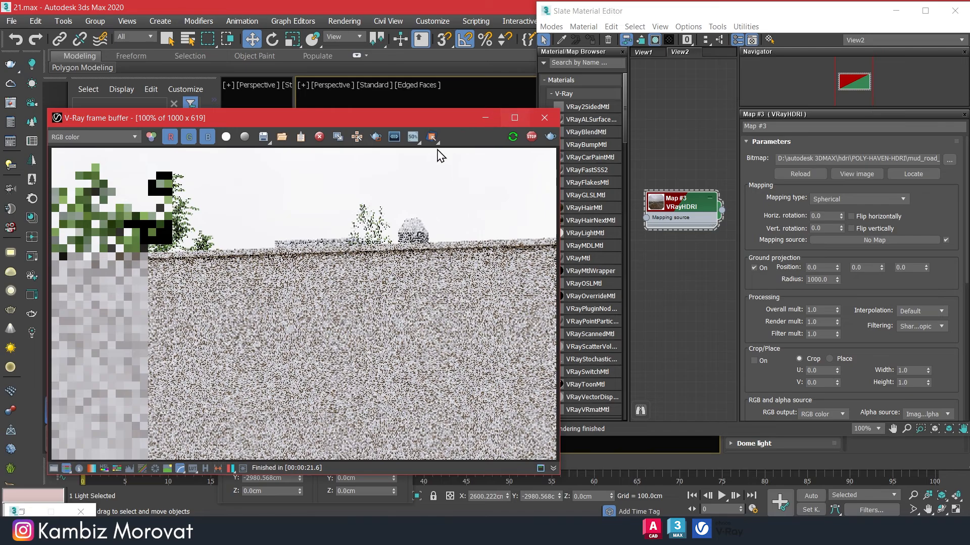
# Minimize the frame buffer and hide the plants group in the scene
pyautogui.click(485, 118)
pyautogui.click(381, 180)
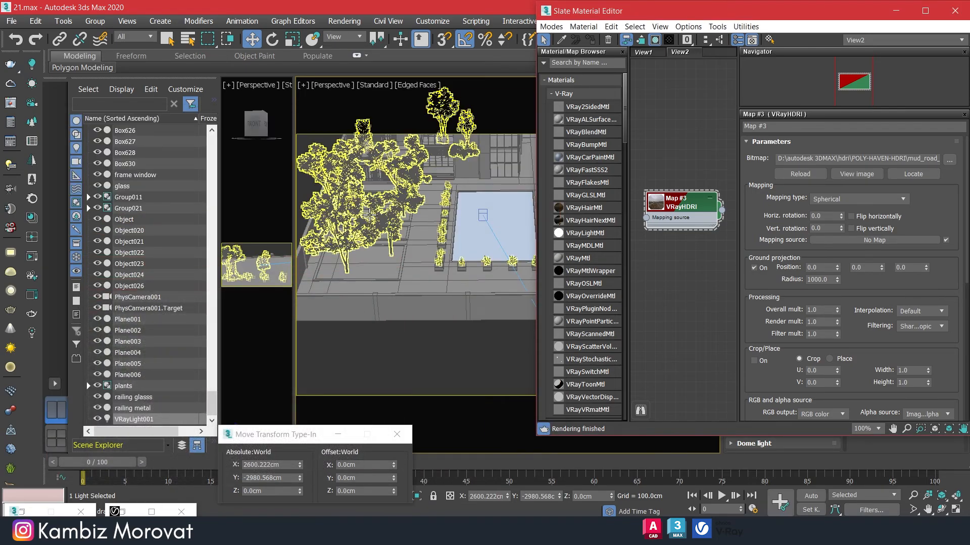
pyautogui.rightClick(376, 209)
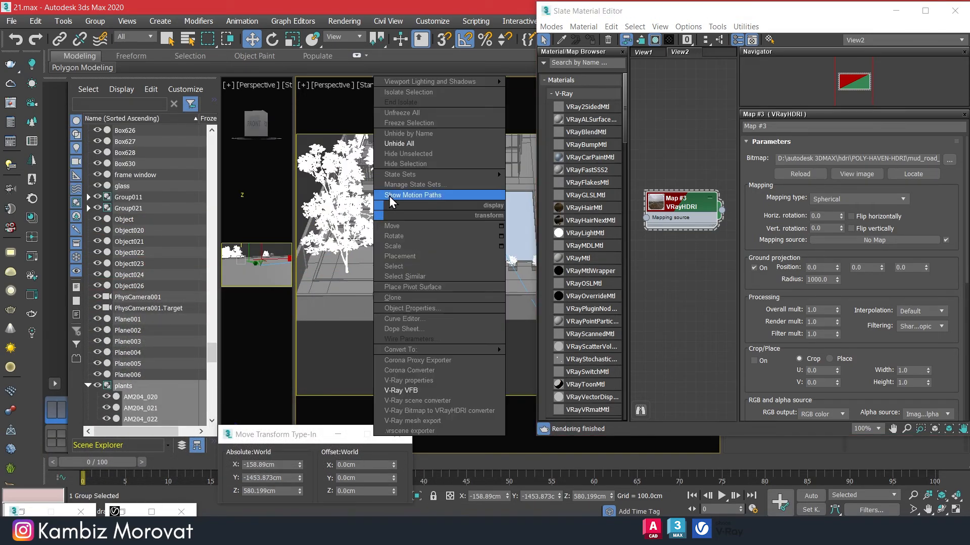
pyautogui.click(397, 164)
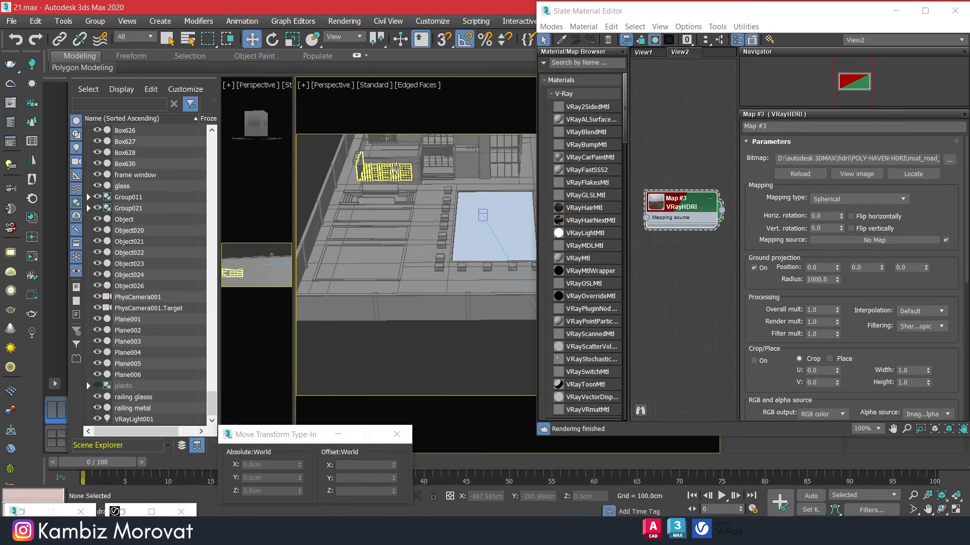
# Switch the small viewport to PhysCamera001 and run a brief interactive test render of that view
pyautogui.click(256, 246)
pyautogui.press('c')
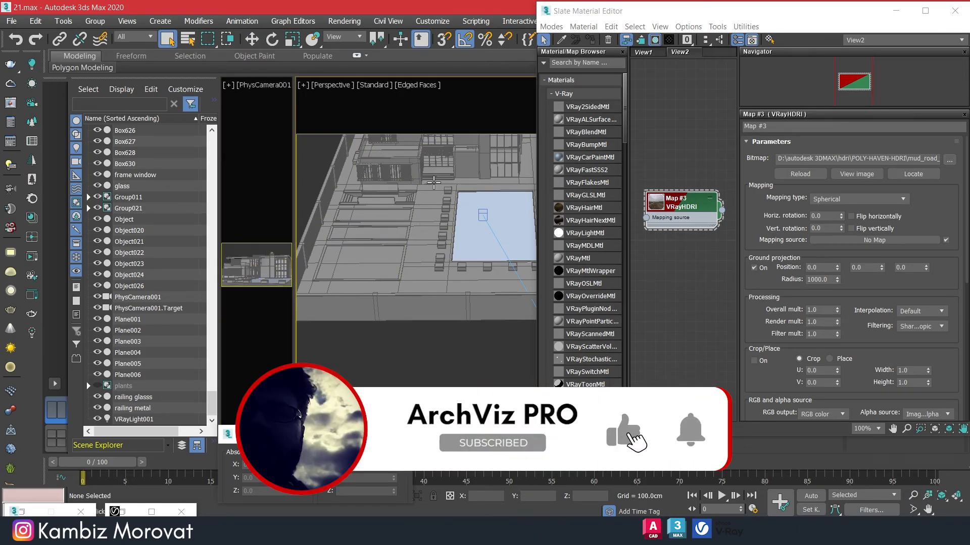
pyautogui.rightClick(421, 201)
pyautogui.click(462, 374)
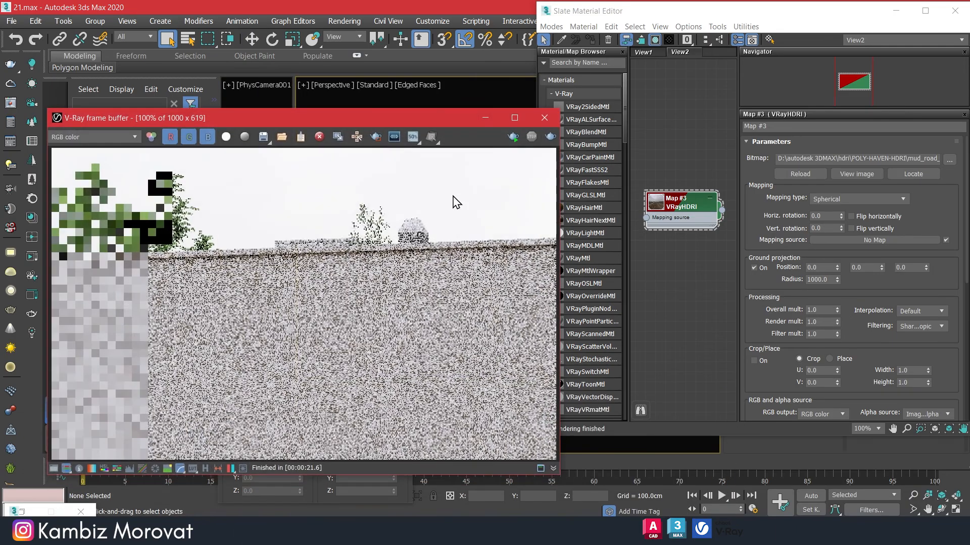
pyautogui.click(513, 136)
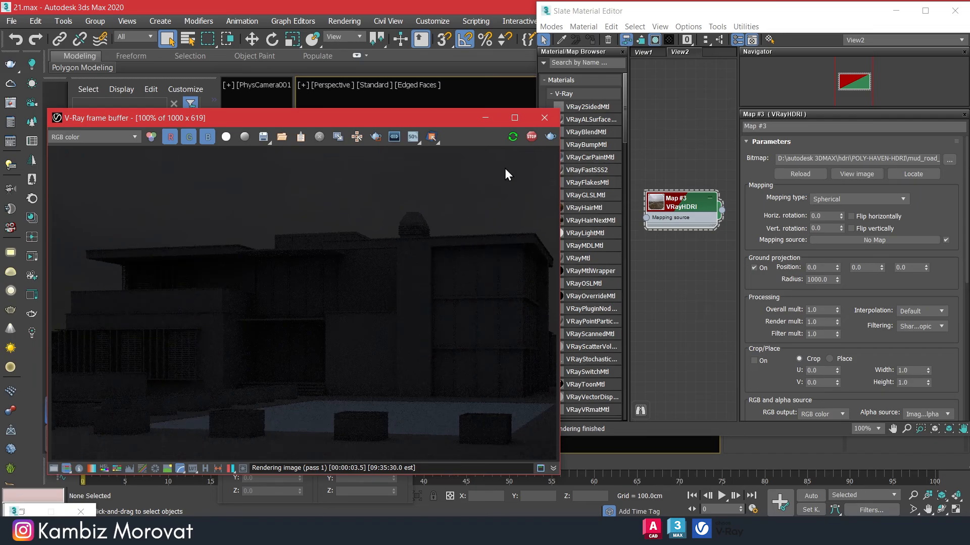
pyautogui.click(531, 136)
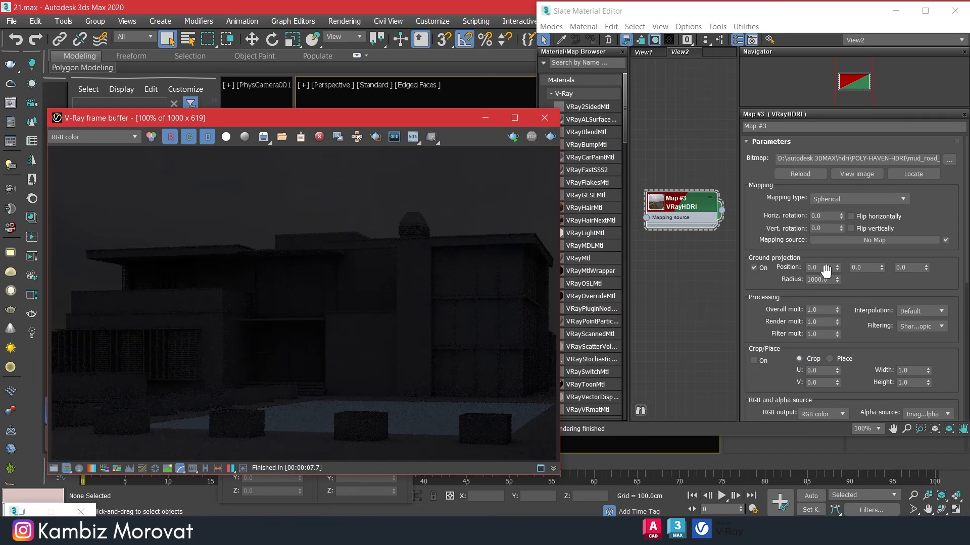
# Set the VRayHDRI map's overall multiplier to 6 and render multiplier to 3, and restart the interactive render
pyautogui.click(823, 311)
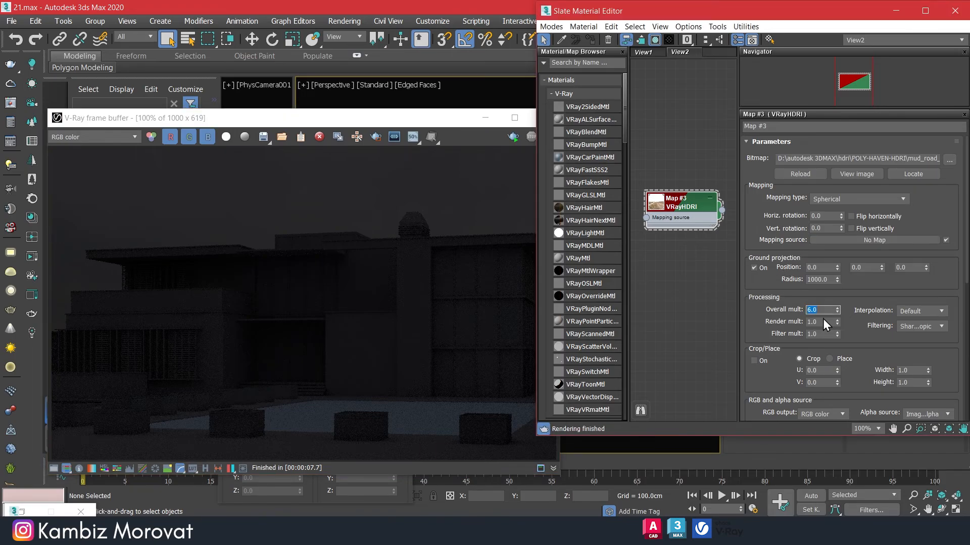
pyautogui.click(821, 323)
pyautogui.write('3')
pyautogui.press('Return')
pyautogui.click(505, 137)
pyautogui.moveTo(389, 120); pyautogui.dragTo(342, 86)
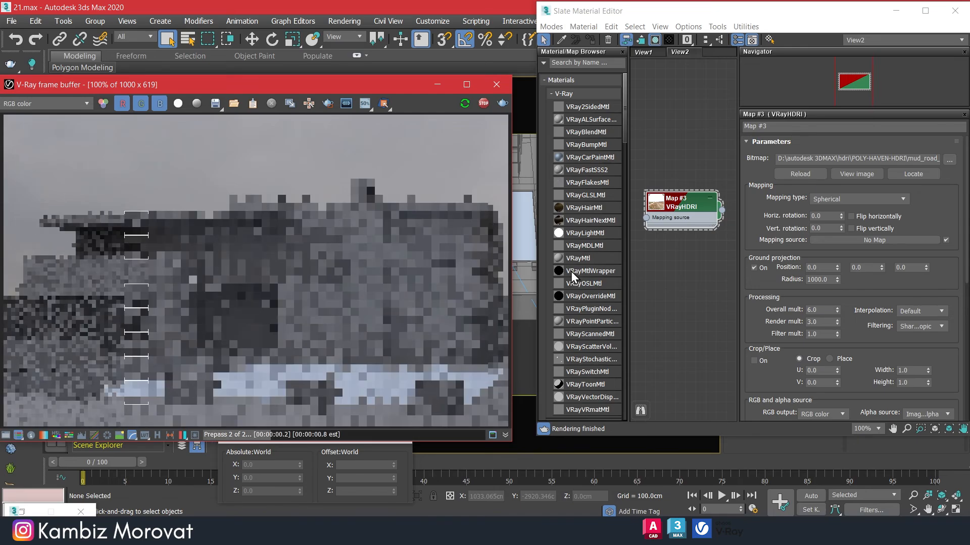
# Raise the VRayHDRI map's overall multiplier to 8 and its render multiplier to 4
pyautogui.doubleClick(821, 309)
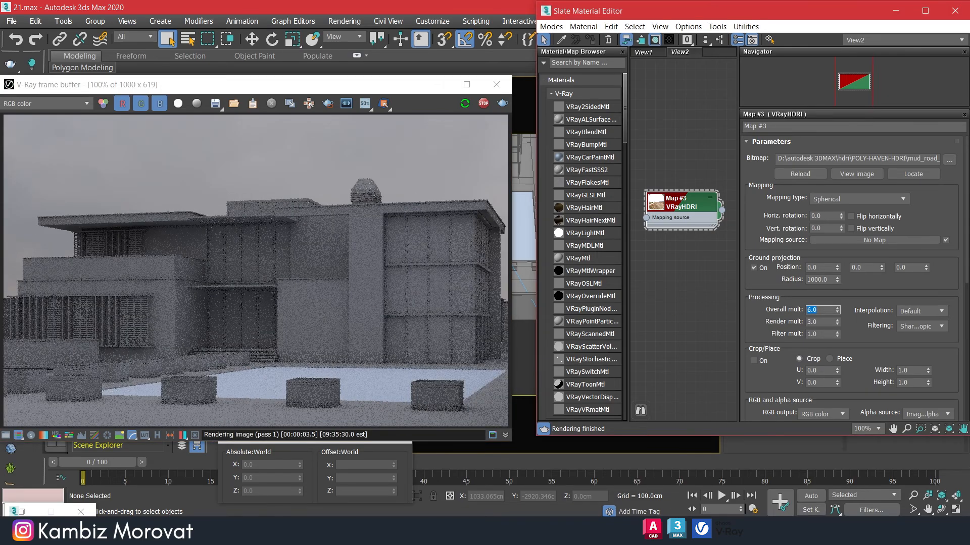
pyautogui.write('8')
pyautogui.press('Return')
pyautogui.press('Tab')
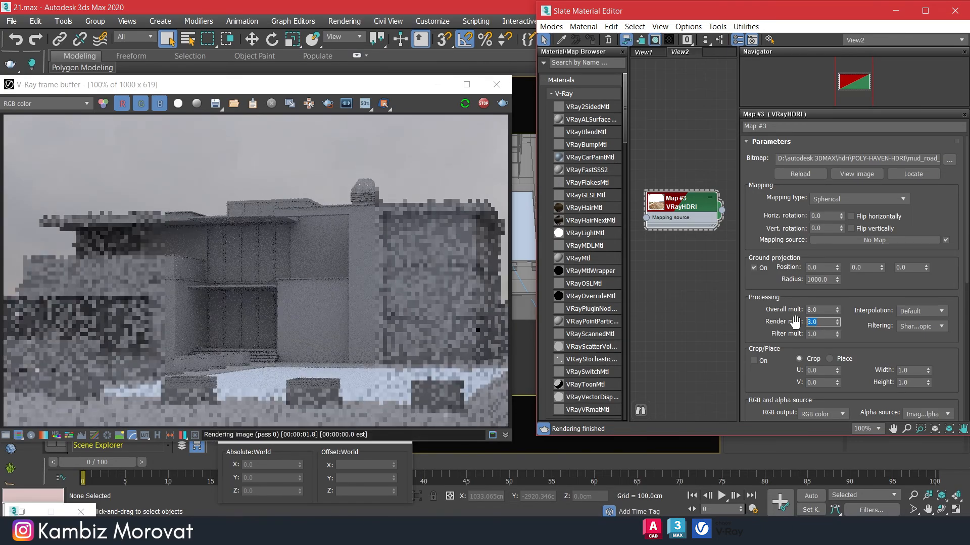
pyautogui.write('4')
pyautogui.press('Return')
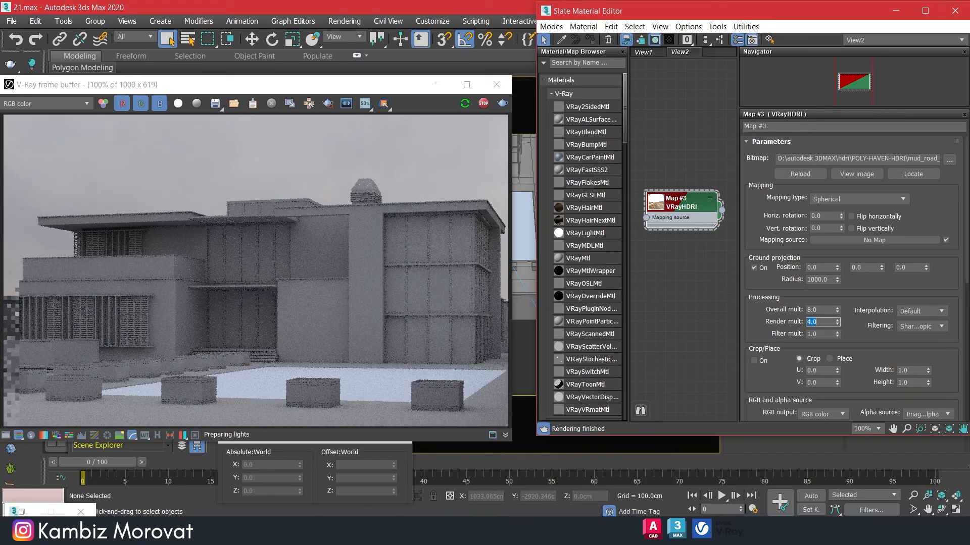
pyautogui.click(753, 321)
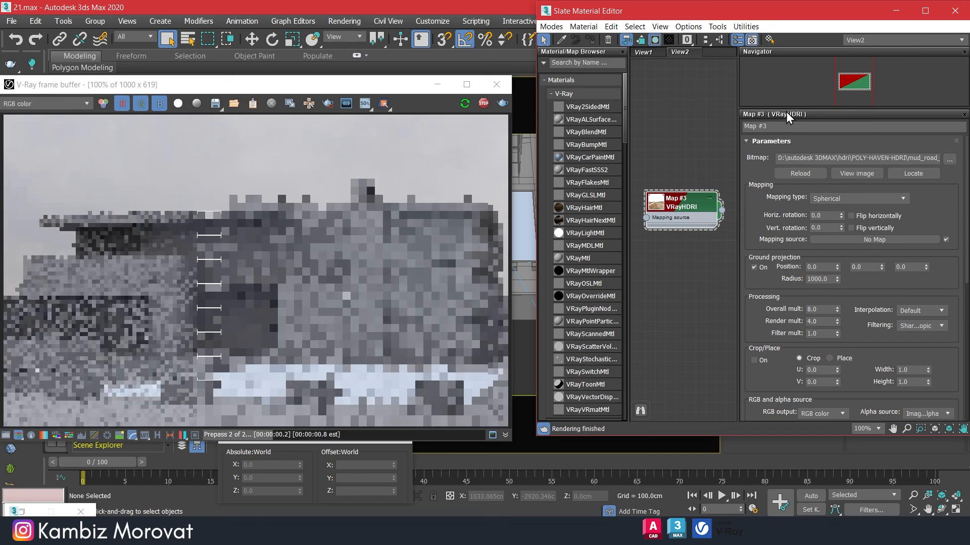
# Try a multiplier of 2 on the dome light in the interactive render and return it to 1
pyautogui.moveTo(790, 16); pyautogui.dragTo(663, 376)
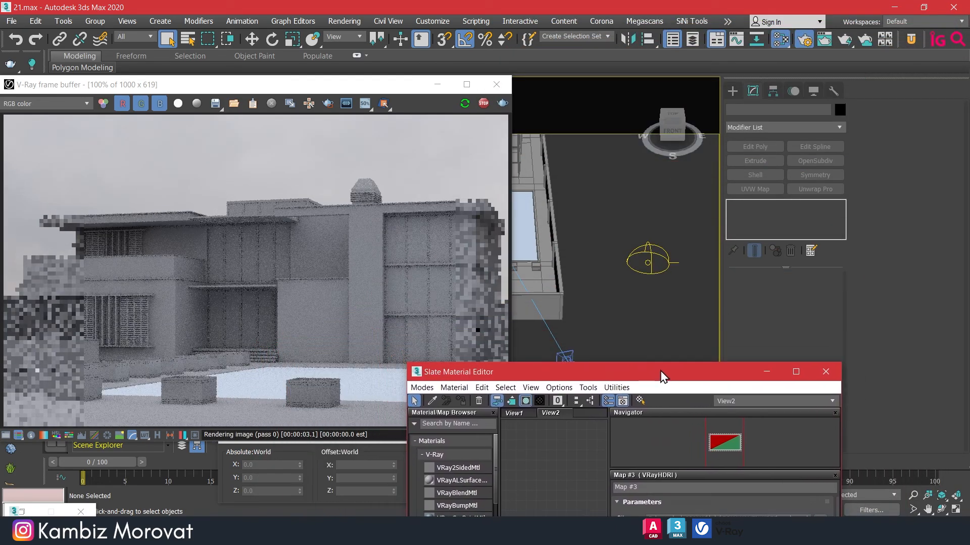
pyautogui.click(646, 246)
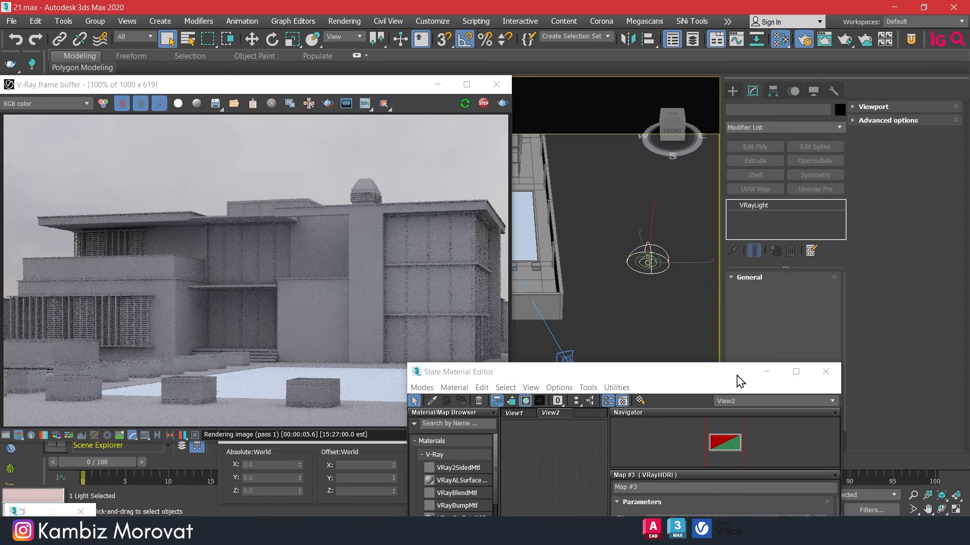
pyautogui.moveTo(730, 376); pyautogui.dragTo(601, 373)
pyautogui.doubleClick(805, 357)
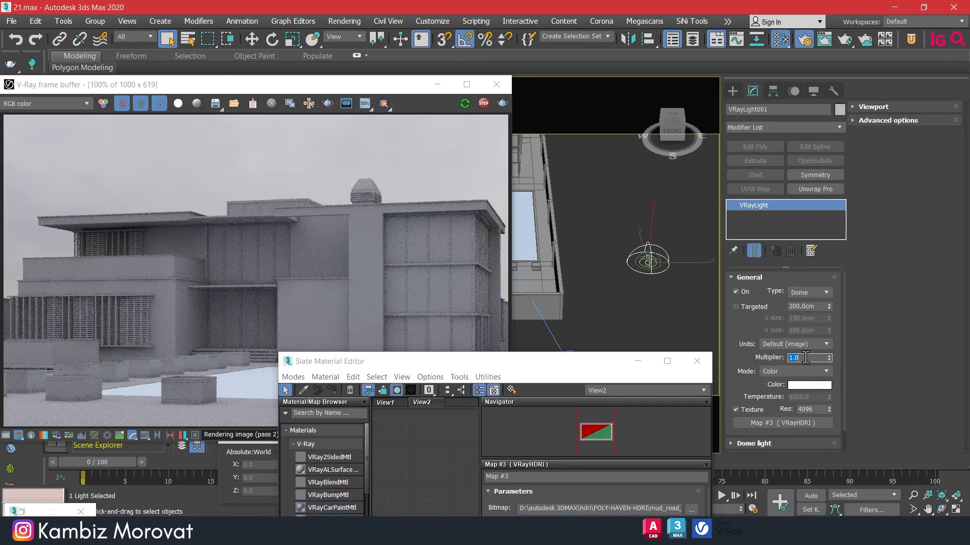
pyautogui.press('Return')
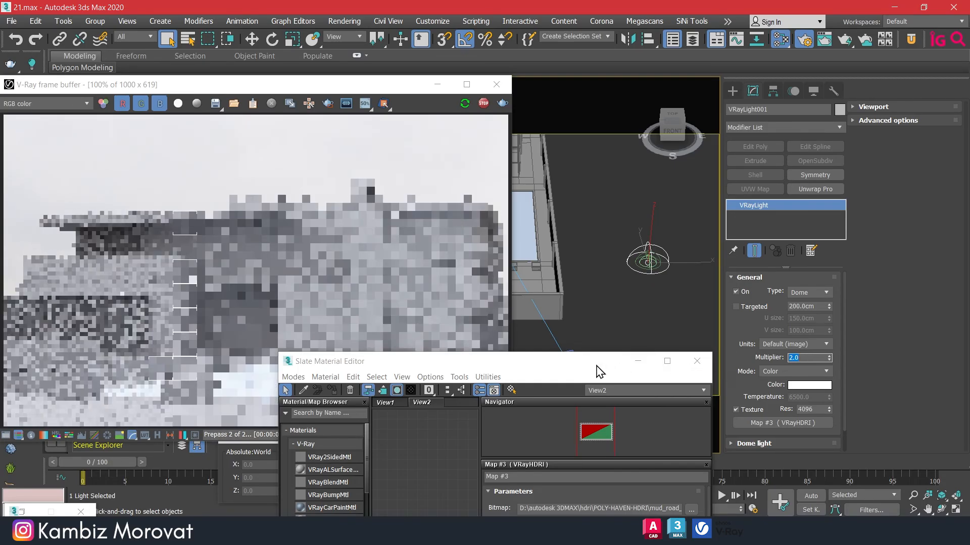
pyautogui.click(600, 372)
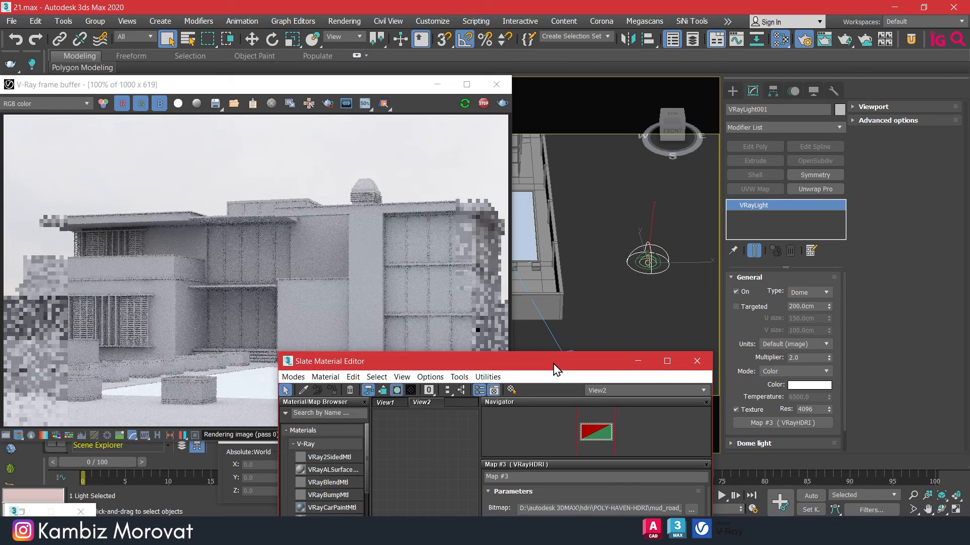
pyautogui.click(806, 358)
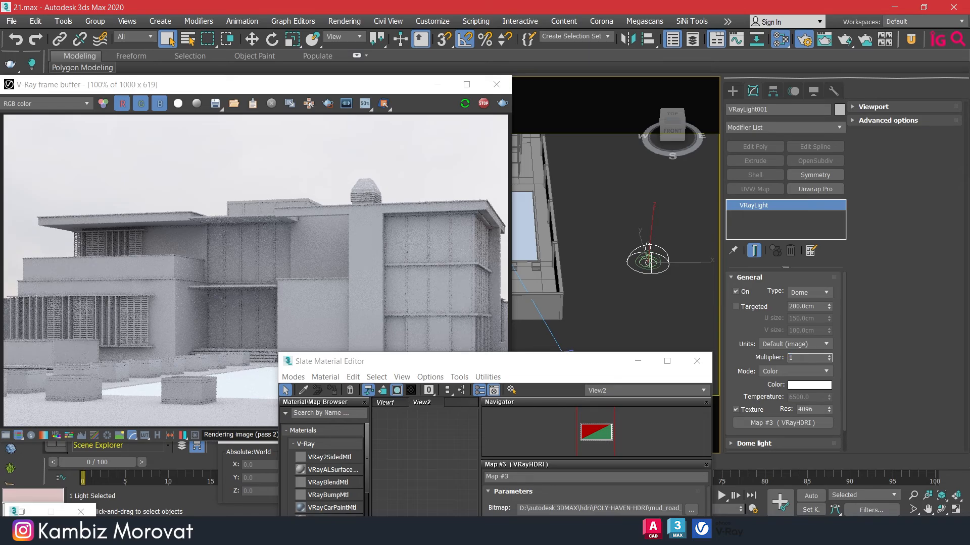
# Raise the VRayHDRI map's overall multiplier to 10 and its render multiplier to 5
pyautogui.moveTo(595, 369); pyautogui.dragTo(835, 47)
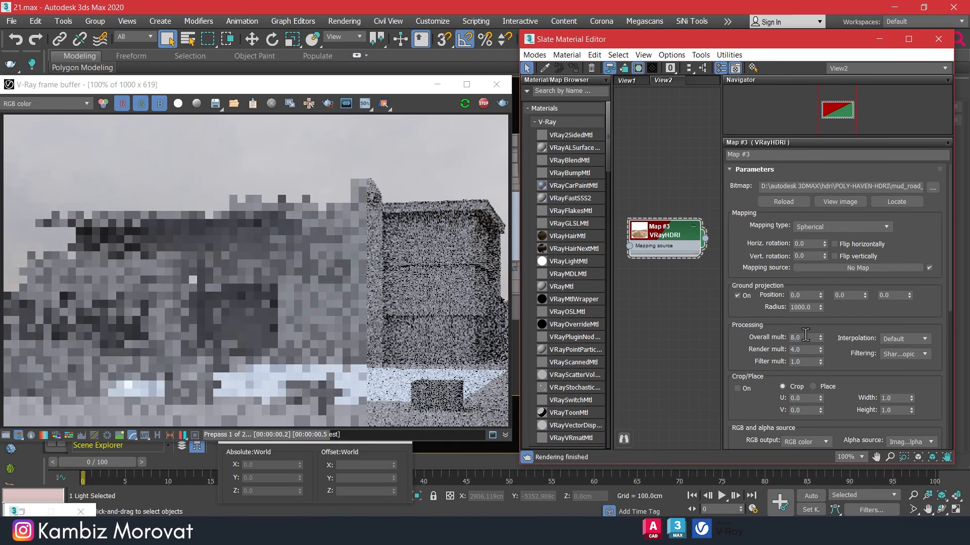
pyautogui.click(806, 337)
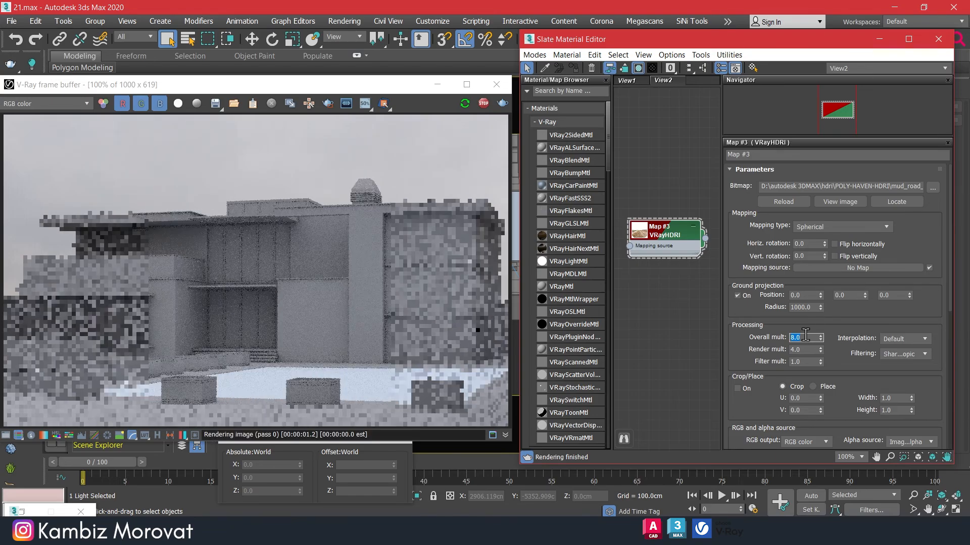
pyautogui.write('10')
pyautogui.press('Return')
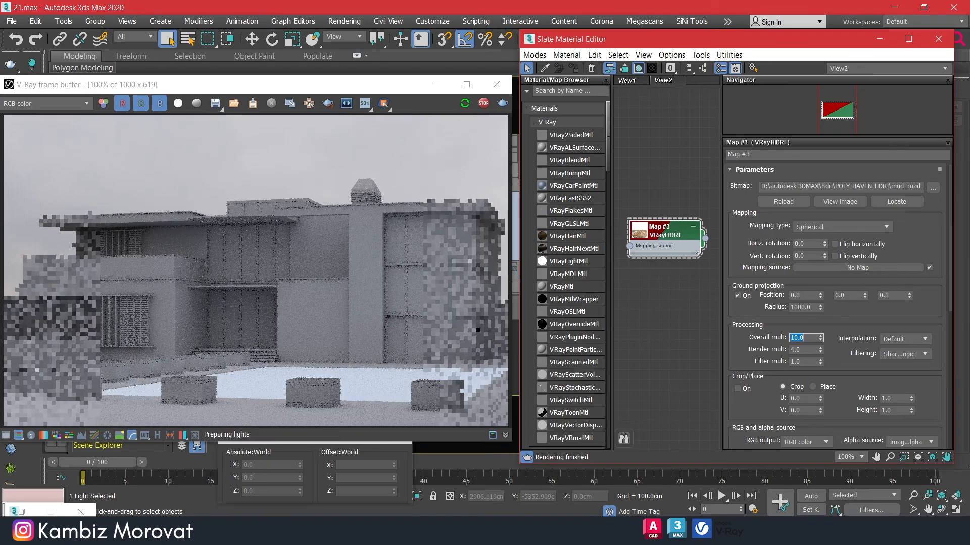
pyautogui.click(805, 348)
pyautogui.press('Return')
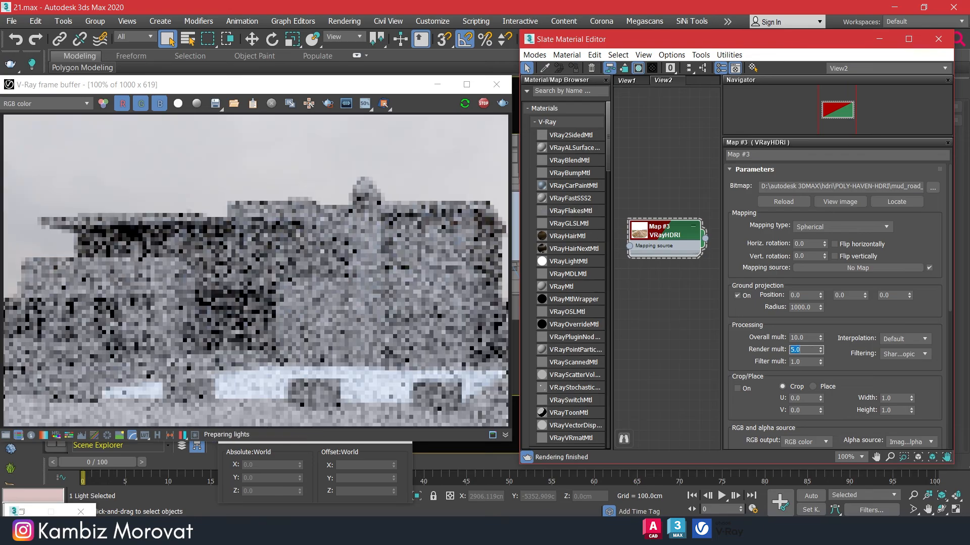
# Set the VRayHDRI map's horizontal rotation to 33, then stop the interactive render and minimize the frame buffer and material editor
pyautogui.click(732, 353)
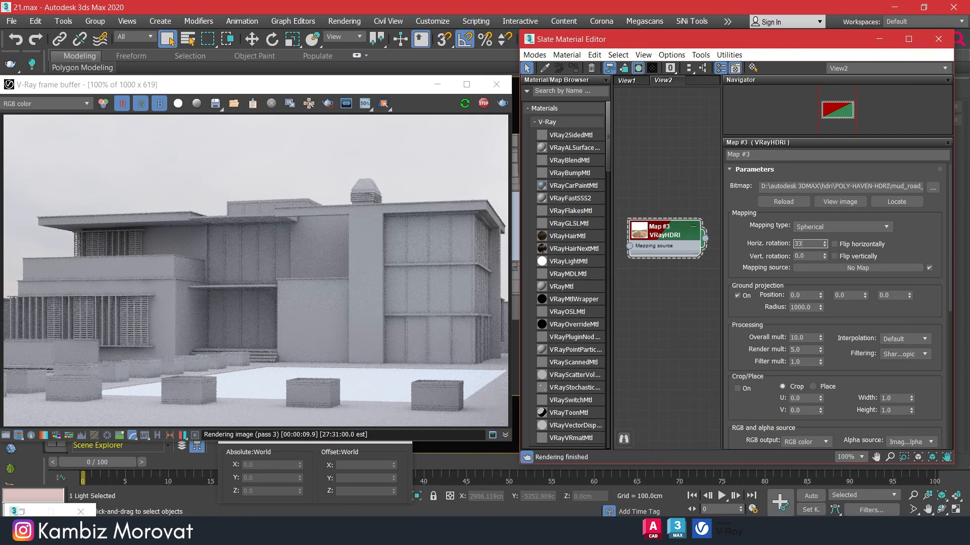
pyautogui.press('Return')
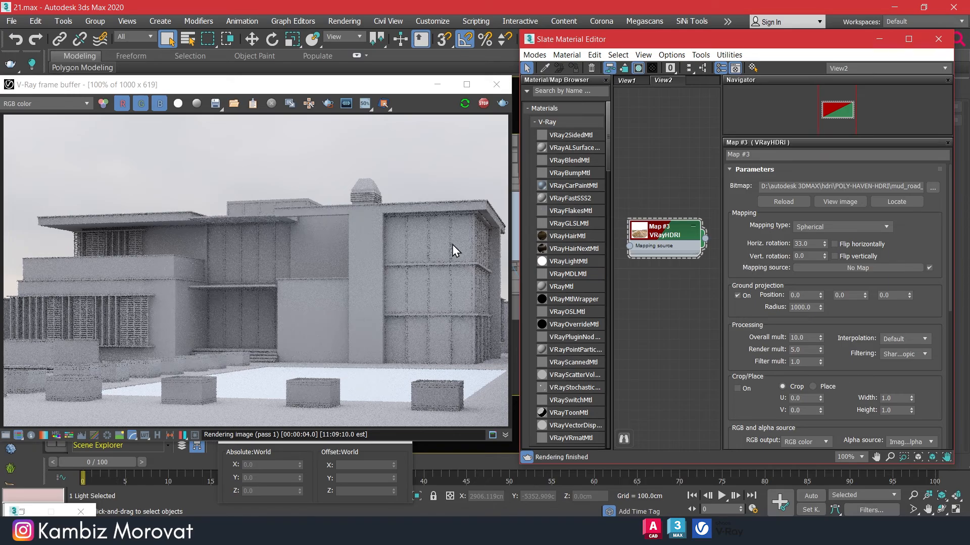
pyautogui.click(479, 104)
pyautogui.click(437, 84)
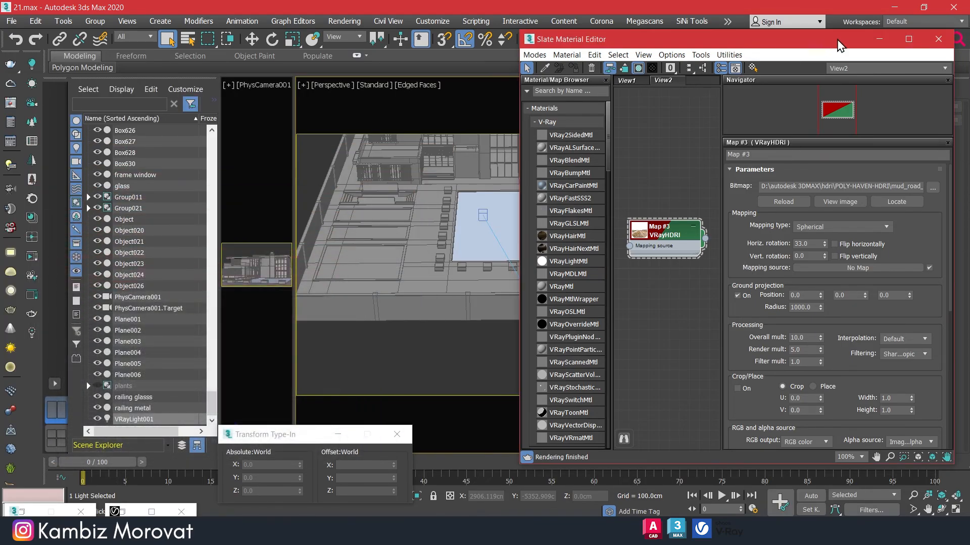
pyautogui.click(879, 39)
# In the Top view, place a VRaySun in front of the villa's plot, on the side away from the pool, targeting the terrace beside the pool
pyautogui.press('t')
pyautogui.press('z')
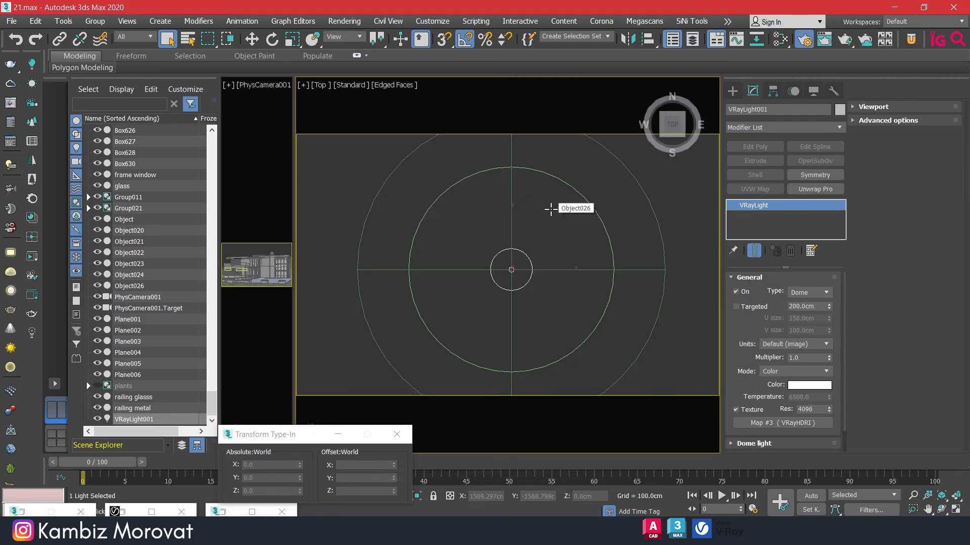
pyautogui.scroll(-6, 543, 249)
pyautogui.click(442, 325)
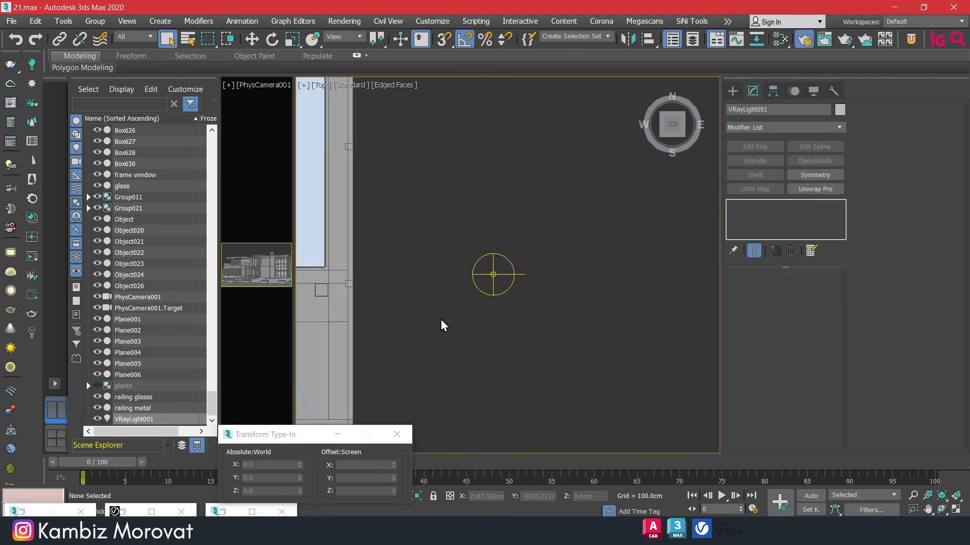
pyautogui.moveTo(441, 325); pyautogui.dragTo(586, 239, button='middle')
pyautogui.scroll(-3, 587, 239)
pyautogui.click(732, 91)
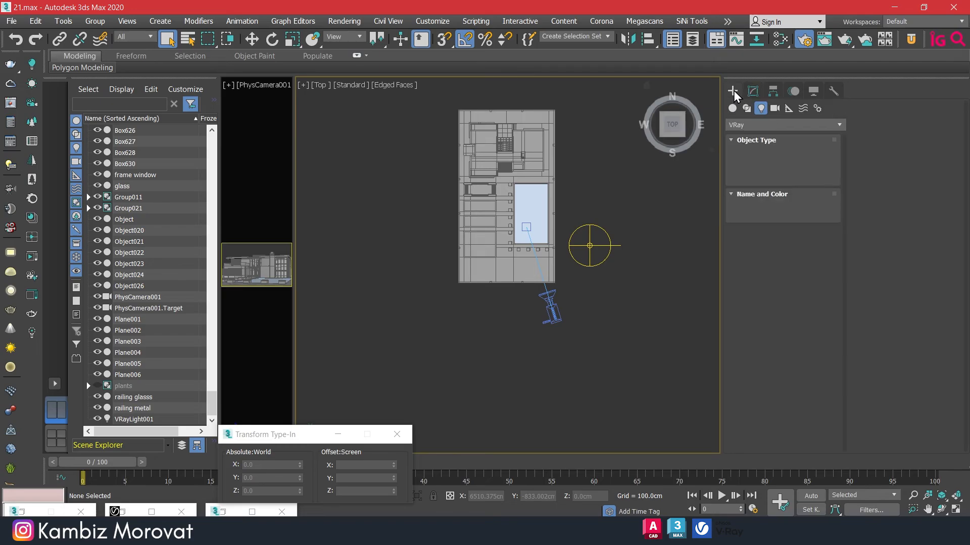
pyautogui.click(808, 164)
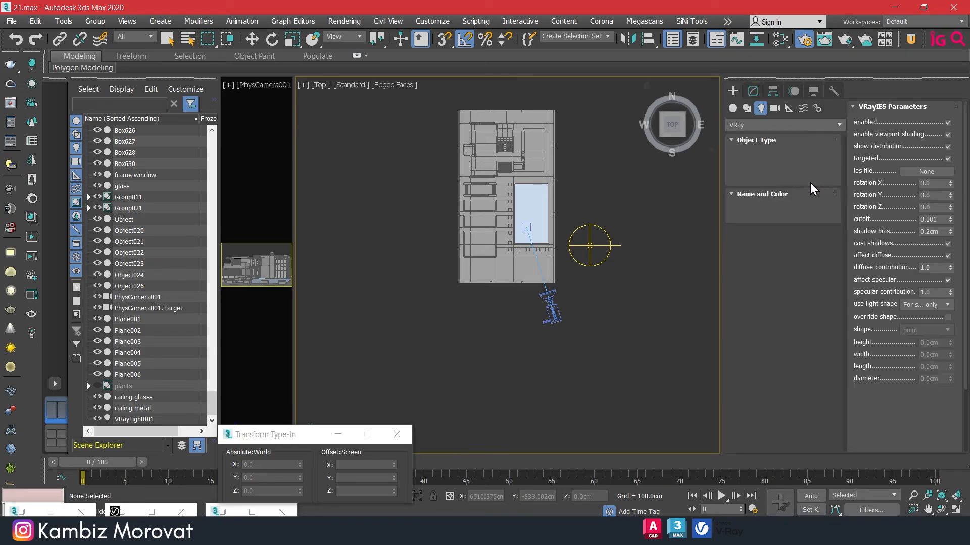
pyautogui.click(809, 177)
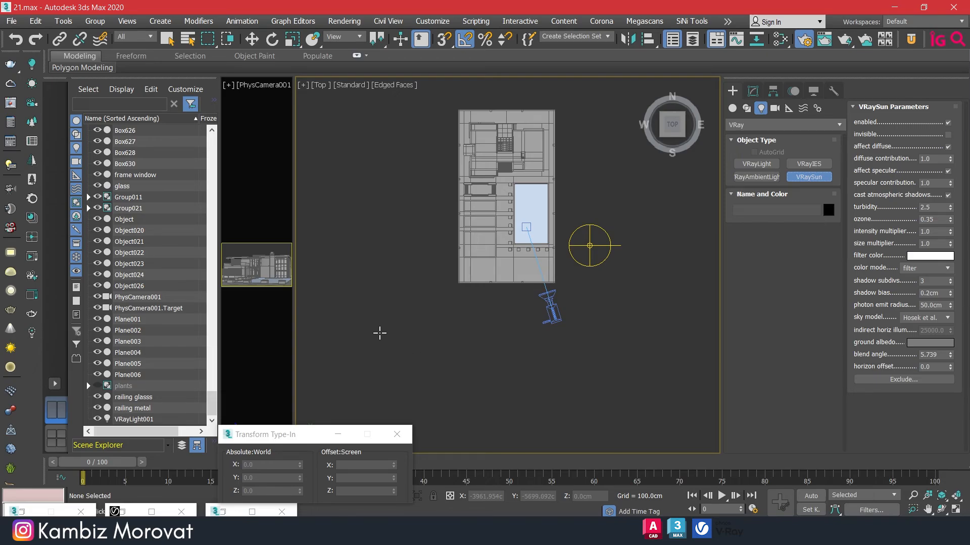
pyautogui.moveTo(381, 335); pyautogui.dragTo(506, 207)
pyautogui.click(567, 309)
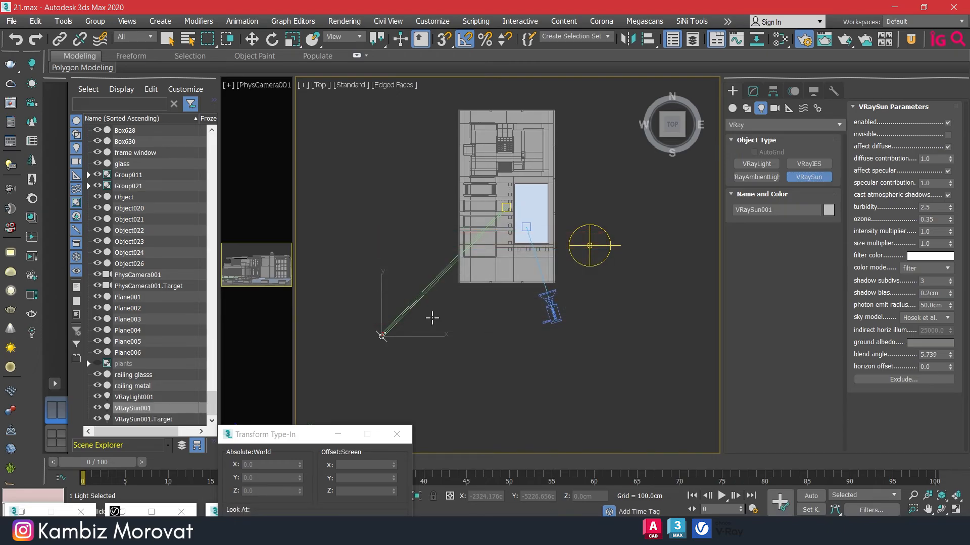
# Raise the VRaySun straight up to a height of about 2896 cm
pyautogui.keyDown('alt'); pyautogui.moveTo(432, 320); pyautogui.dragTo(421, 249, button='middle'); pyautogui.keyUp('alt')
pyautogui.press('w')
pyautogui.moveTo(372, 262); pyautogui.dragTo(392, 179)
# Set the VRaySun's size multiplier to 5 and its shadow subdivs to 16
pyautogui.click(751, 90)
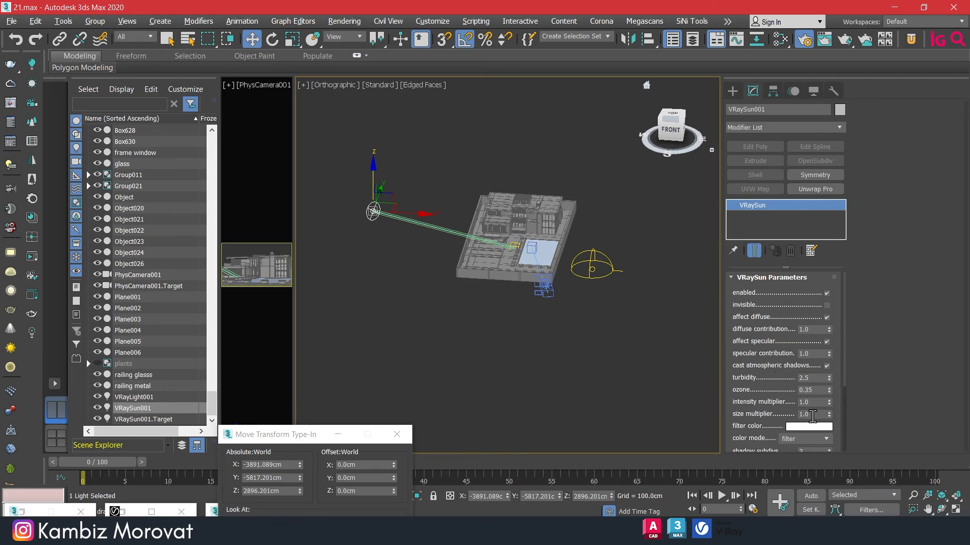
pyautogui.write('5')
pyautogui.press('Return')
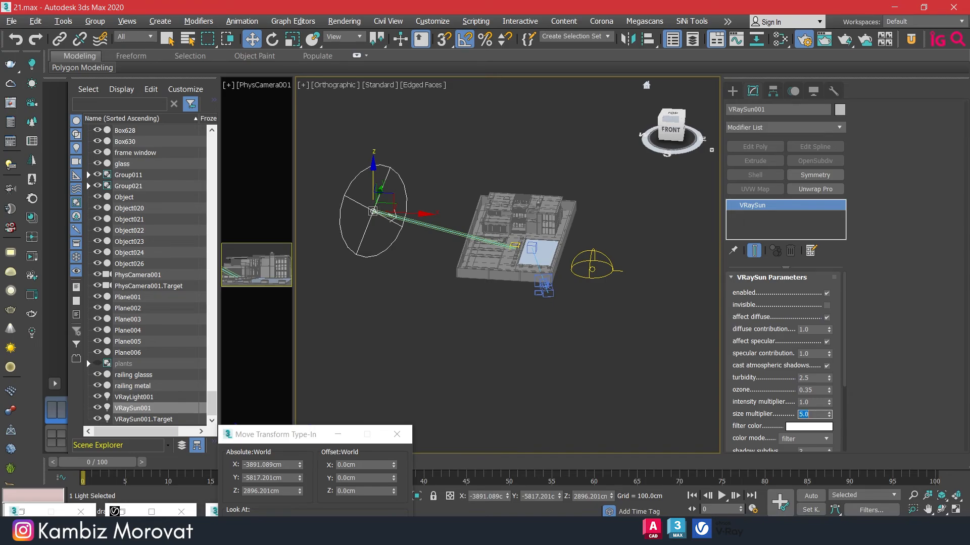
pyautogui.moveTo(747, 408); pyautogui.dragTo(769, 325)
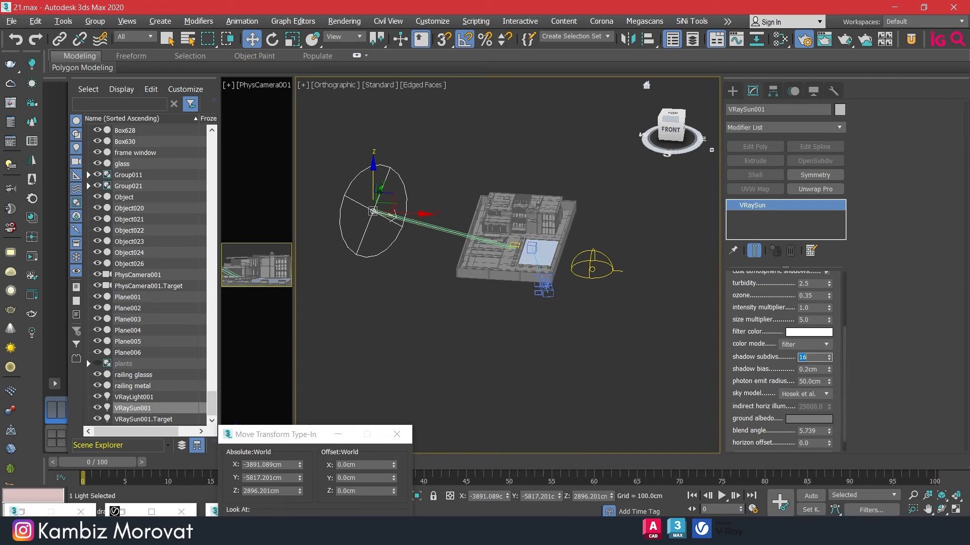
# Set the VRaySun's photon emit radius to 500 cm, then enlarge it to 1000 cm
pyautogui.moveTo(755, 357)
pyautogui.mouseDown()
pyautogui.moveTo(753, 338)
pyautogui.moveTo(758, 365)
pyautogui.mouseUp()
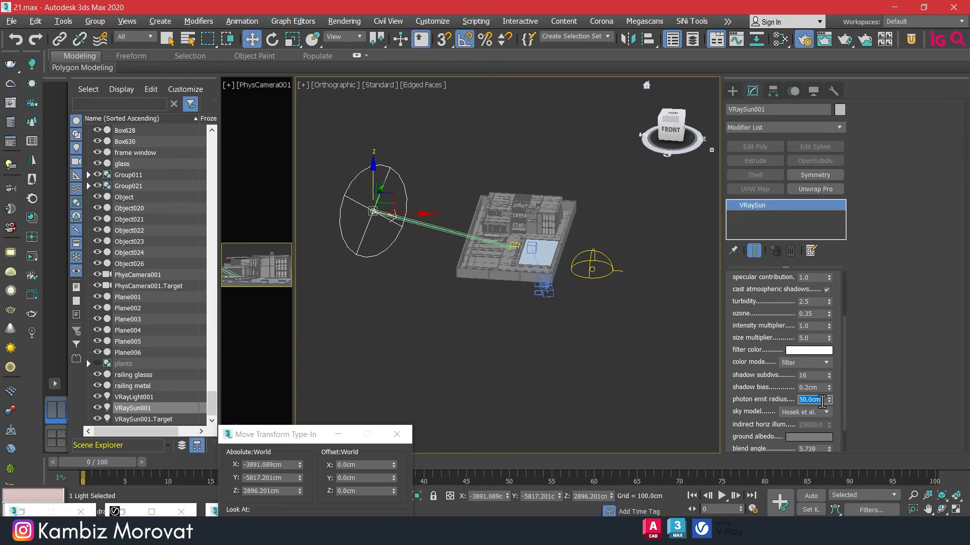
pyautogui.write('500')
pyautogui.press('Return')
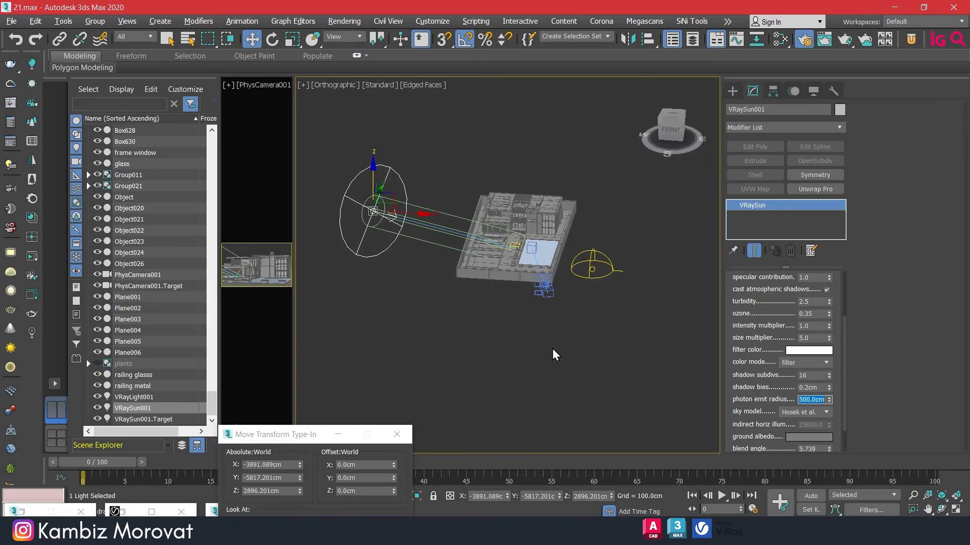
pyautogui.write('1000')
pyautogui.press('Return')
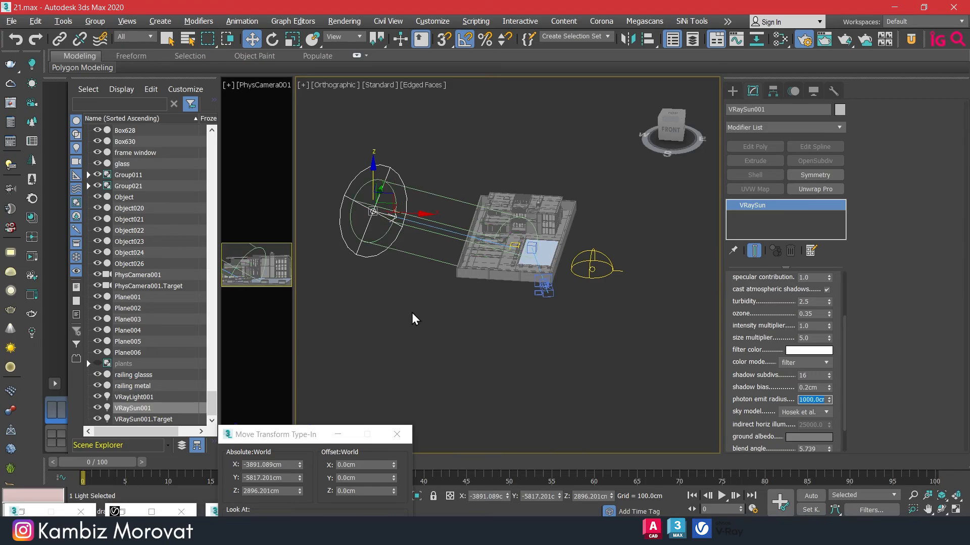
# Switch the main viewport to Perspective, bring back the V-Ray frame buffer and start the interactive render
pyautogui.keyDown('alt'); pyautogui.moveTo(425, 233); pyautogui.dragTo(518, 327, button='middle'); pyautogui.keyUp('alt')
pyautogui.scroll(3, 519, 301)
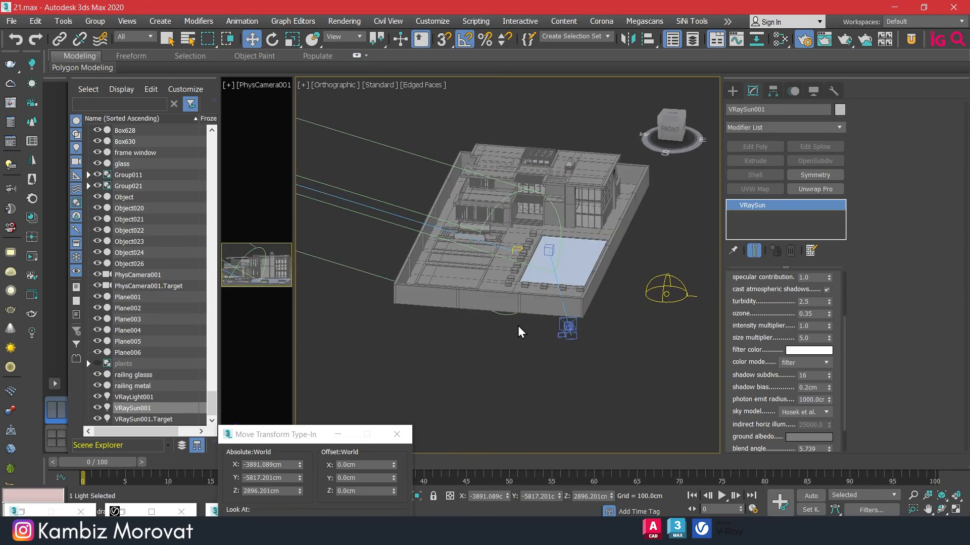
pyautogui.press('p')
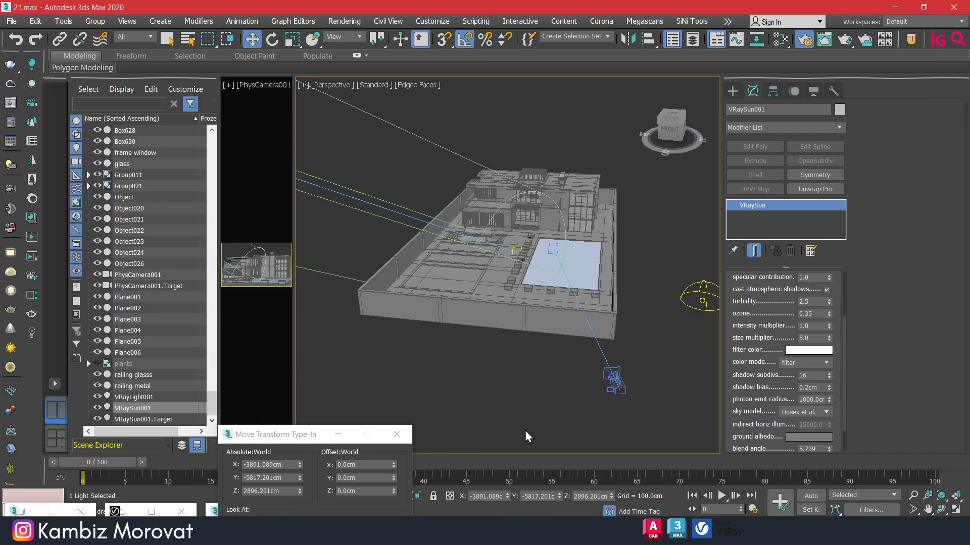
pyautogui.rightClick(483, 305)
pyautogui.click(511, 475)
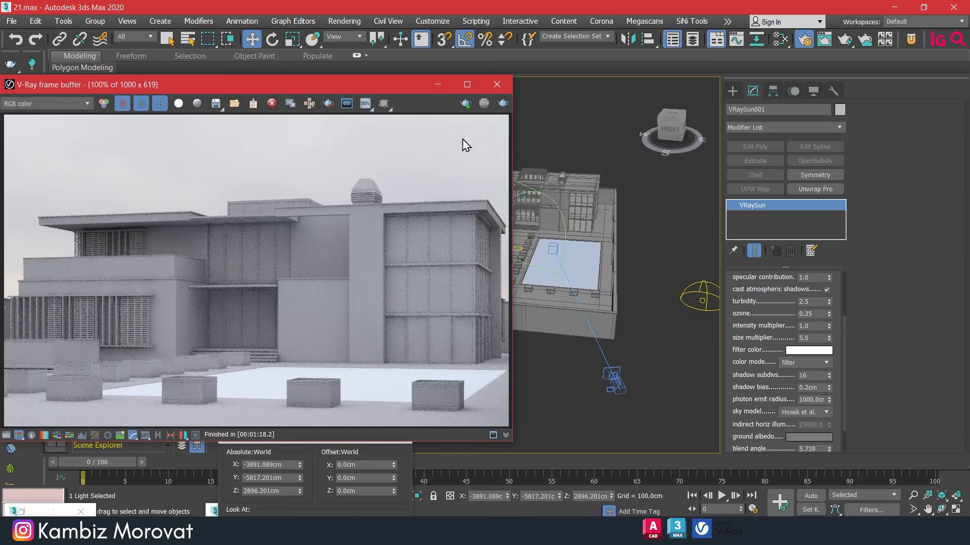
pyautogui.click(465, 107)
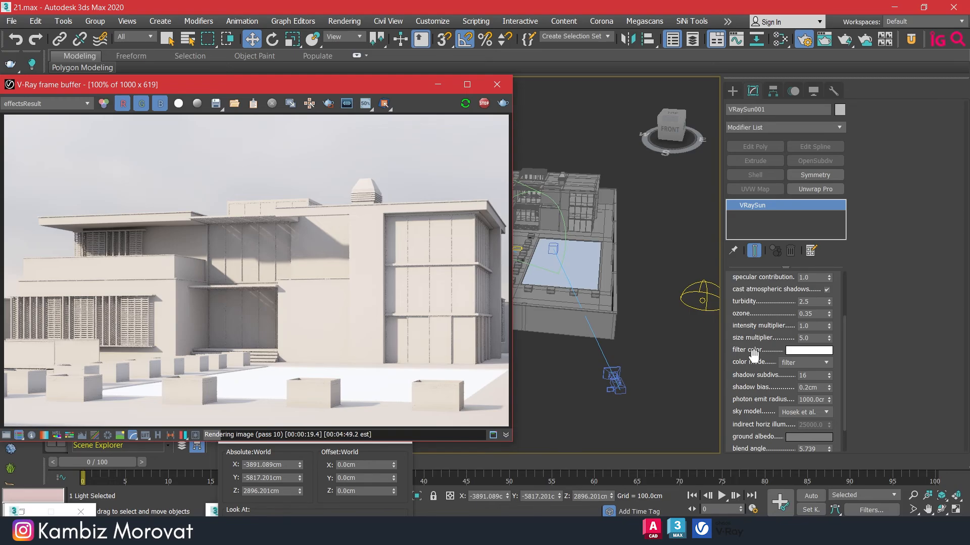
# Change the VRaySun's color mode to override
pyautogui.moveTo(753, 355); pyautogui.dragTo(754, 316)
pyautogui.click(795, 327)
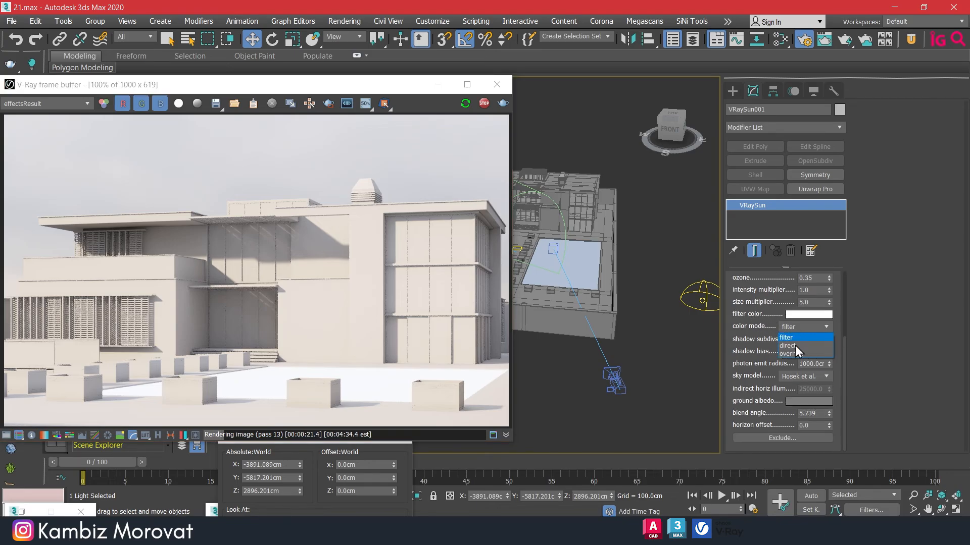
pyautogui.click(794, 356)
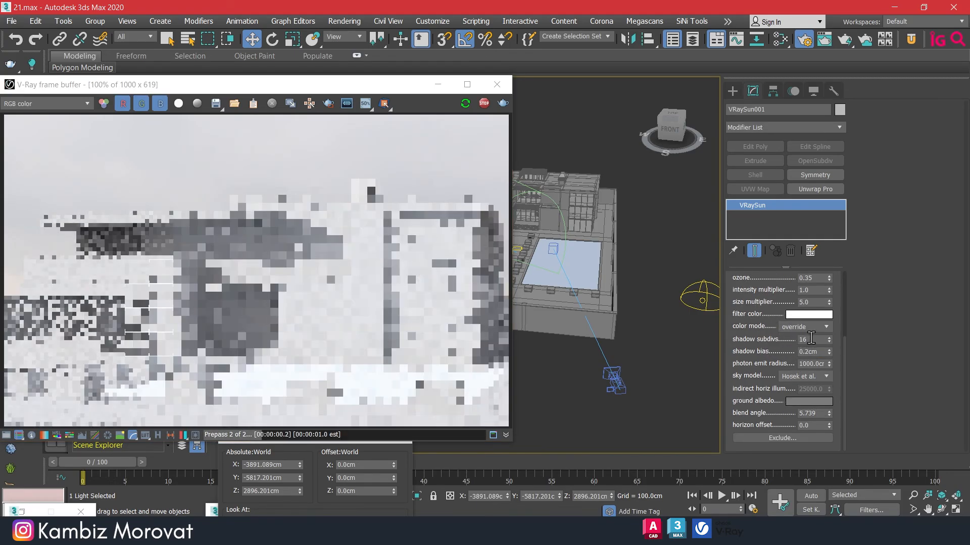
# Set the VRaySun's filter color to a warm off-white with hue 16, saturation 14 and value 240
pyautogui.click(809, 315)
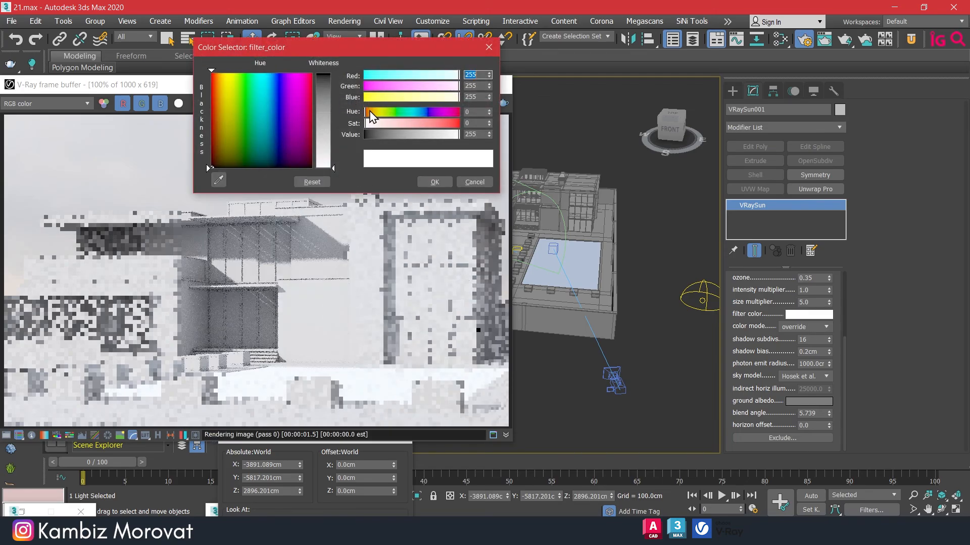
pyautogui.moveTo(370, 117); pyautogui.dragTo(370, 117)
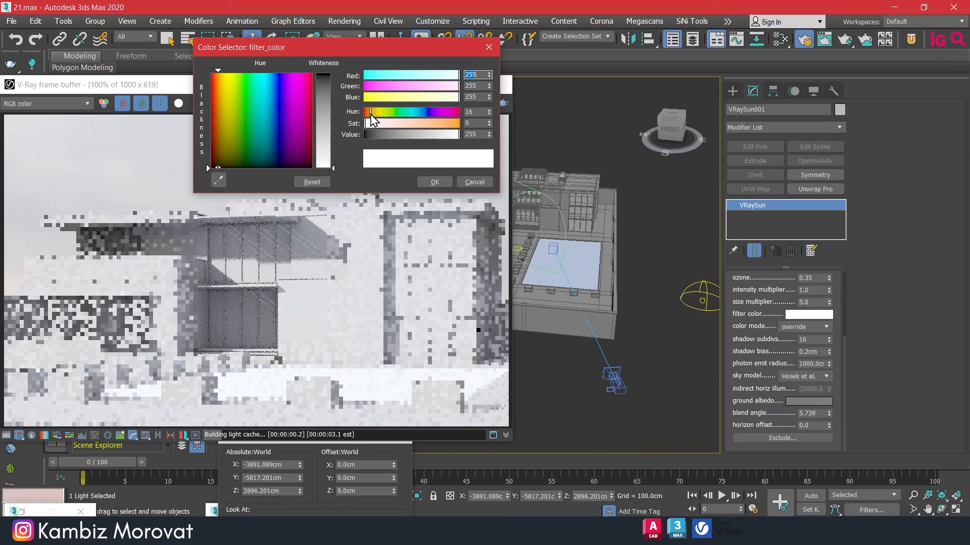
pyautogui.doubleClick(474, 135)
pyautogui.write('240')
pyautogui.press('Return')
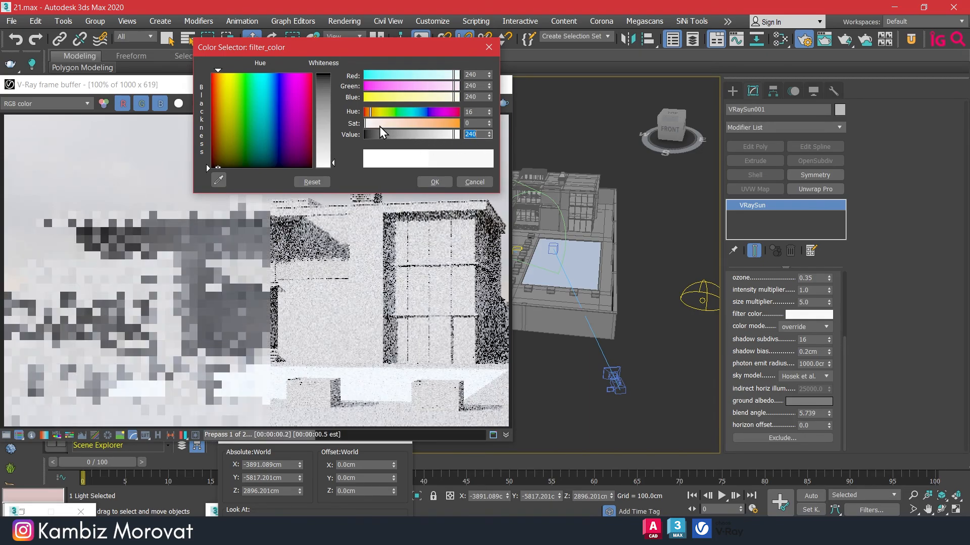
pyautogui.doubleClick(477, 122)
pyautogui.write('1')
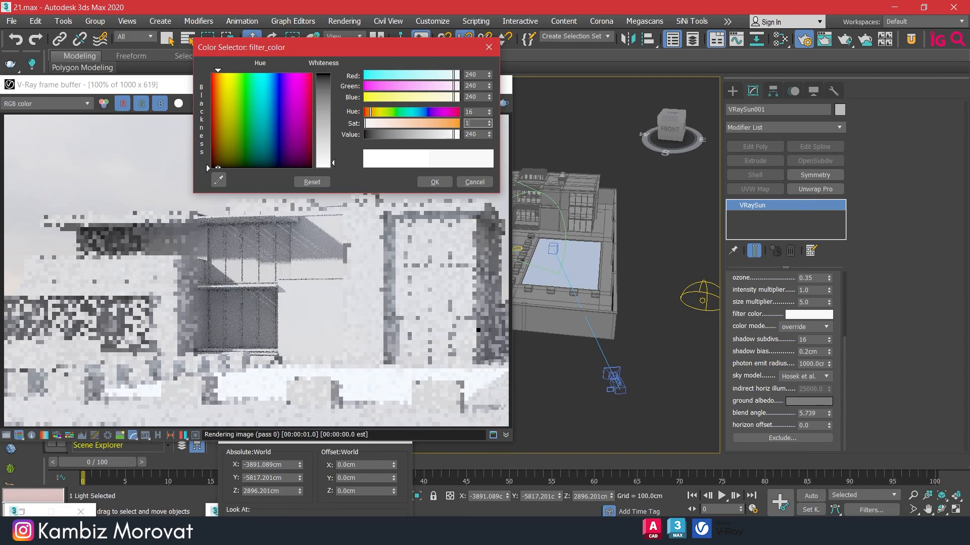
pyautogui.write('4')
pyautogui.press('Return')
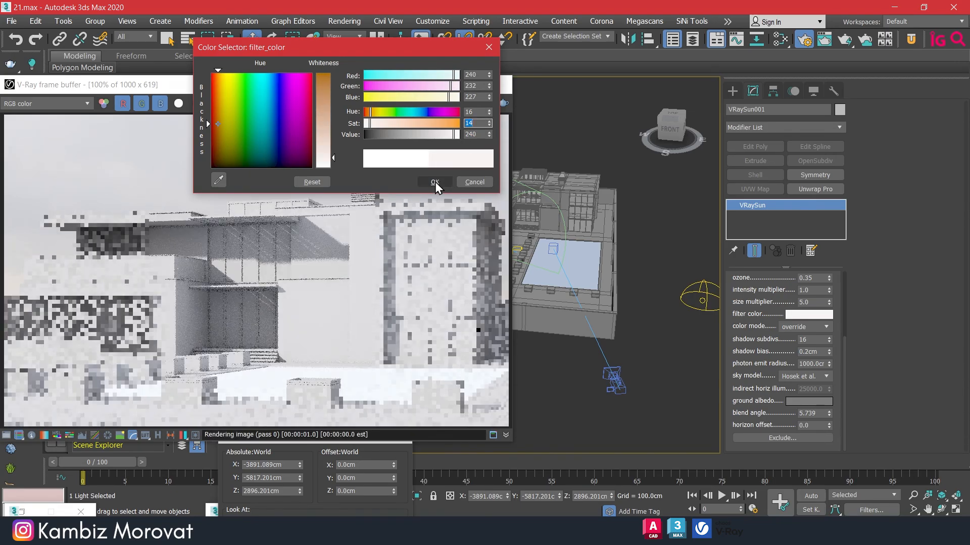
pyautogui.click(435, 182)
# Test VRaySun intensity multipliers of 0.5 and 3, and settle on 0.3
pyautogui.scroll(3, 808, 328)
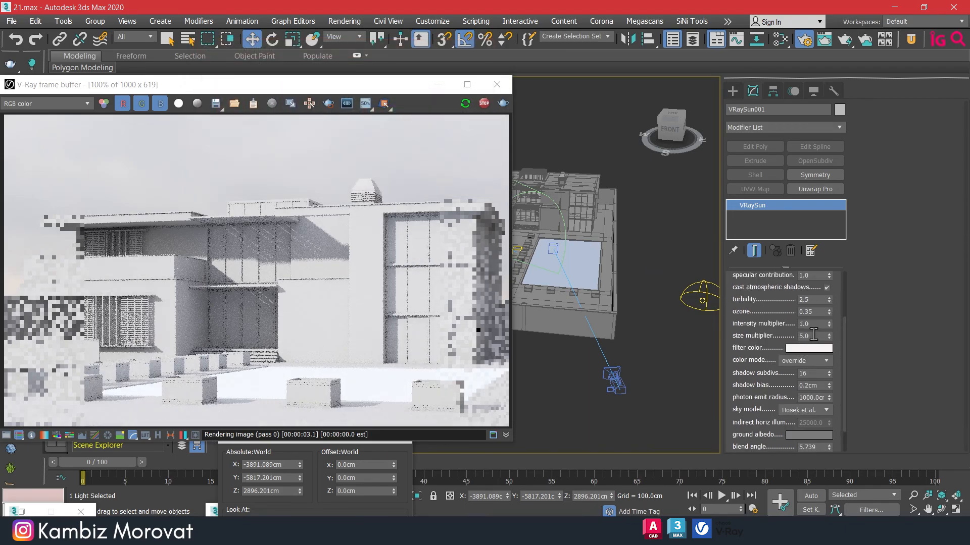
pyautogui.doubleClick(808, 324)
pyautogui.write('0.5')
pyautogui.press('Return')
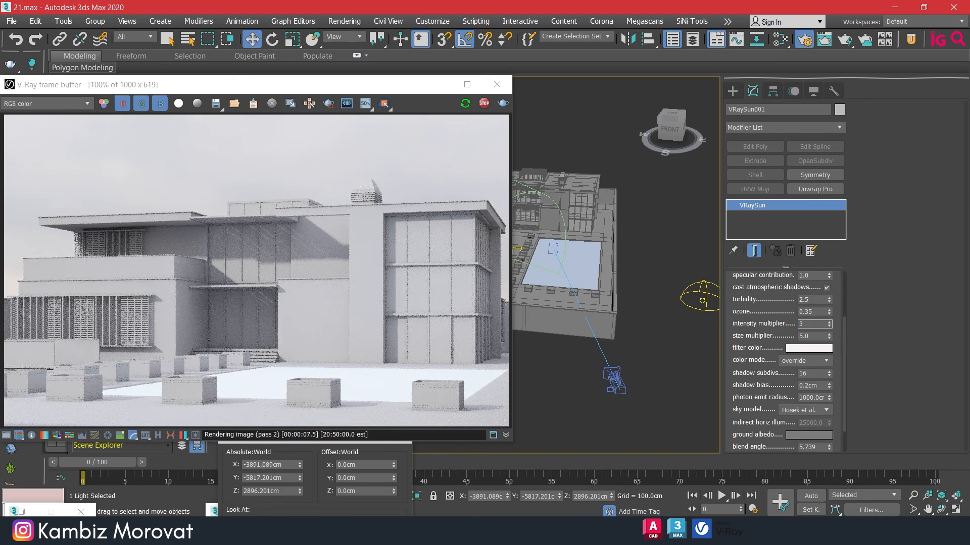
pyautogui.press('Return')
pyautogui.write('.3')
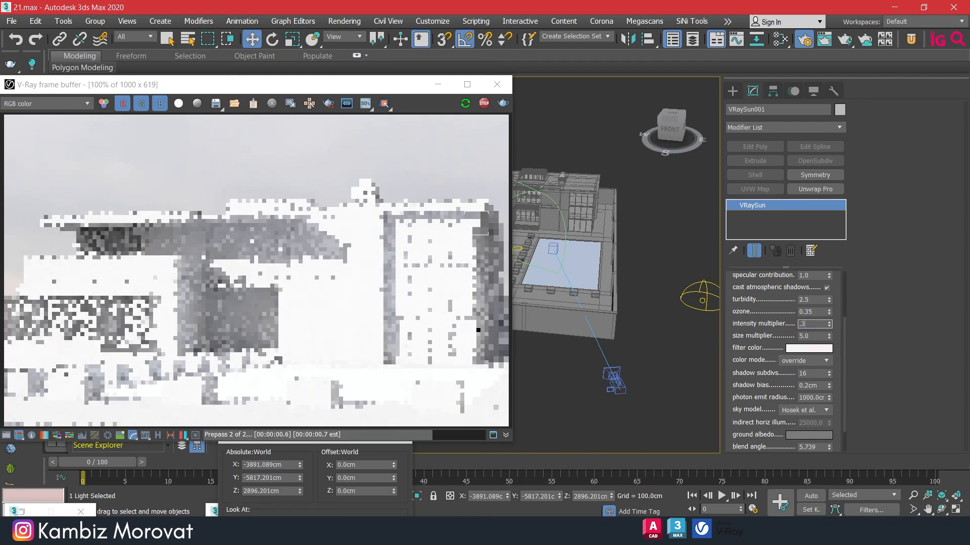
pyautogui.press('Return')
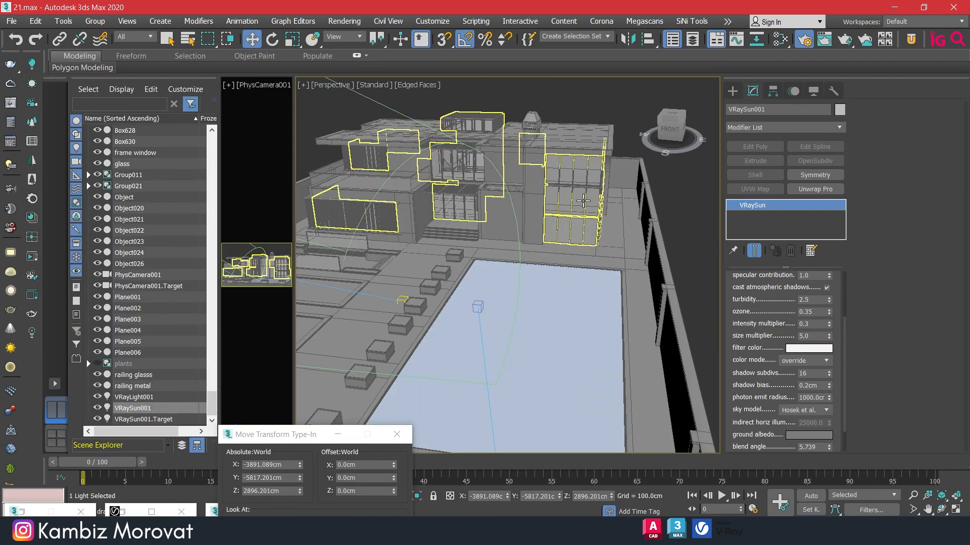
# Select the villa's glass object and create a new VRayMtl in the Slate Material Editor, showing its parameters
pyautogui.click(583, 201)
pyautogui.keyDown('alt'); pyautogui.moveTo(606, 230); pyautogui.dragTo(584, 217, button='middle'); pyautogui.keyUp('alt')
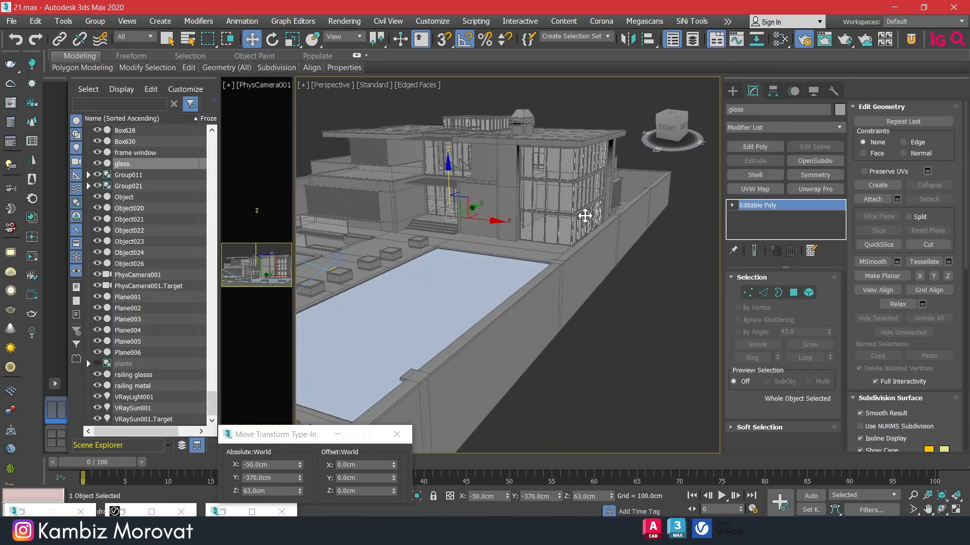
pyautogui.scroll(3, 548, 193)
pyautogui.press('m')
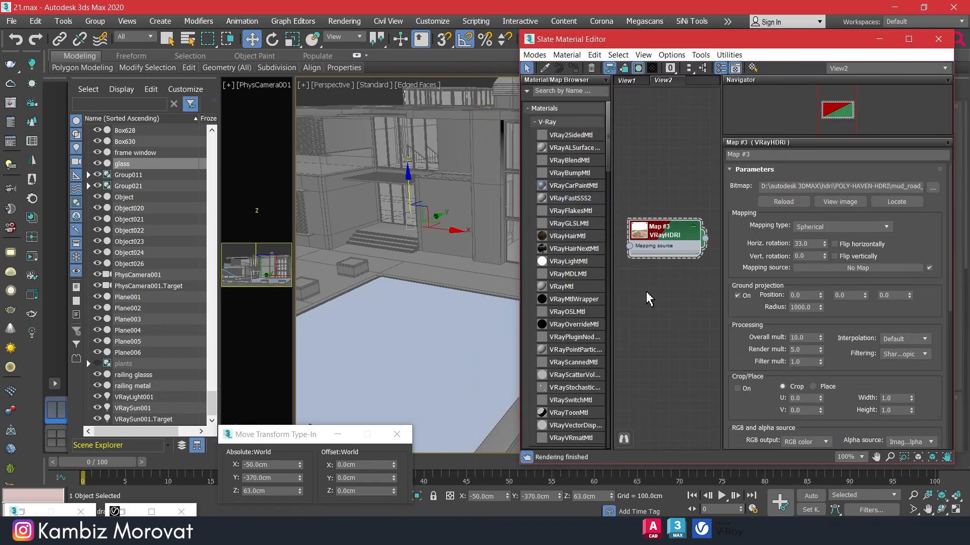
pyautogui.moveTo(569, 292); pyautogui.dragTo(677, 321)
pyautogui.moveTo(675, 314); pyautogui.dragTo(670, 204, button='middle')
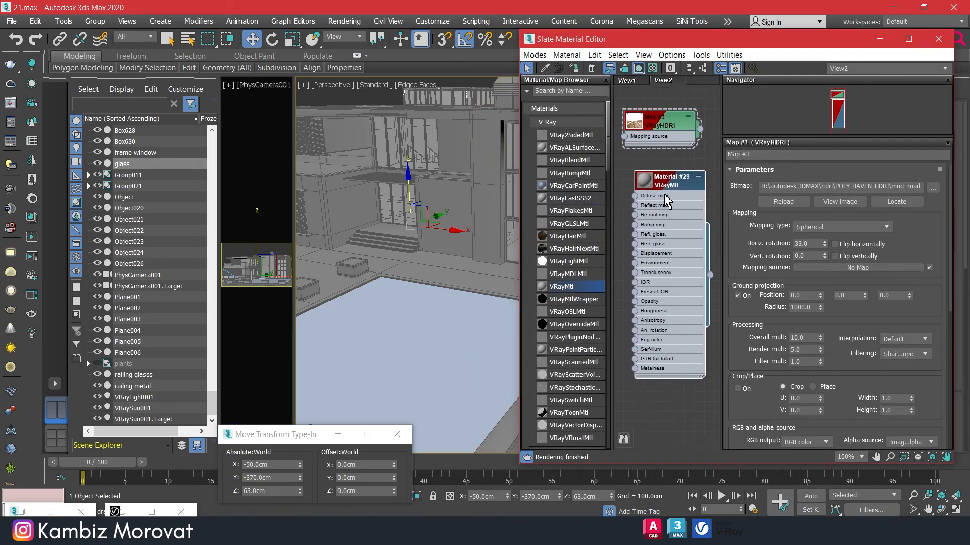
pyautogui.doubleClick(663, 182)
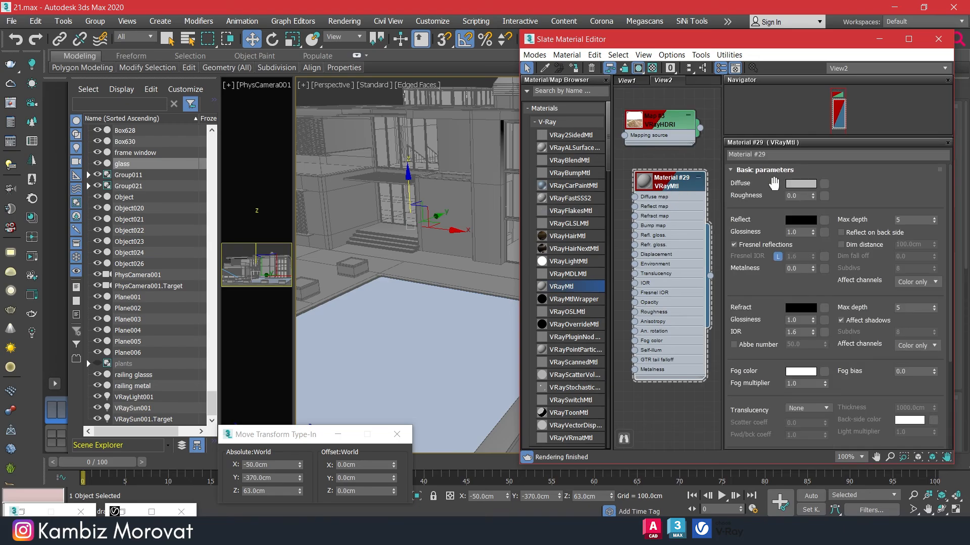
# Give the new VRayMtl a pure black diffuse color and a pure white reflection color
pyautogui.click(791, 184)
pyautogui.moveTo(327, 127); pyautogui.dragTo(327, 75)
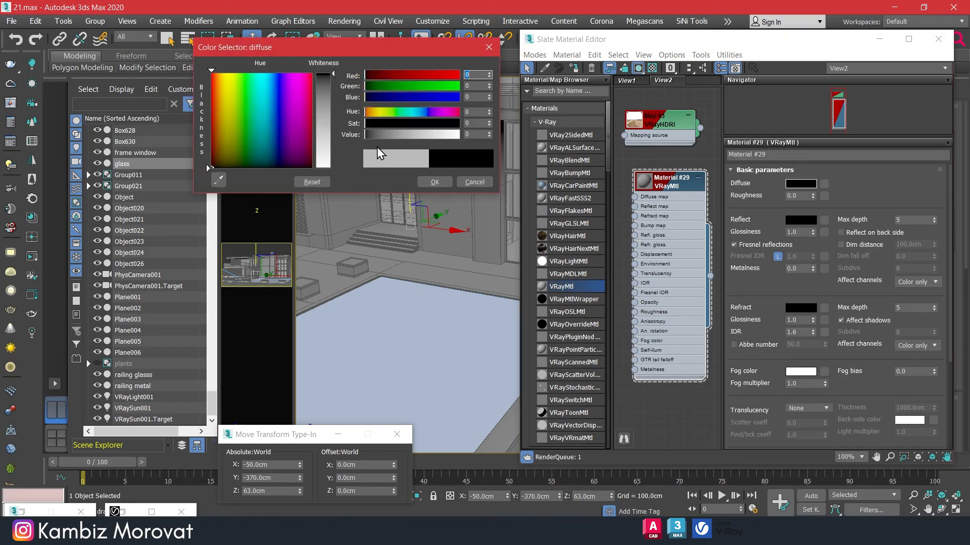
pyautogui.click(435, 182)
pyautogui.click(801, 222)
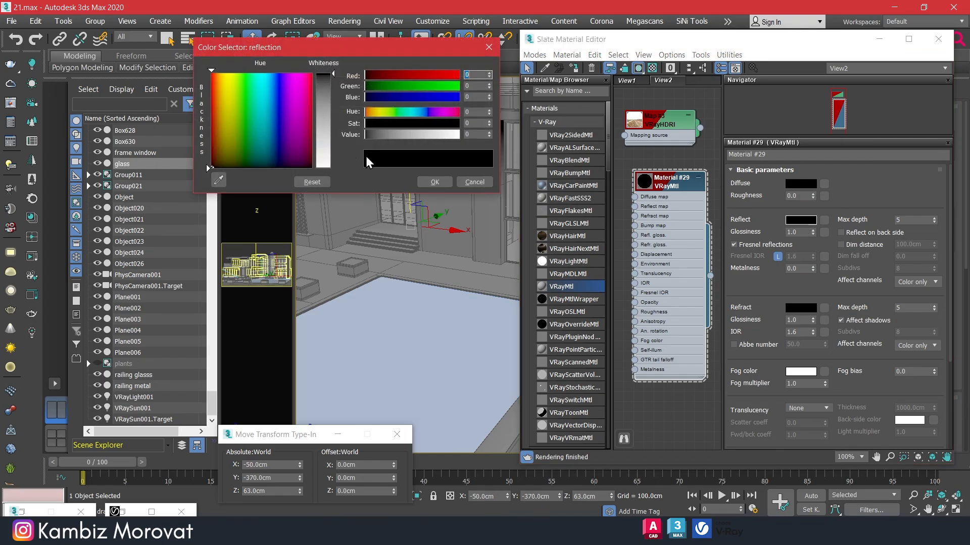
pyautogui.moveTo(333, 150); pyautogui.dragTo(333, 168)
pyautogui.click(435, 182)
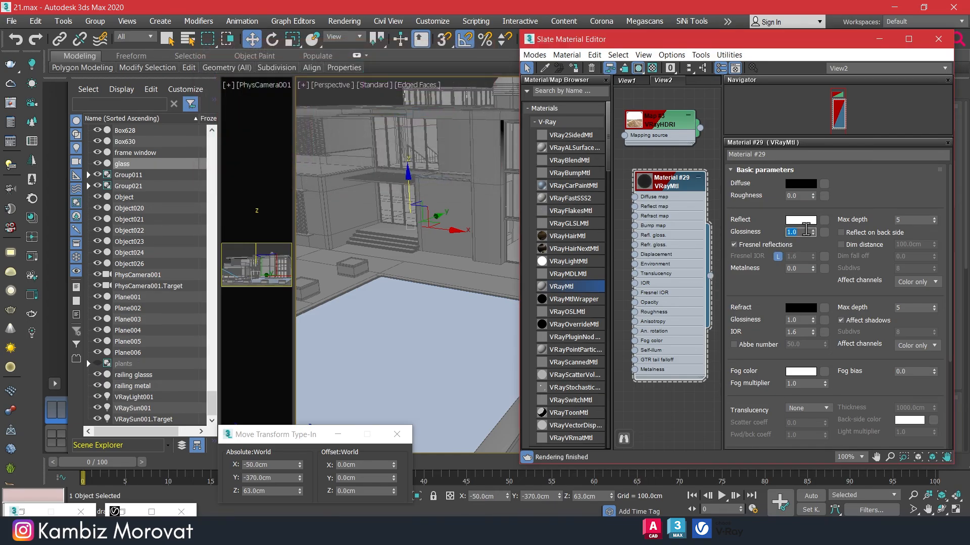
# Set the reflection glossiness to 0.99, unlock the Fresnel IOR and set it to 1.33
pyautogui.write('.99')
pyautogui.press('Return')
pyautogui.click(778, 258)
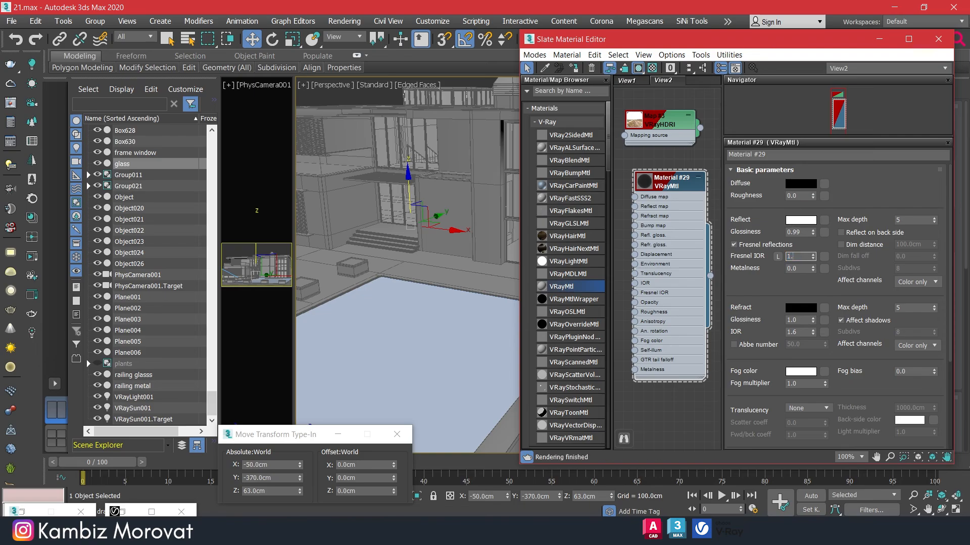
pyautogui.write('33')
pyautogui.press('Return')
# Make the refraction color pure white, with a refraction glossiness of 0.99 and an IOR of 1.33
pyautogui.click(795, 309)
pyautogui.moveTo(319, 132); pyautogui.dragTo(326, 171)
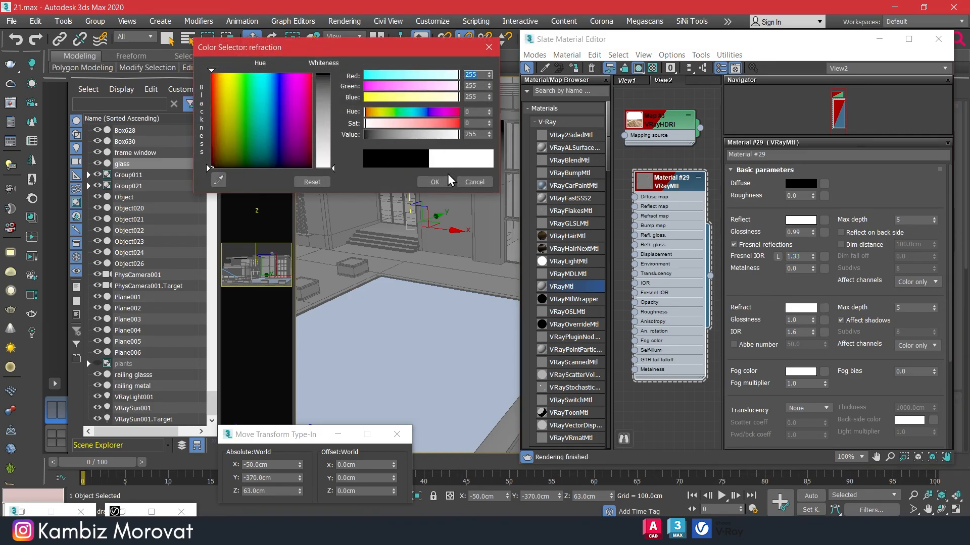
pyautogui.click(445, 182)
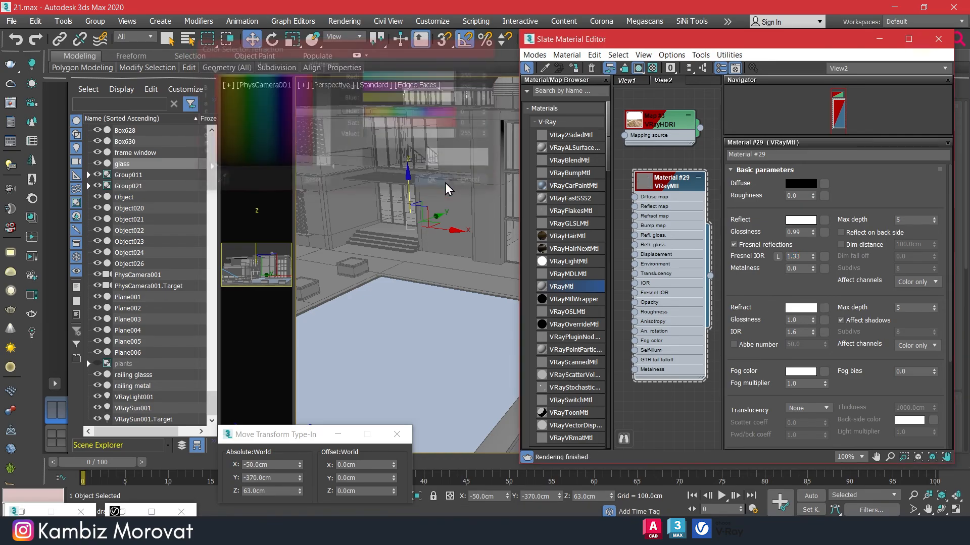
pyautogui.click(802, 320)
pyautogui.write('.')
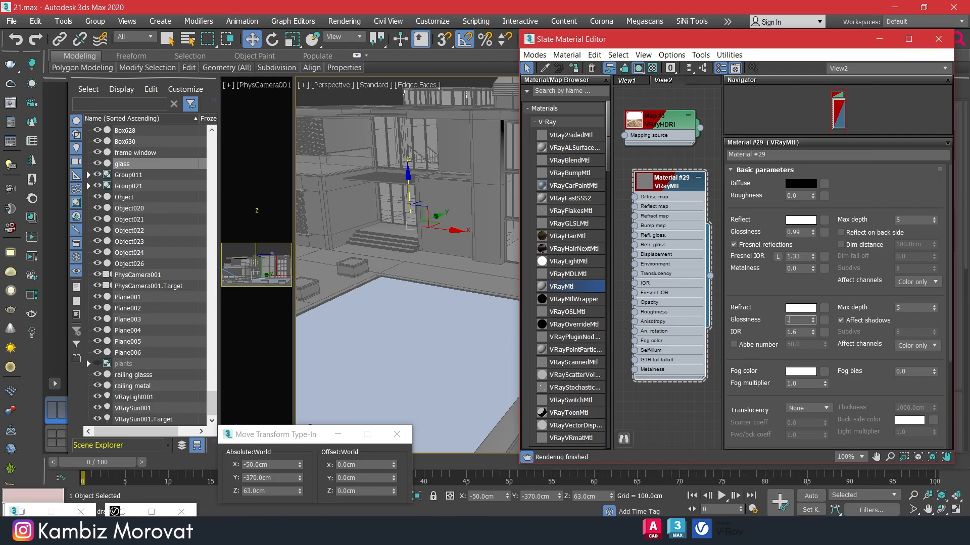
pyautogui.write('99')
pyautogui.press('Return')
pyautogui.click(804, 333)
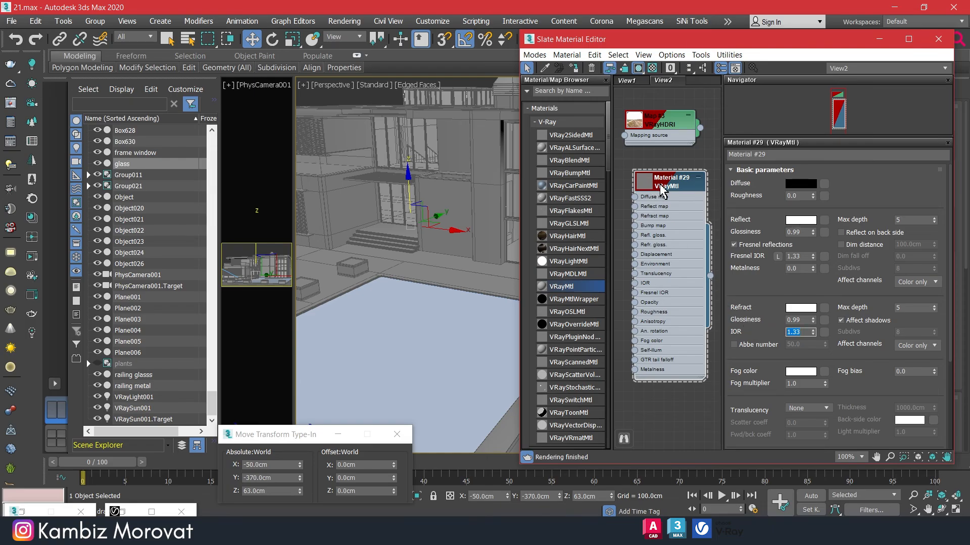
# Show a background in the material's preview and rename the material to glass
pyautogui.click(651, 68)
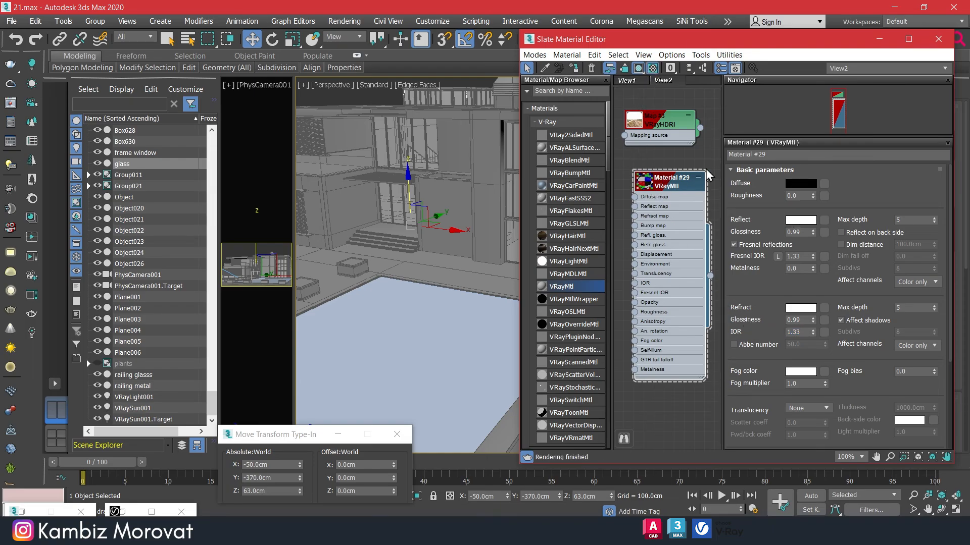
pyautogui.click(780, 157)
pyautogui.write('glass')
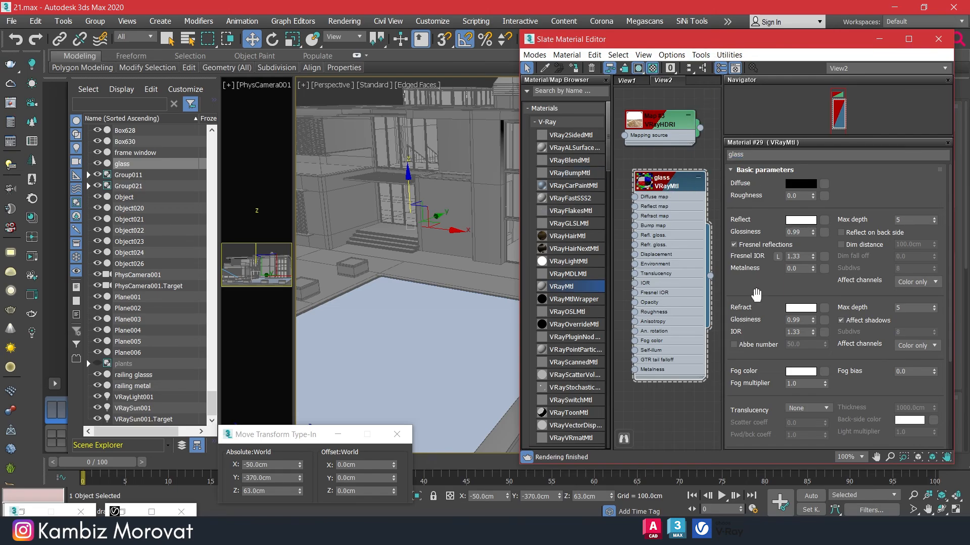
pyautogui.moveTo(757, 322)
pyautogui.mouseDown()
pyautogui.moveTo(747, 148)
pyautogui.moveTo(760, 308)
pyautogui.mouseUp()
# Move the material editor clear of the villa and assign the glass material to the selected glass object
pyautogui.moveTo(741, 31); pyautogui.dragTo(705, 344)
pyautogui.scroll(3, 557, 182)
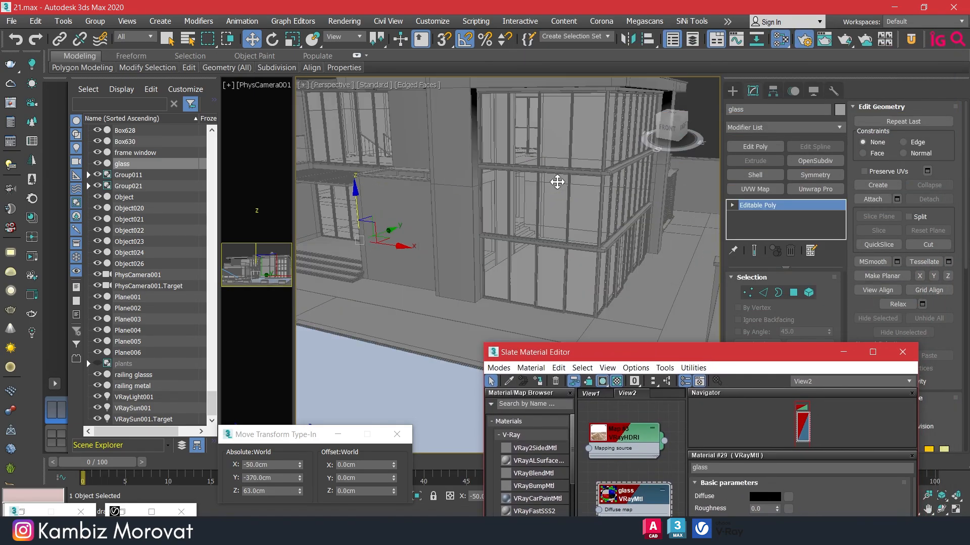
pyautogui.scroll(-3, 547, 204)
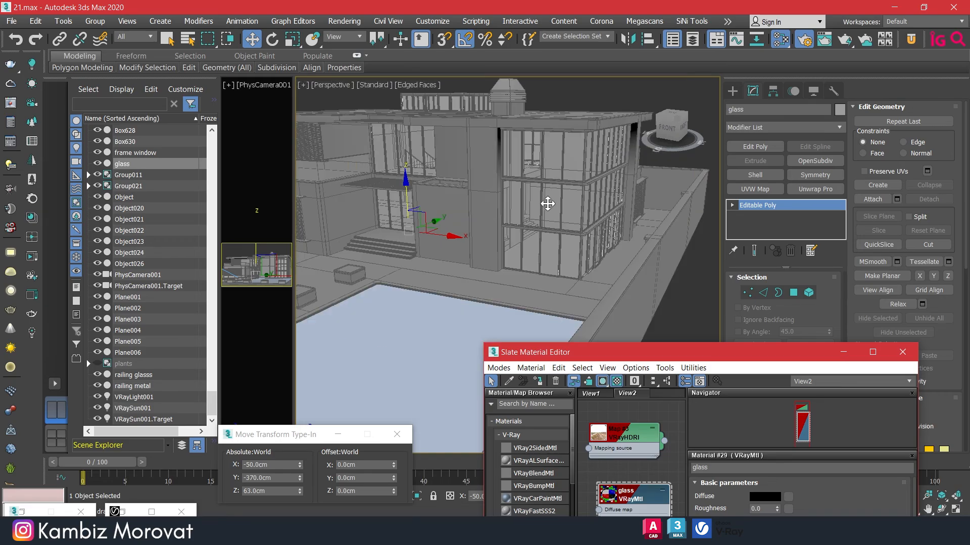
pyautogui.moveTo(406, 183); pyautogui.dragTo(427, 82)
pyautogui.rightClick(428, 82)
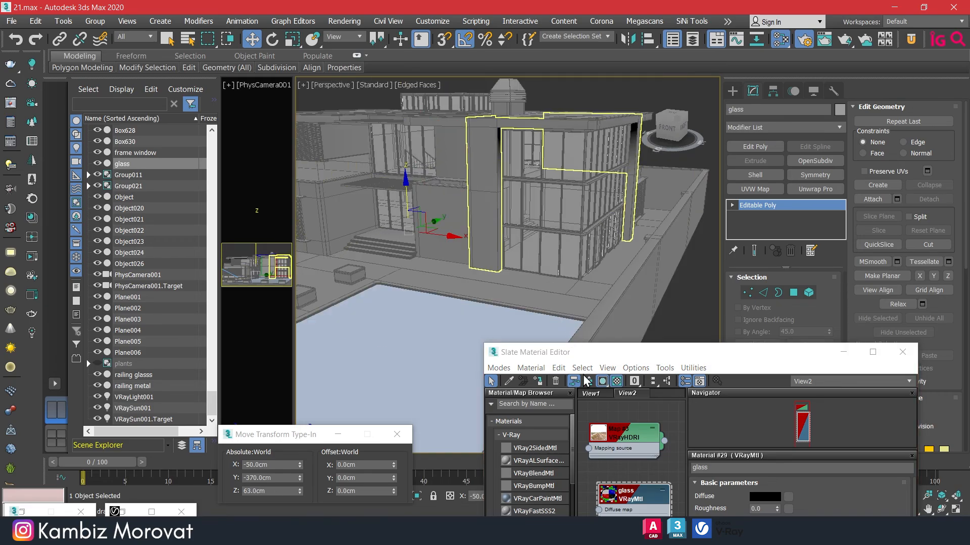
pyautogui.click(538, 381)
# Select Box608 and Box610 in the front yard and assign the glass material to them
pyautogui.moveTo(433, 204); pyautogui.dragTo(454, 222, button='middle')
pyautogui.click(357, 304)
pyautogui.click(357, 304)
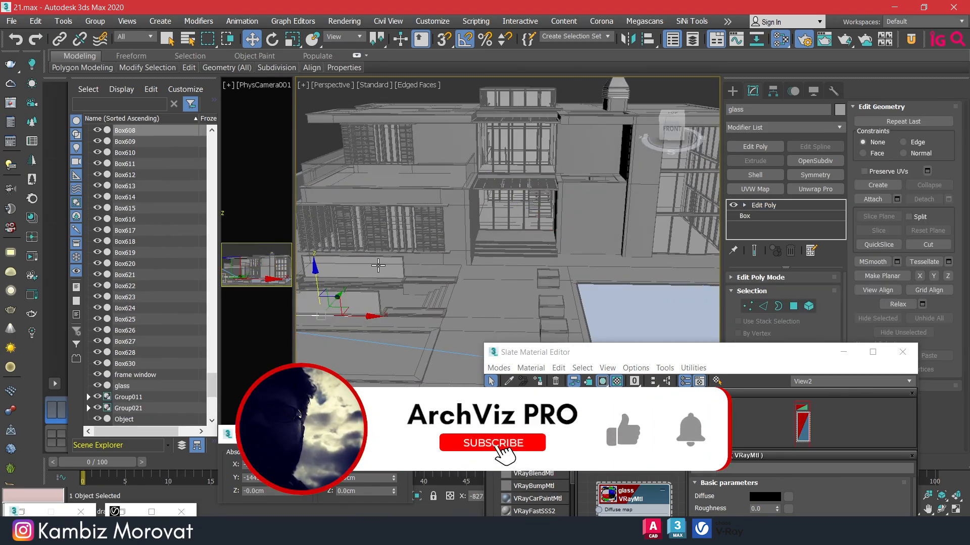
pyautogui.keyDown('ctrl'); pyautogui.click(378, 268); pyautogui.keyUp('ctrl')
pyautogui.press('q')
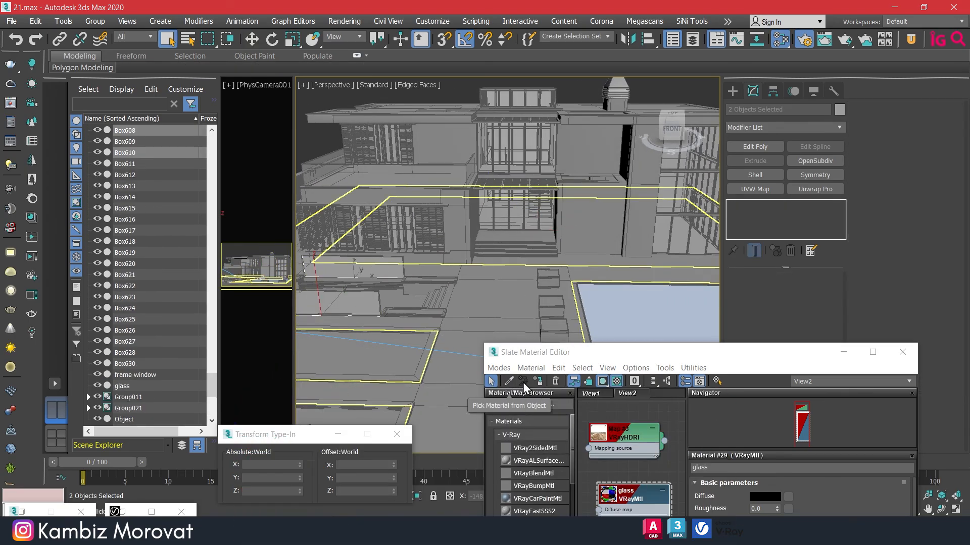
pyautogui.click(537, 380)
# Select the door pane Box268 on the villa's left side
pyautogui.moveTo(371, 261); pyautogui.dragTo(571, 252, button='middle')
pyautogui.scroll(-3, 485, 246)
pyautogui.moveTo(336, 242); pyautogui.dragTo(437, 234, button='middle')
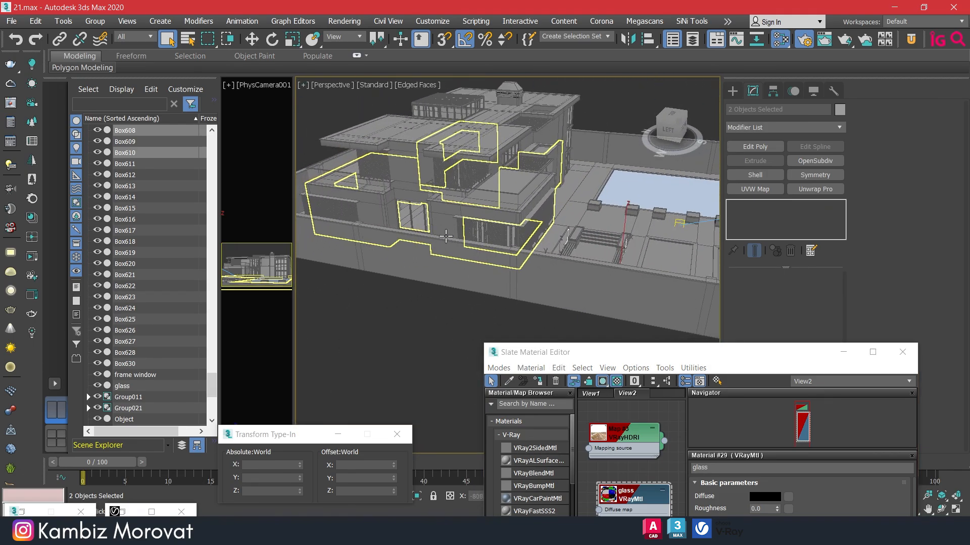
pyautogui.scroll(-2, 438, 233)
pyautogui.click(418, 227)
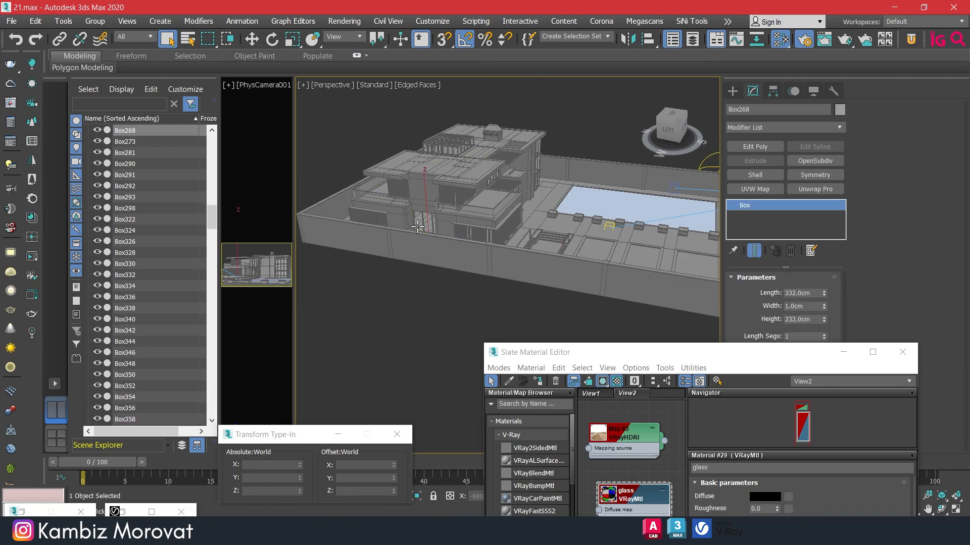
pyautogui.scroll(2, 454, 283)
pyautogui.scroll(4, 443, 230)
# Try moving the selected door pane upward and undo the move
pyautogui.press('w')
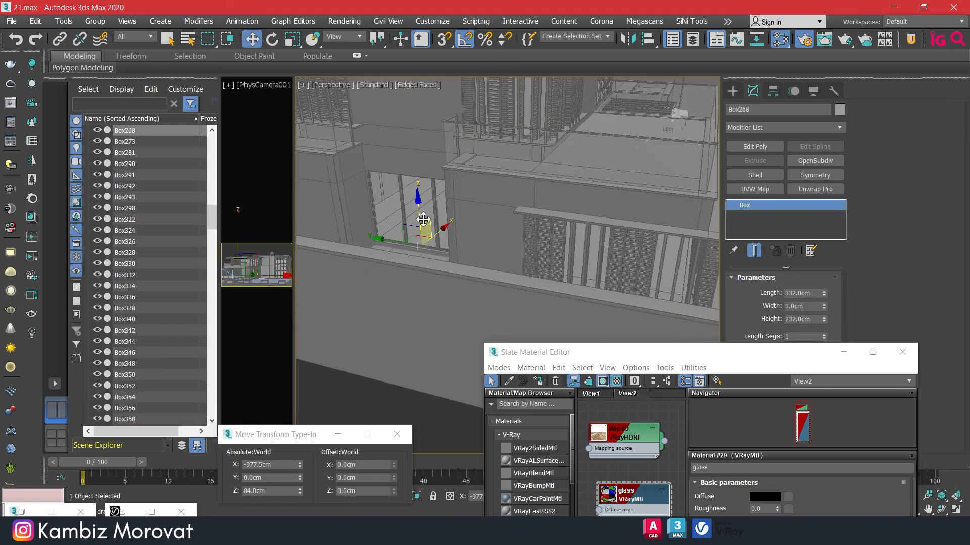
pyautogui.moveTo(420, 215); pyautogui.dragTo(424, 78)
pyautogui.hotkey('ctrl', 'z')
# Add the glass object to the door pane selection, isolate both, and select the glass object on its own
pyautogui.scroll(-4, 459, 169)
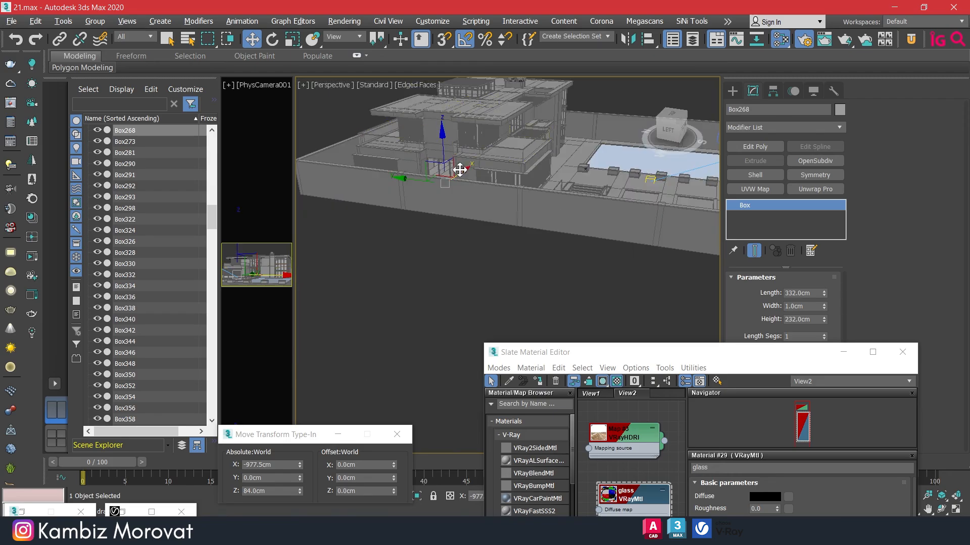
pyautogui.keyDown('alt'); pyautogui.moveTo(459, 169); pyautogui.dragTo(447, 168, button='middle'); pyautogui.keyUp('alt')
pyautogui.scroll(4, 447, 168)
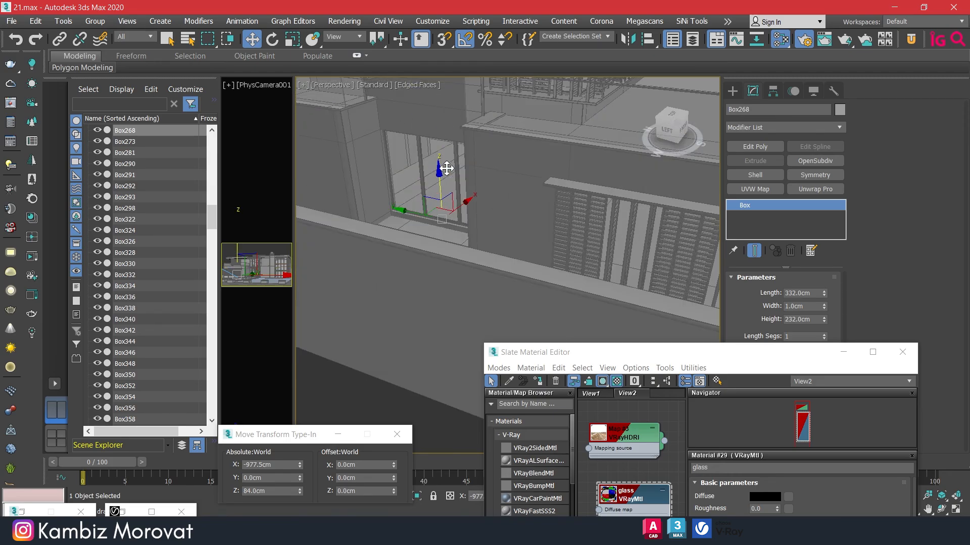
pyautogui.keyDown('ctrl'); pyautogui.click(621, 238); pyautogui.keyUp('ctrl')
pyautogui.hotkey('alt', 'q')
pyautogui.click(508, 287)
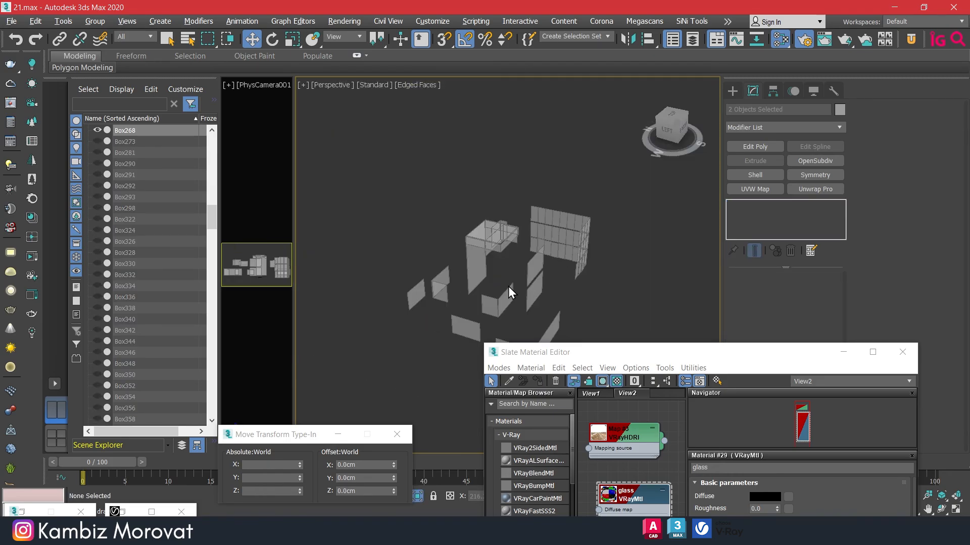
pyautogui.click(513, 302)
pyautogui.moveTo(513, 302); pyautogui.dragTo(523, 208, button='middle')
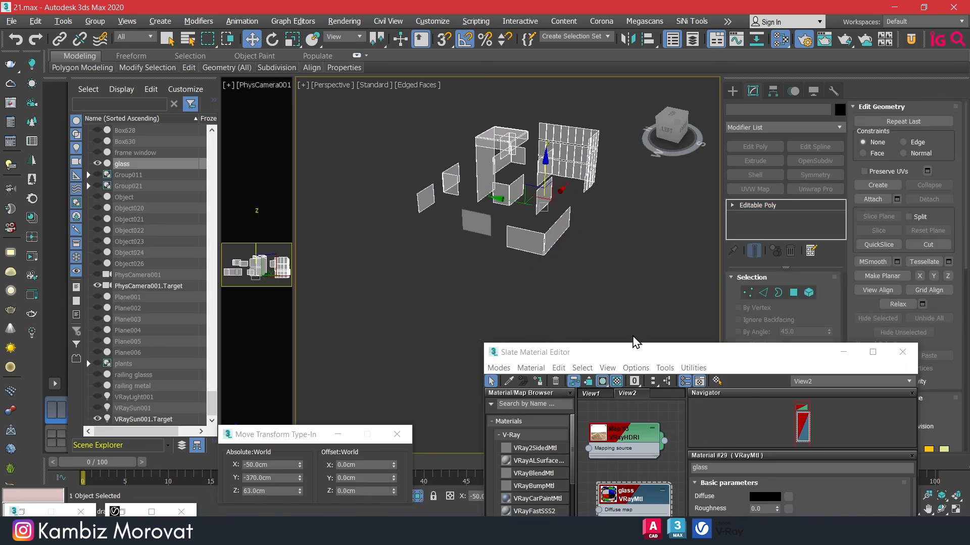
# Attach the isolated door pane to the glass object and unhide all objects in the scene
pyautogui.moveTo(633, 353); pyautogui.dragTo(428, 345)
pyautogui.click(873, 199)
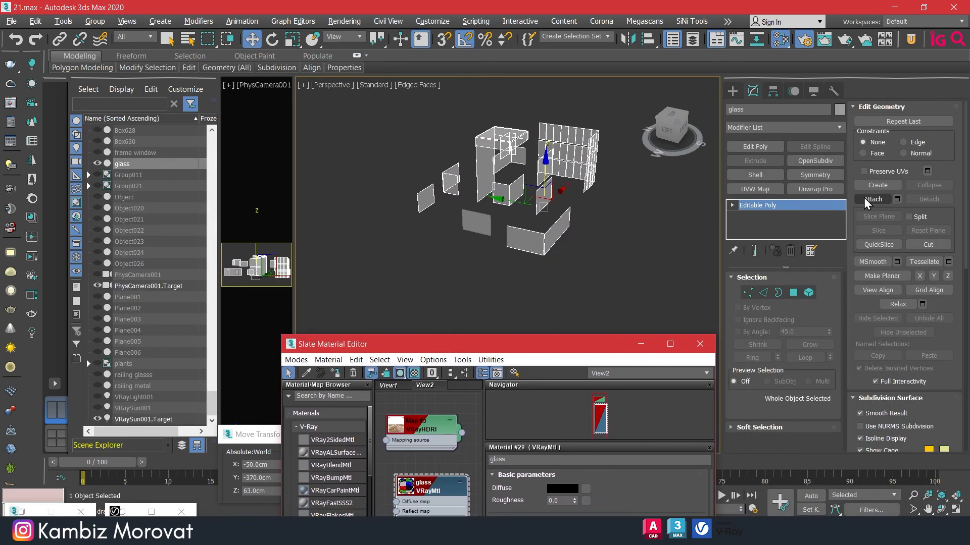
pyautogui.click(483, 229)
pyautogui.click(884, 198)
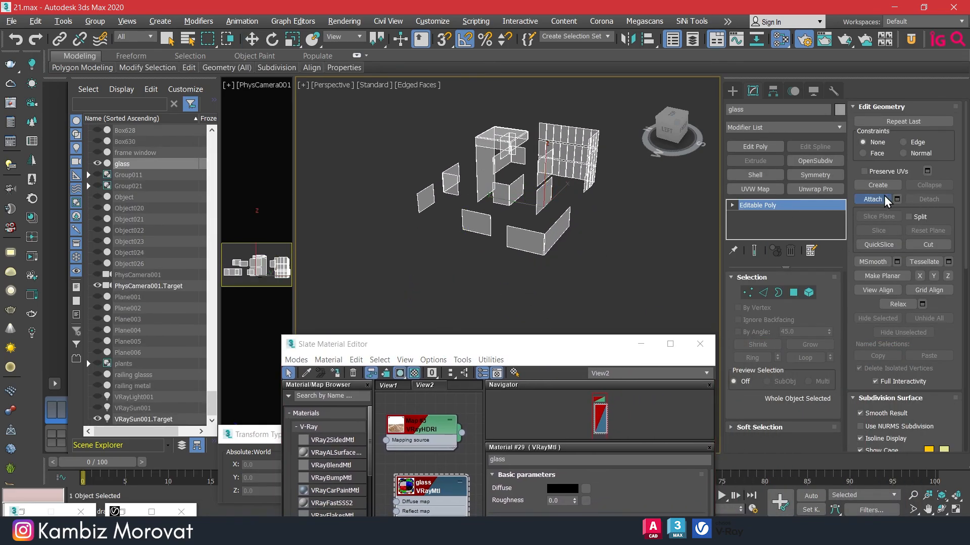
pyautogui.rightClick(542, 221)
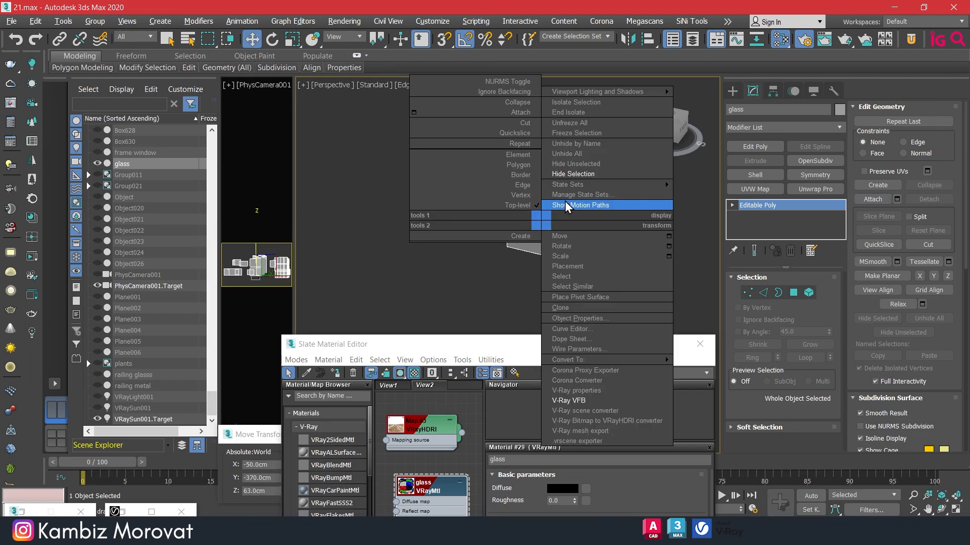
pyautogui.click(571, 154)
# Select the plants group and hide it
pyautogui.click(576, 222)
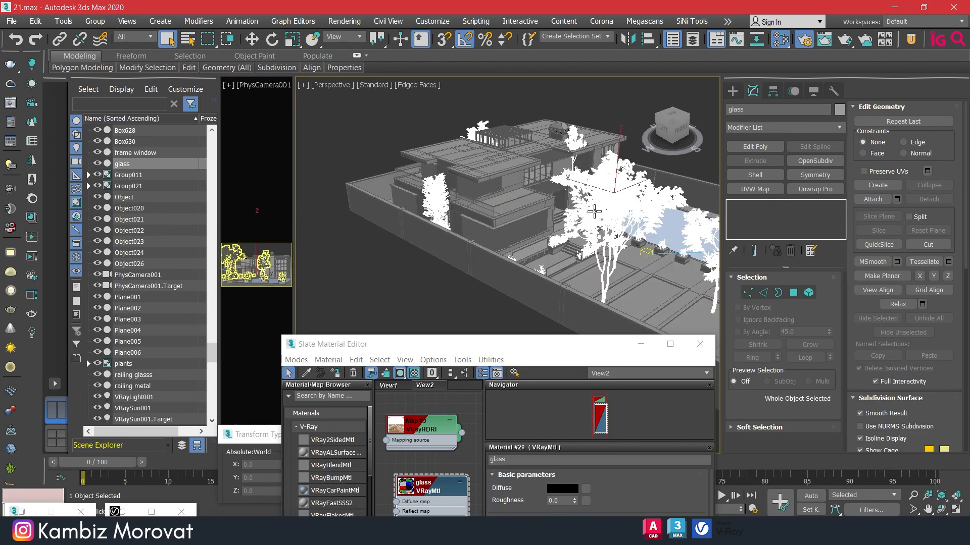
pyautogui.rightClick(595, 207)
pyautogui.click(618, 161)
# Select the glass object and attach the two front-yard glass panels, Box608 and Box610, to it
pyautogui.keyDown('alt'); pyautogui.moveTo(606, 207); pyautogui.dragTo(525, 214, button='middle'); pyautogui.keyUp('alt')
pyautogui.click(385, 283)
pyautogui.keyDown('alt'); pyautogui.moveTo(385, 283); pyautogui.dragTo(508, 292, button='middle'); pyautogui.keyUp('alt')
pyautogui.click(413, 218)
pyautogui.moveTo(450, 285); pyautogui.dragTo(508, 261, button='middle')
pyautogui.scroll(2, 449, 280)
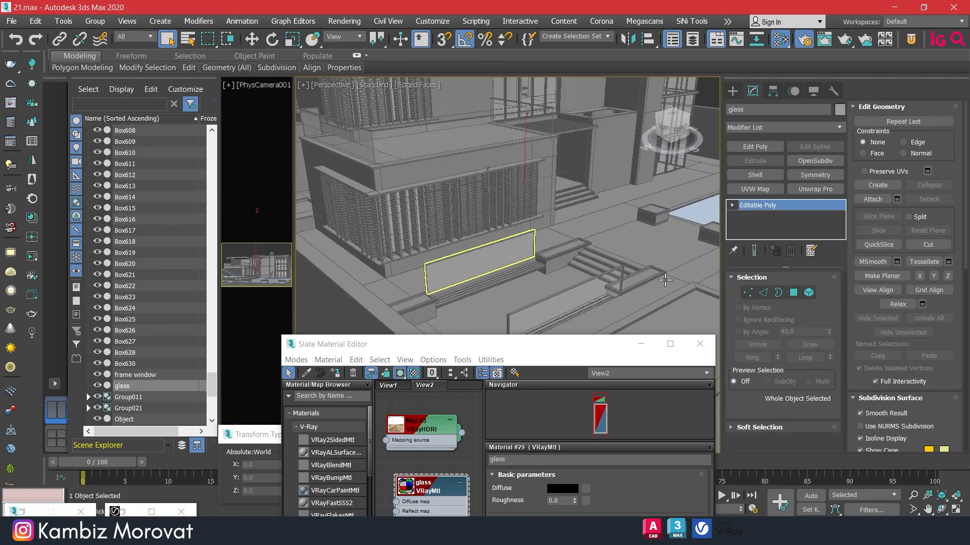
pyautogui.click(876, 201)
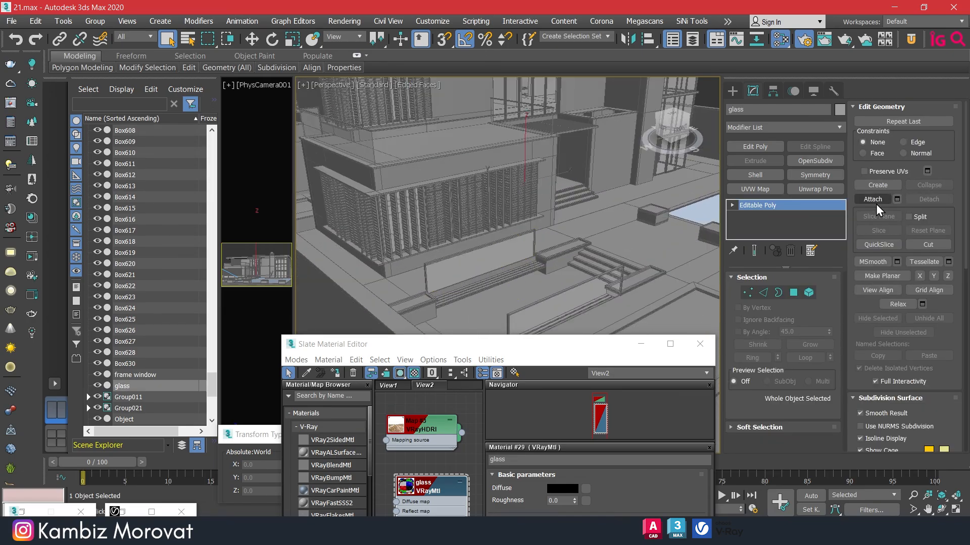
pyautogui.click(598, 298)
pyautogui.click(471, 263)
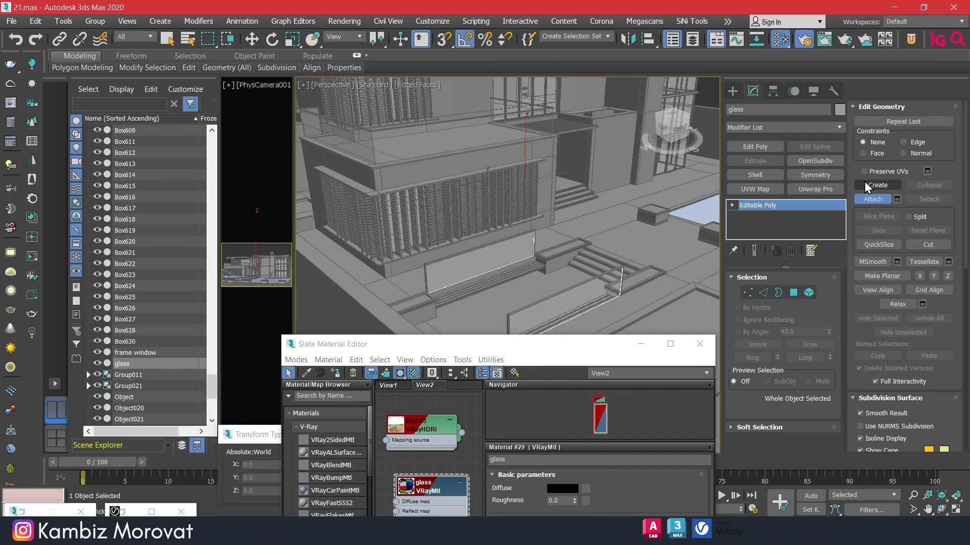
pyautogui.click(872, 199)
# Select the railing glass object together with the glass object and isolate both
pyautogui.scroll(-3, 556, 194)
pyautogui.keyDown('alt'); pyautogui.moveTo(651, 227); pyautogui.dragTo(519, 211, button='middle'); pyautogui.keyUp('alt')
pyautogui.press('q')
pyautogui.click(442, 206)
pyautogui.scroll(-3, 519, 210)
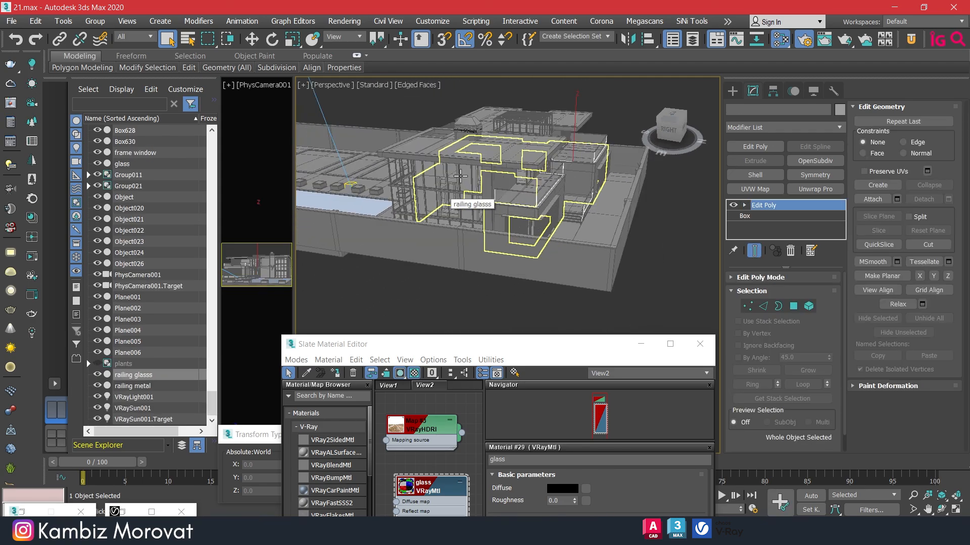
pyautogui.keyDown('ctrl'); pyautogui.click(451, 173); pyautogui.keyUp('ctrl')
pyautogui.hotkey('alt', 'q')
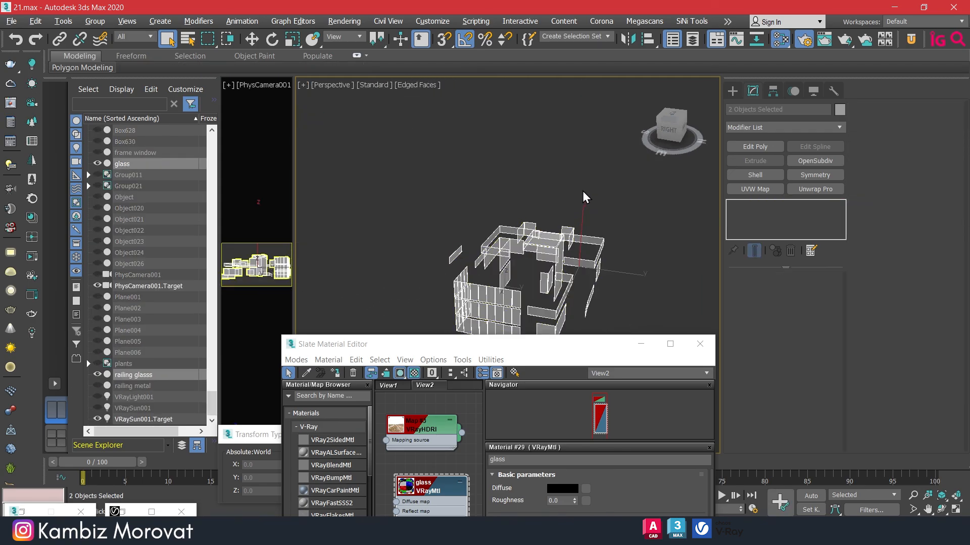
# Attach the railing glass to the glass object and unhide all objects
pyautogui.click(582, 197)
pyautogui.click(559, 242)
pyautogui.moveTo(560, 243); pyautogui.dragTo(505, 171, button='middle')
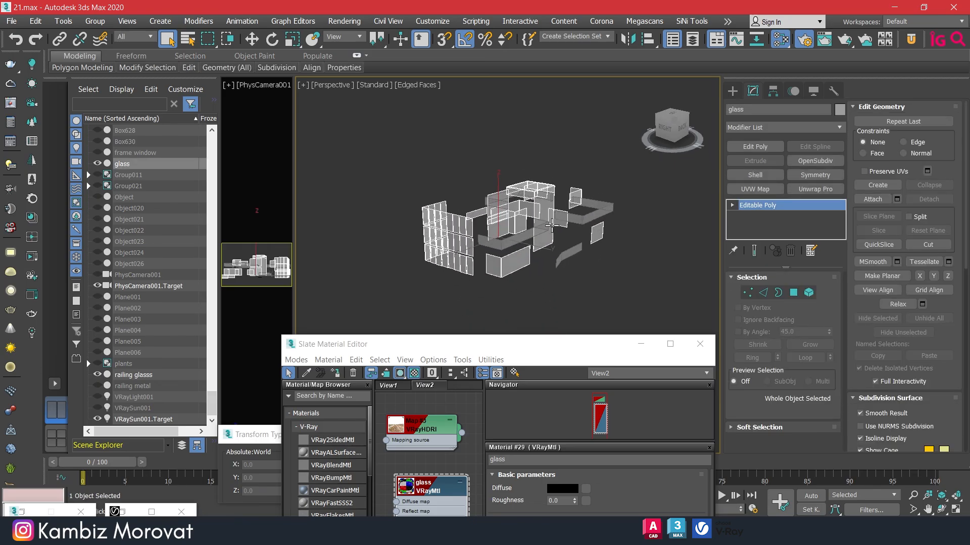
pyautogui.click(873, 199)
pyautogui.click(571, 253)
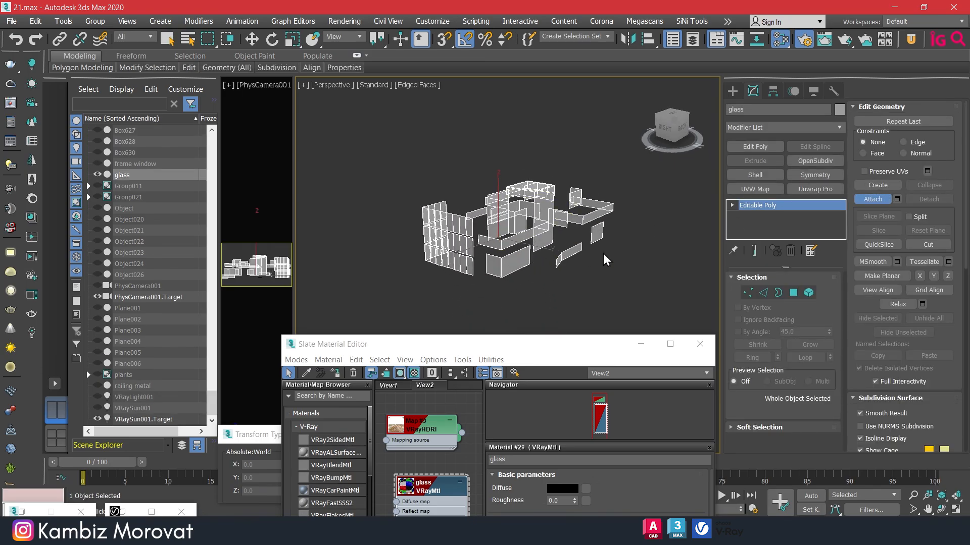
pyautogui.keyDown('alt'); pyautogui.moveTo(499, 248); pyautogui.dragTo(577, 252, button='middle'); pyautogui.keyUp('alt')
pyautogui.press('w')
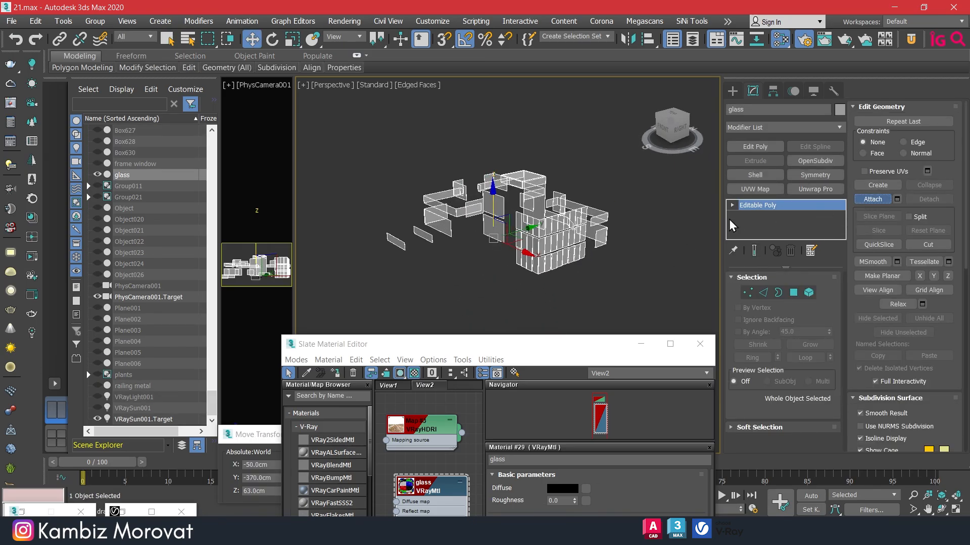
pyautogui.rightClick(520, 251)
pyautogui.click(510, 191)
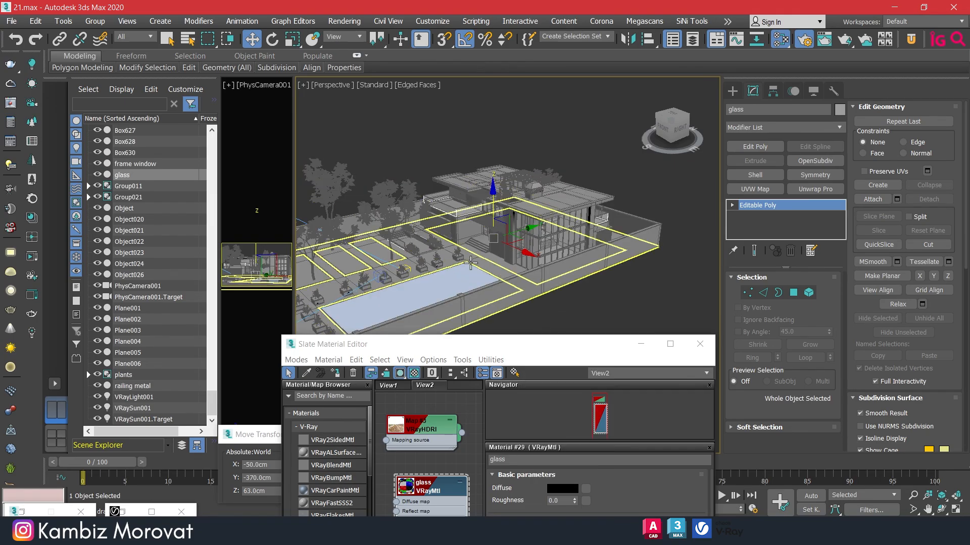
# Hide the plants group again so the villa's front is unobstructed in the perspective view
pyautogui.press('q')
pyautogui.keyDown('alt'); pyautogui.moveTo(444, 274); pyautogui.dragTo(574, 278, button='middle'); pyautogui.keyUp('alt')
pyautogui.scroll(2, 555, 271)
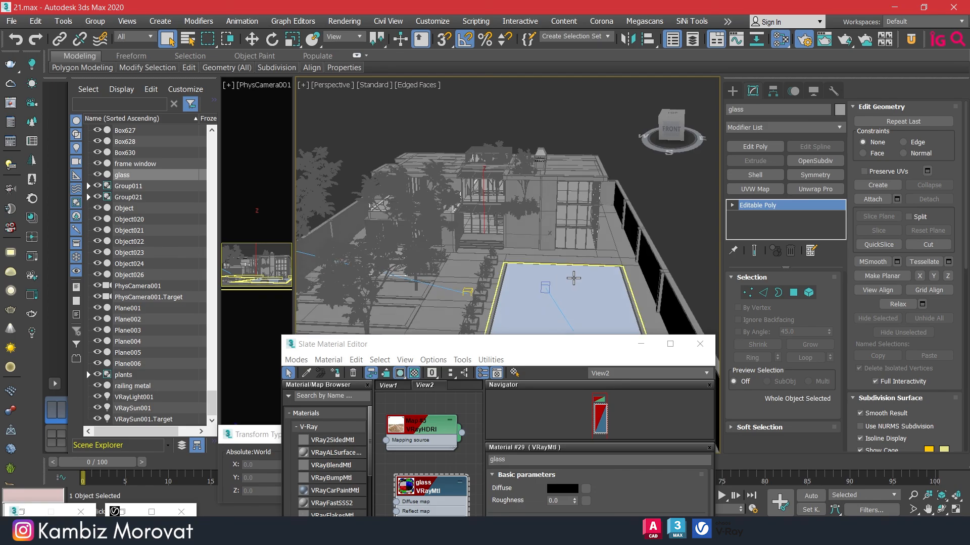
pyautogui.press('c')
pyautogui.press('p')
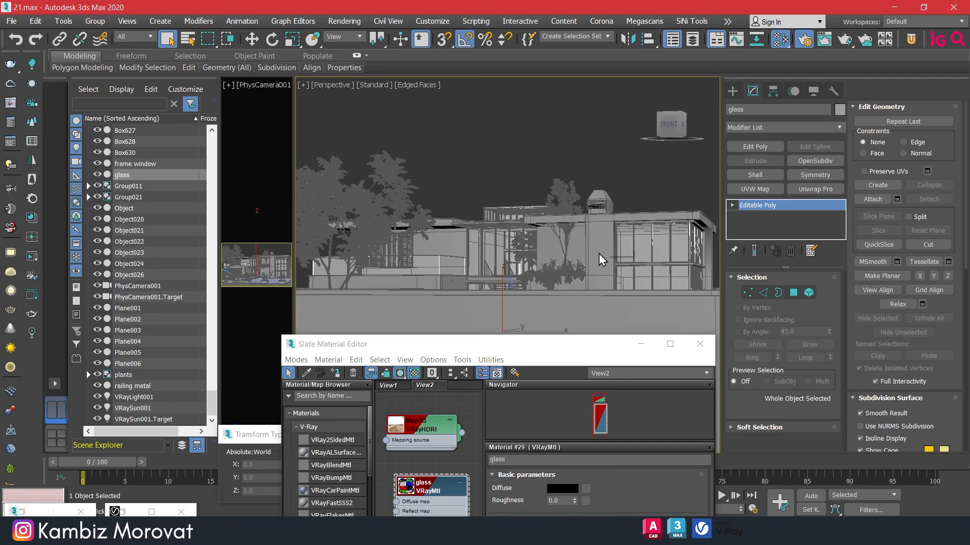
pyautogui.keyDown('alt'); pyautogui.moveTo(536, 251); pyautogui.dragTo(525, 277, button='middle'); pyautogui.keyUp('alt')
pyautogui.click(510, 254)
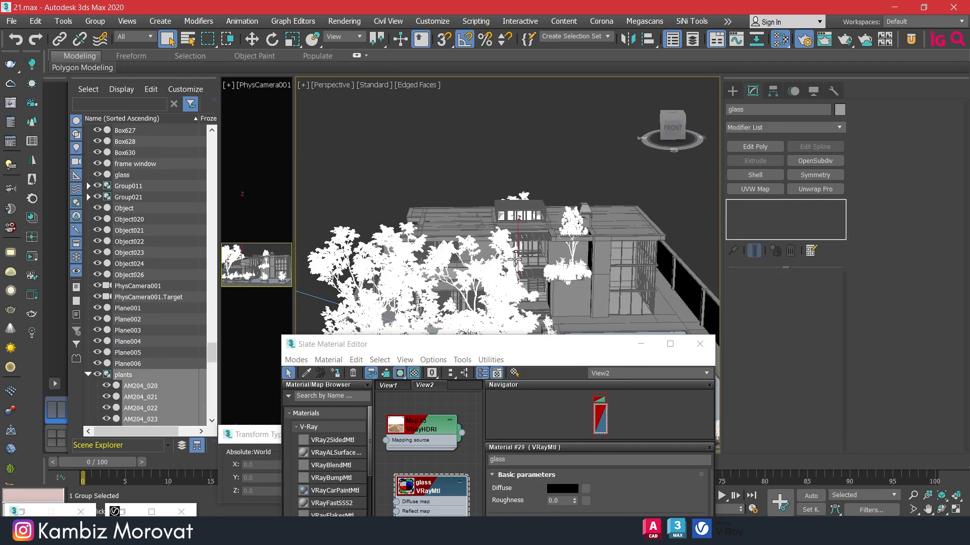
pyautogui.rightClick(509, 255)
pyautogui.click(558, 211)
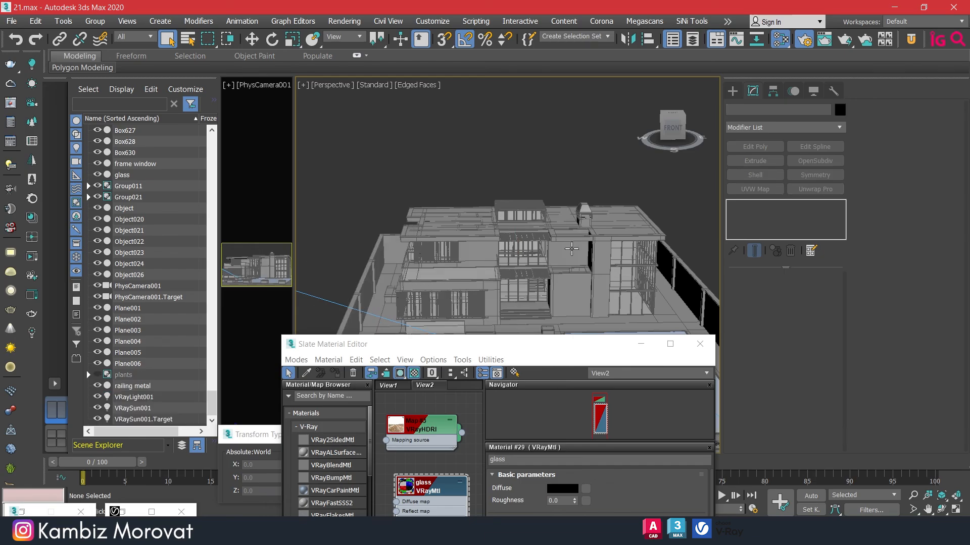
# Show the V-Ray frame buffer and start an interactive render of the villa
pyautogui.rightClick(468, 148)
pyautogui.click(500, 306)
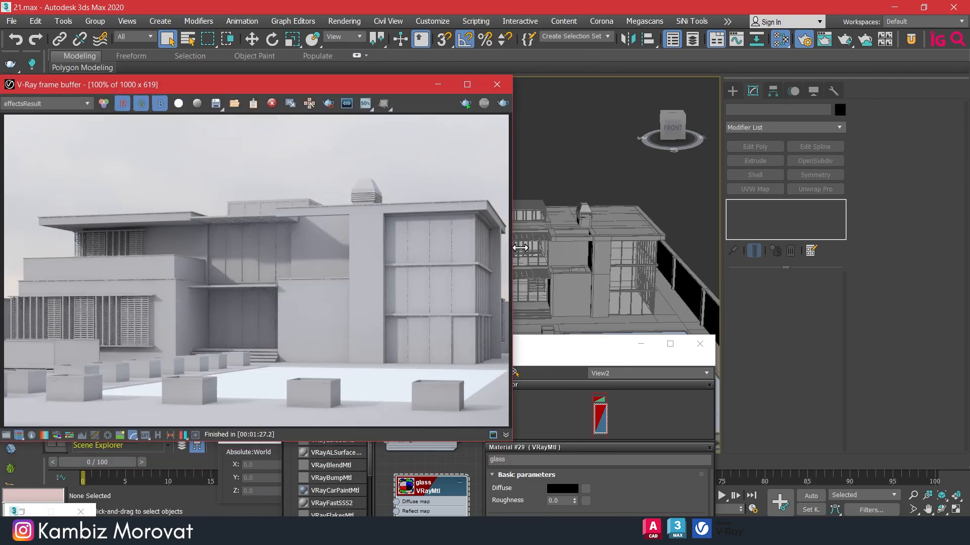
pyautogui.click(466, 103)
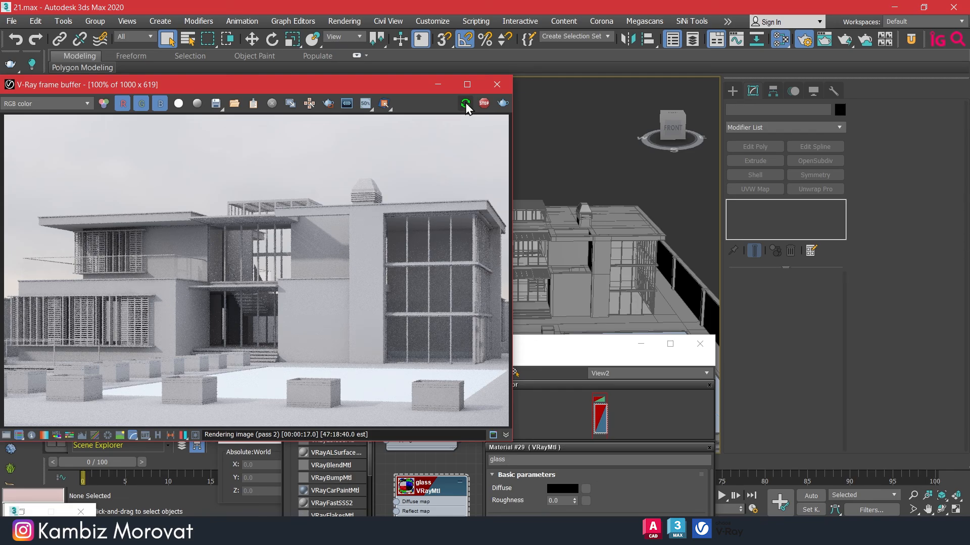
# Examine the glass on the rendered balcony railing up close, stop the render and minimize the frame buffer
pyautogui.scroll(1, 102, 329)
pyautogui.scroll(-1, 138, 324)
pyautogui.scroll(2, 192, 277)
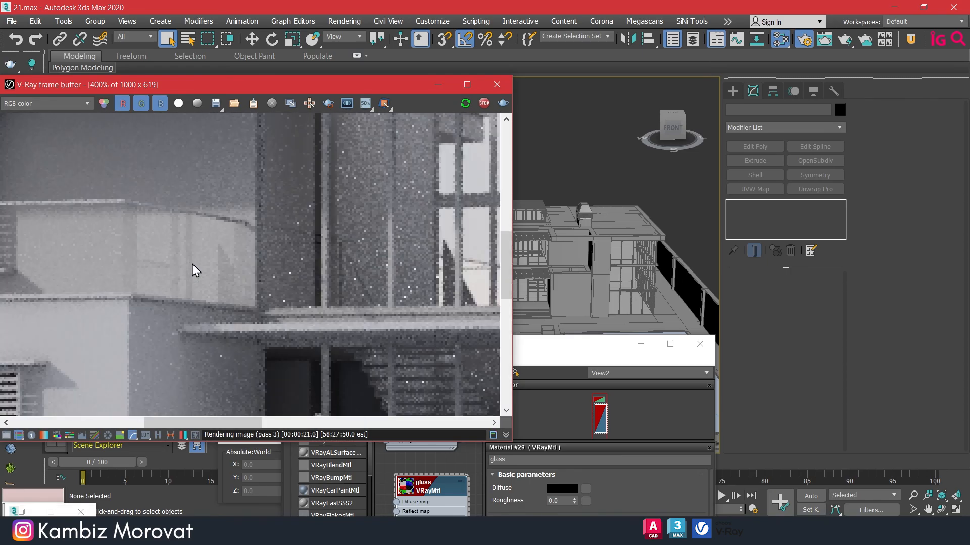
pyautogui.moveTo(192, 264); pyautogui.dragTo(237, 300, button='middle')
pyautogui.scroll(-1, 214, 264)
pyautogui.scroll(-1, 214, 263)
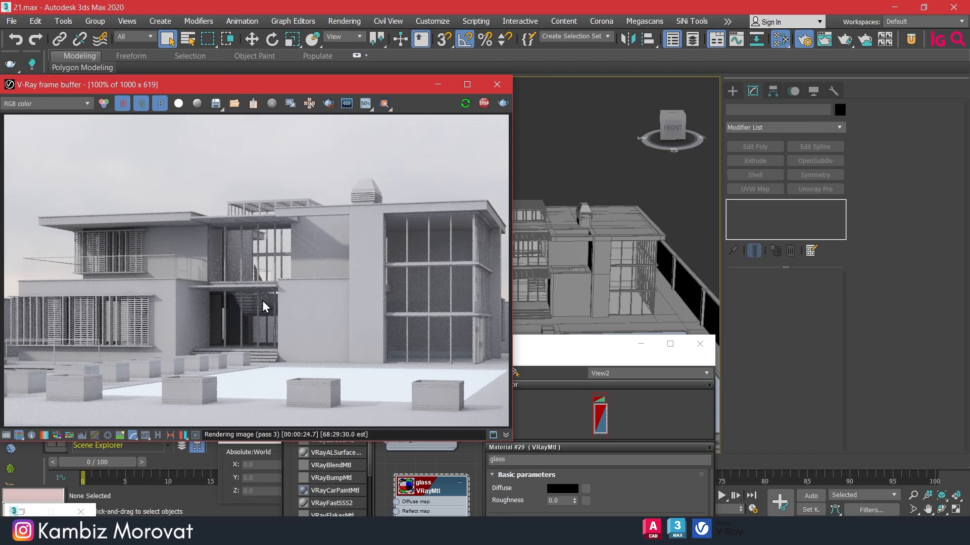
pyautogui.click(484, 103)
pyautogui.click(484, 105)
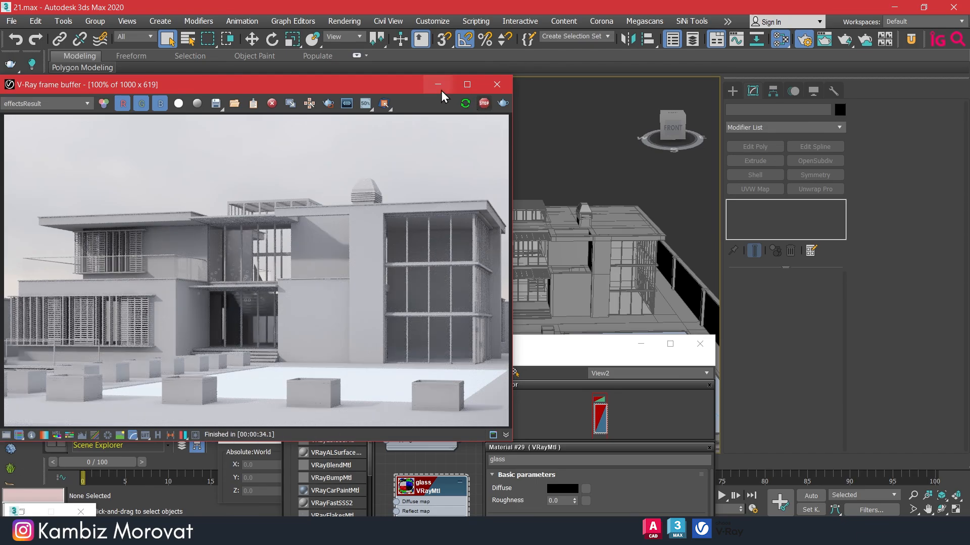
pyautogui.click(439, 86)
# Add a new VRayMtl below the glass material in the Slate Material Editor and name it "black metal"
pyautogui.moveTo(530, 348); pyautogui.dragTo(736, 82)
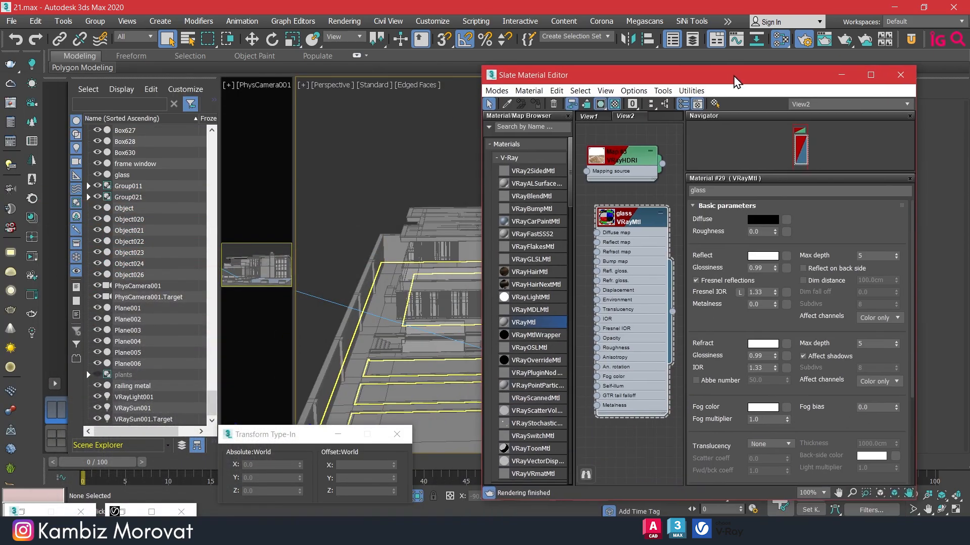
pyautogui.moveTo(643, 442); pyautogui.dragTo(641, 444)
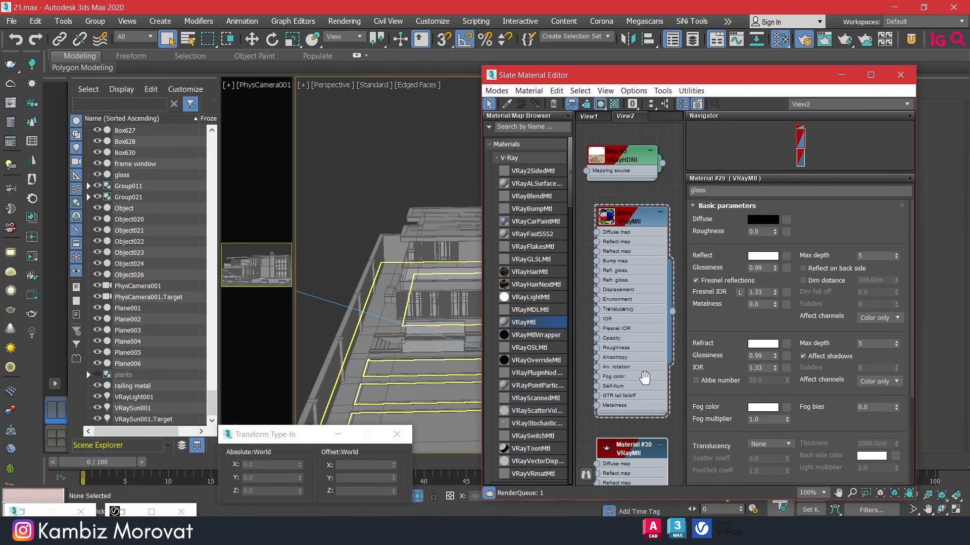
pyautogui.moveTo(645, 379); pyautogui.dragTo(644, 149, button='middle')
pyautogui.doubleClick(630, 219)
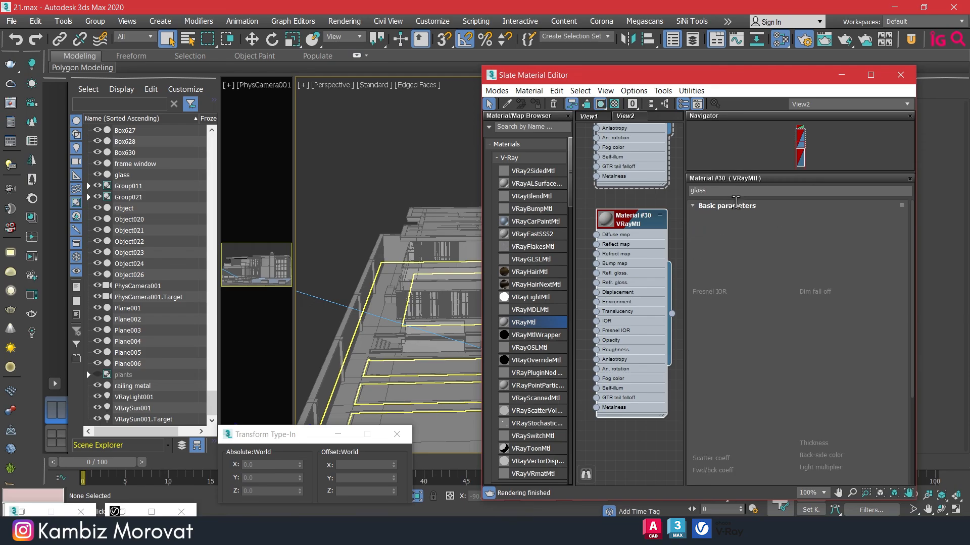
pyautogui.write('f')
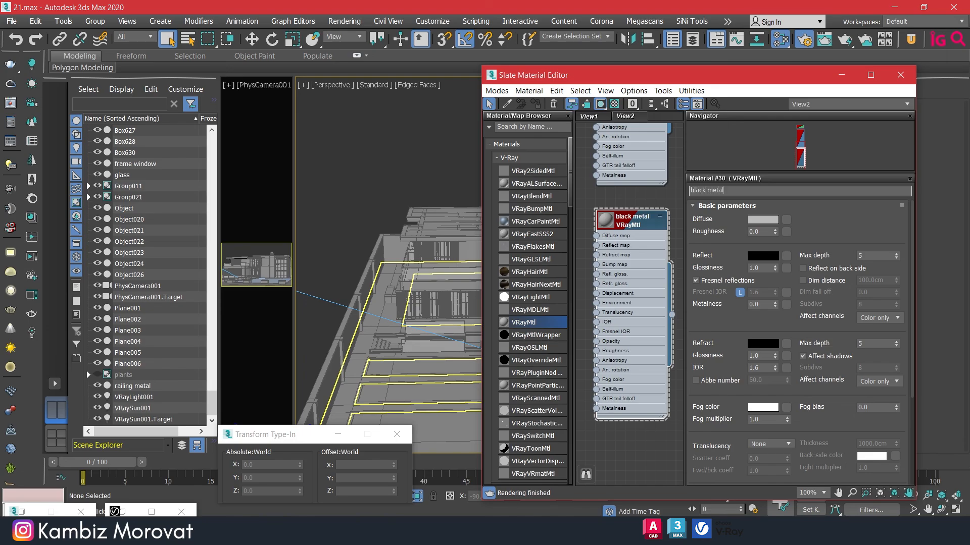
# Set the black metal material's diffuse color to a near-black with a value of 5
pyautogui.click(754, 221)
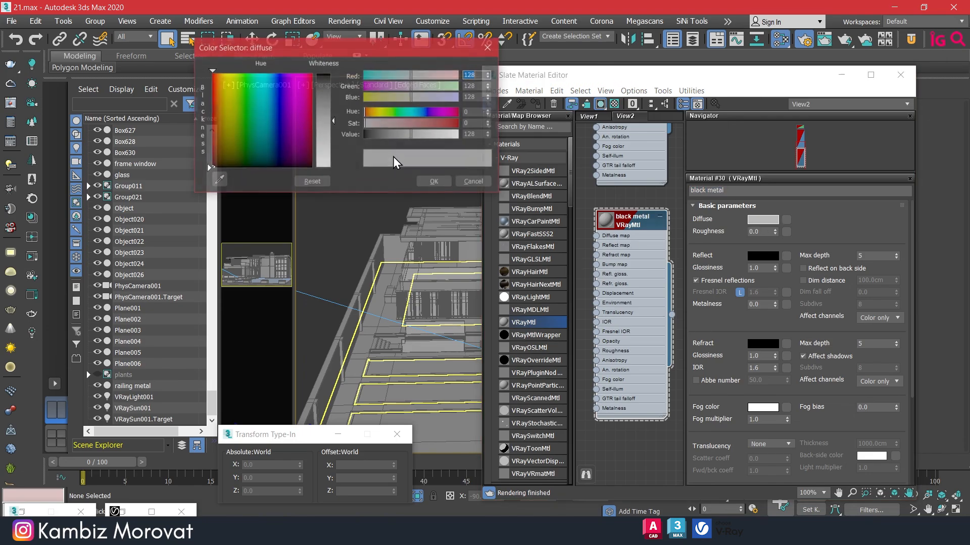
pyautogui.moveTo(319, 119); pyautogui.dragTo(321, 72)
pyautogui.click(474, 135)
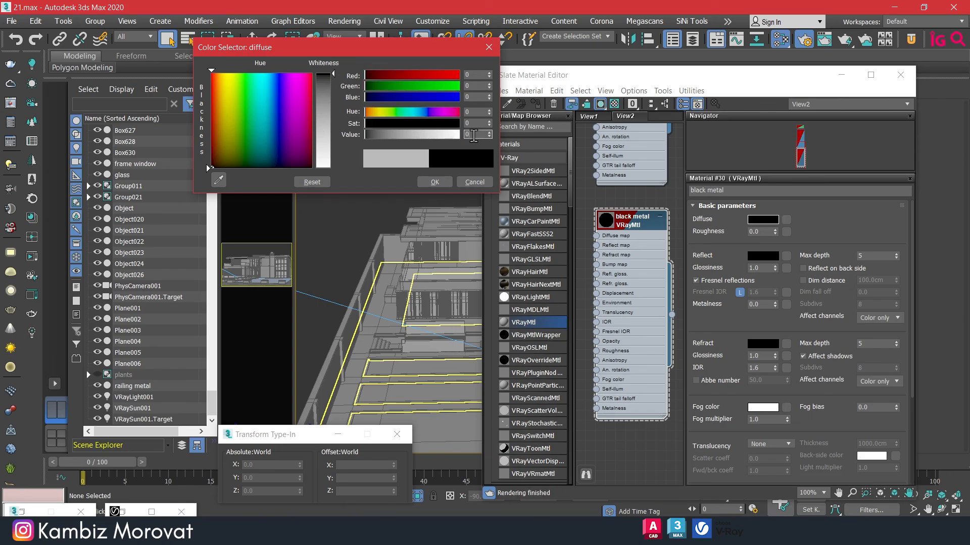
pyautogui.write('5')
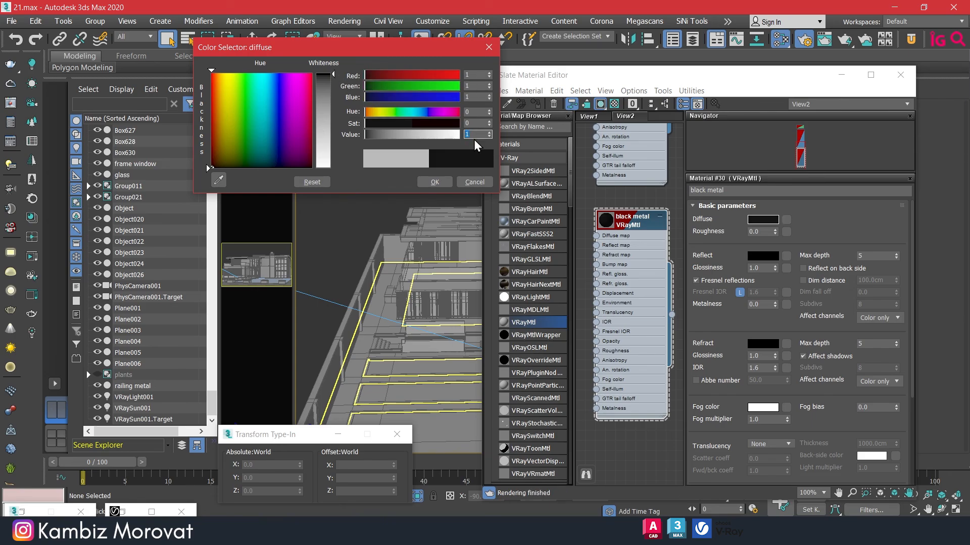
pyautogui.press('Return')
pyautogui.click(435, 181)
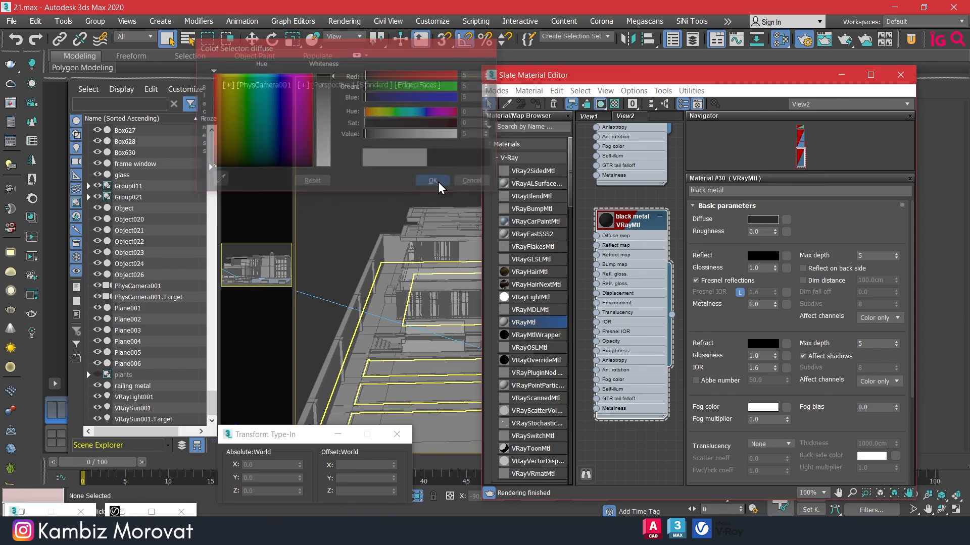
# Set the black metal material's reflection color to a near-white value of about 241 and its reflection glossiness to 0.9
pyautogui.click(761, 256)
pyautogui.click(330, 147)
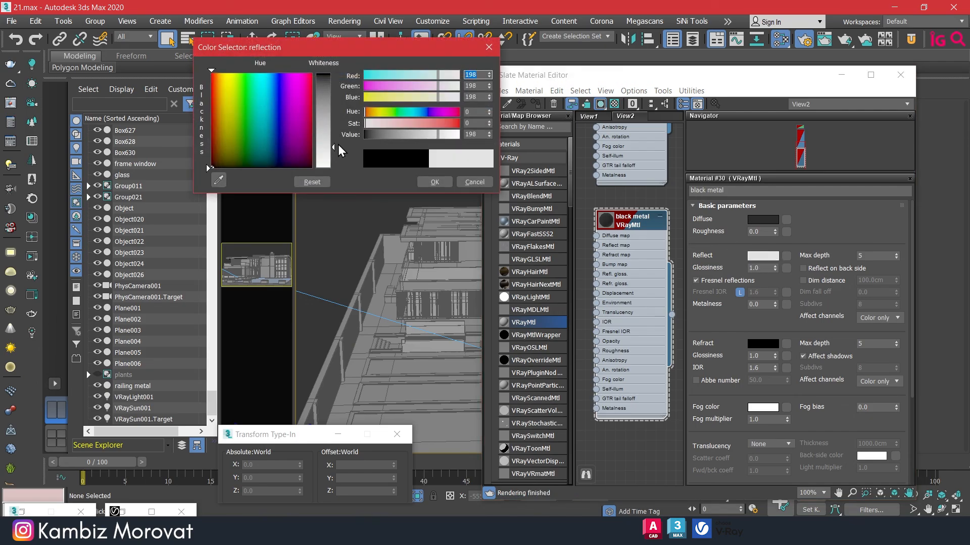
pyautogui.click(326, 164)
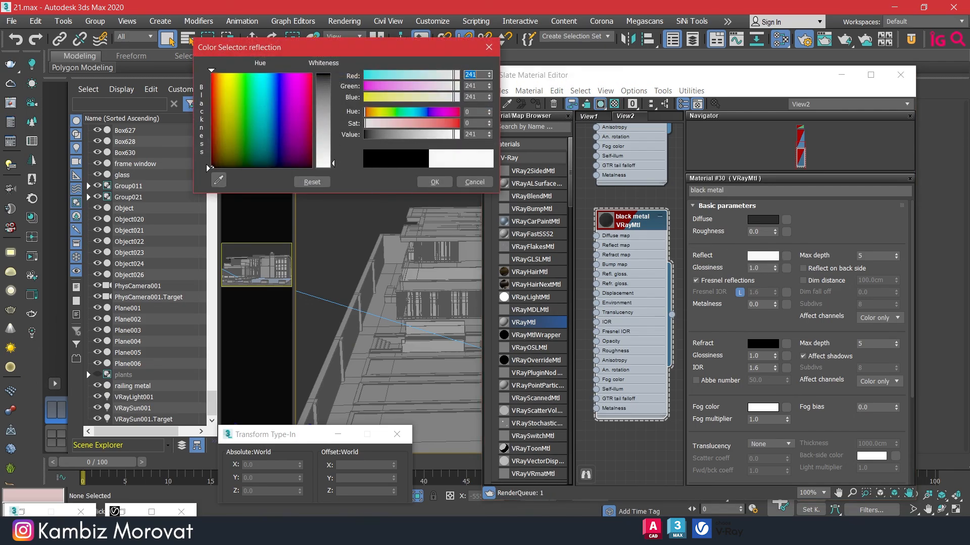
pyautogui.click(435, 182)
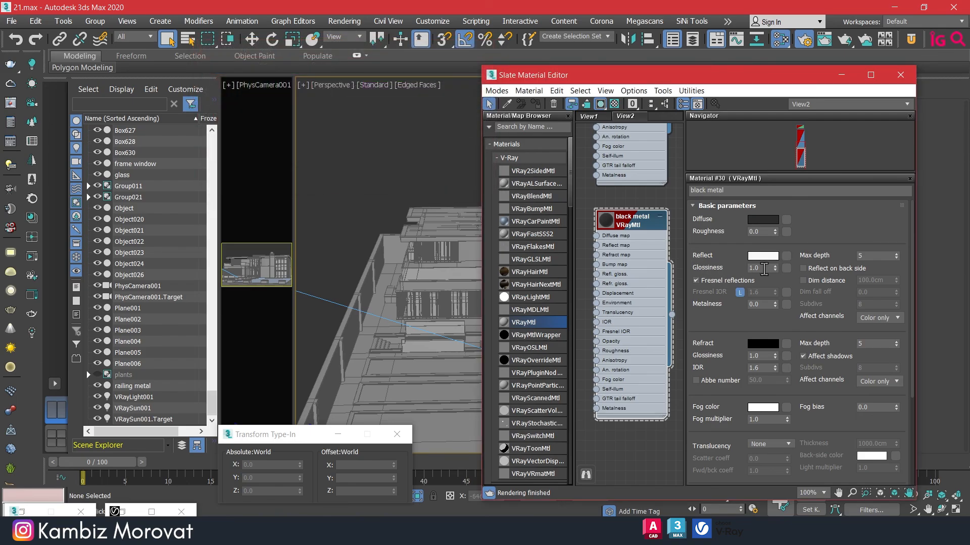
pyautogui.click(765, 258)
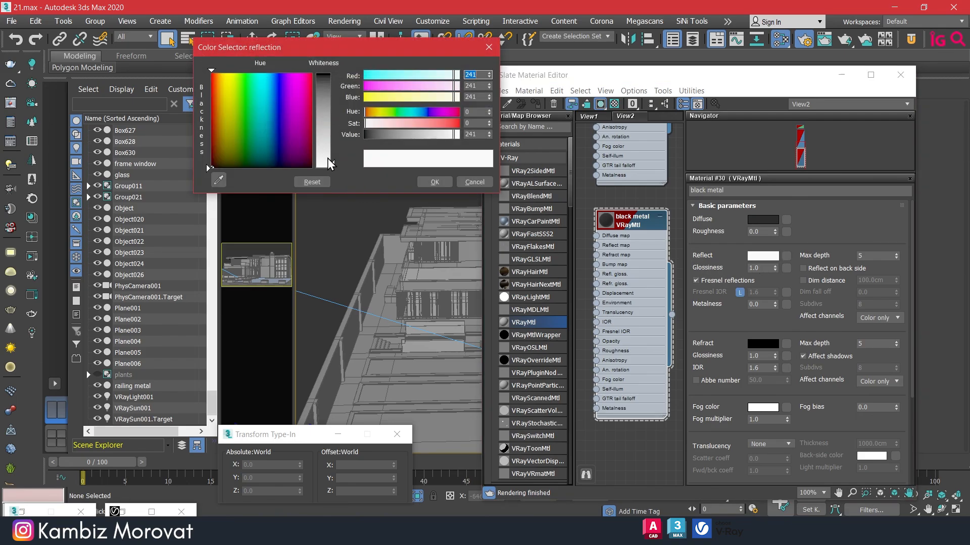
pyautogui.click(434, 182)
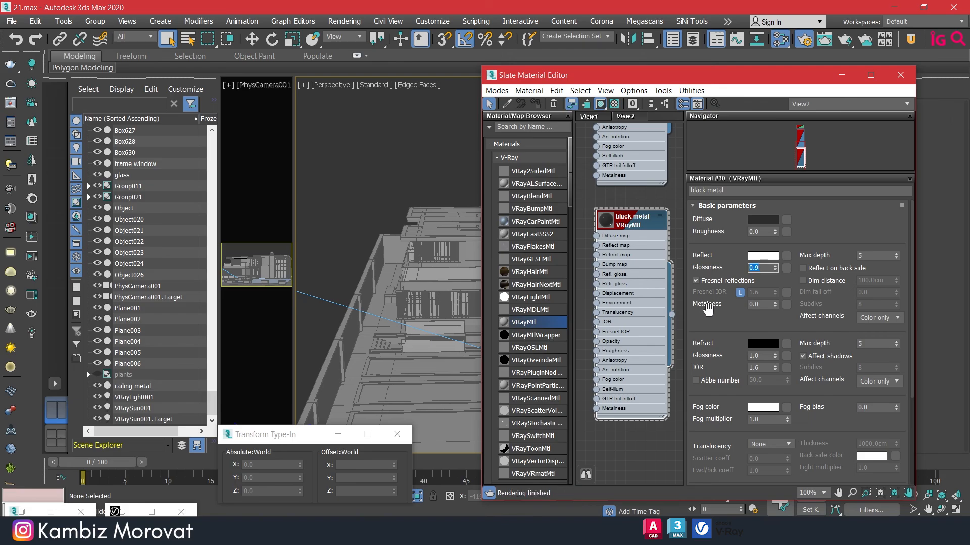
# Unlock the black metal material's Fresnel IOR, set it to 1.33 and enlarge the material's node preview
pyautogui.click(740, 291)
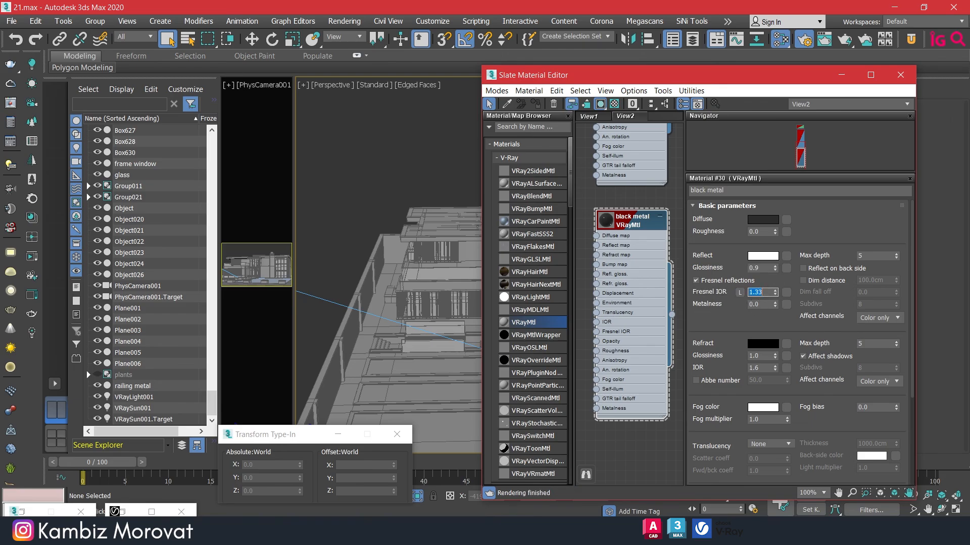
pyautogui.doubleClick(604, 221)
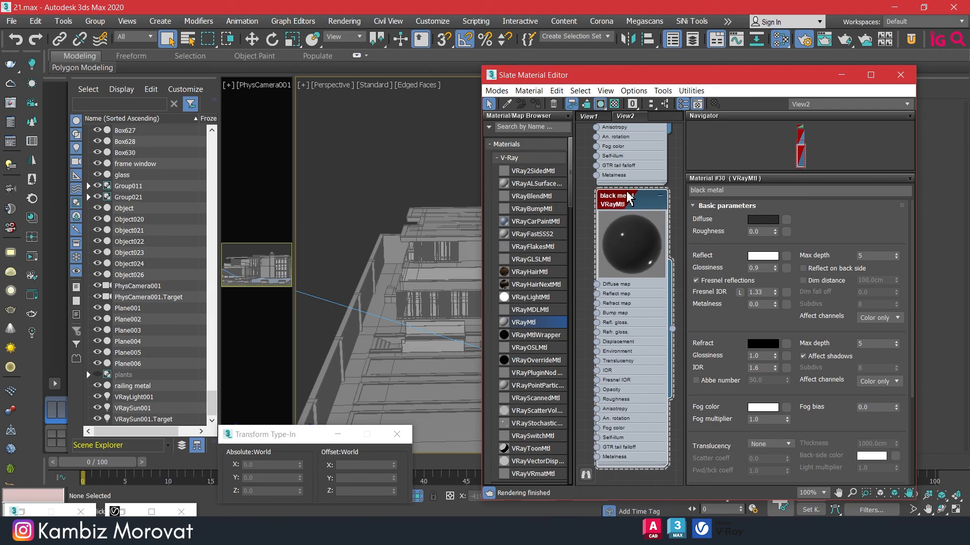
pyautogui.doubleClick(628, 233)
pyautogui.doubleClick(610, 205)
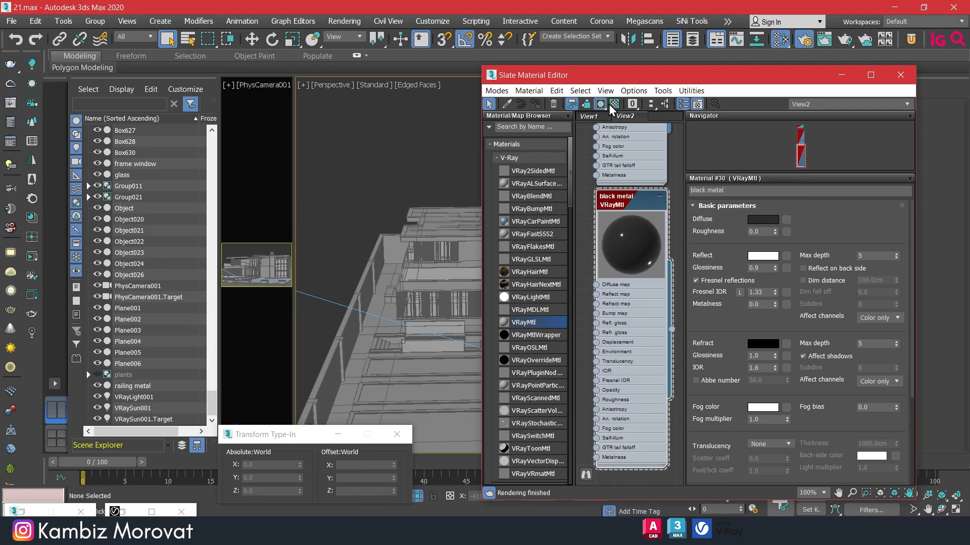
# Show a checkered background behind the black metal sample and open it in a separate, enlarged preview window beside the parameters
pyautogui.rightClick(644, 243)
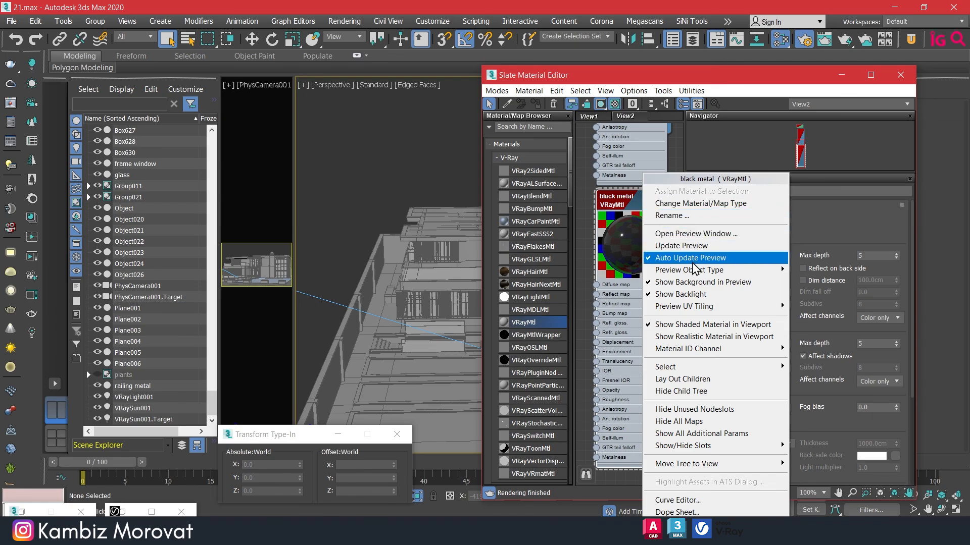
pyautogui.click(692, 233)
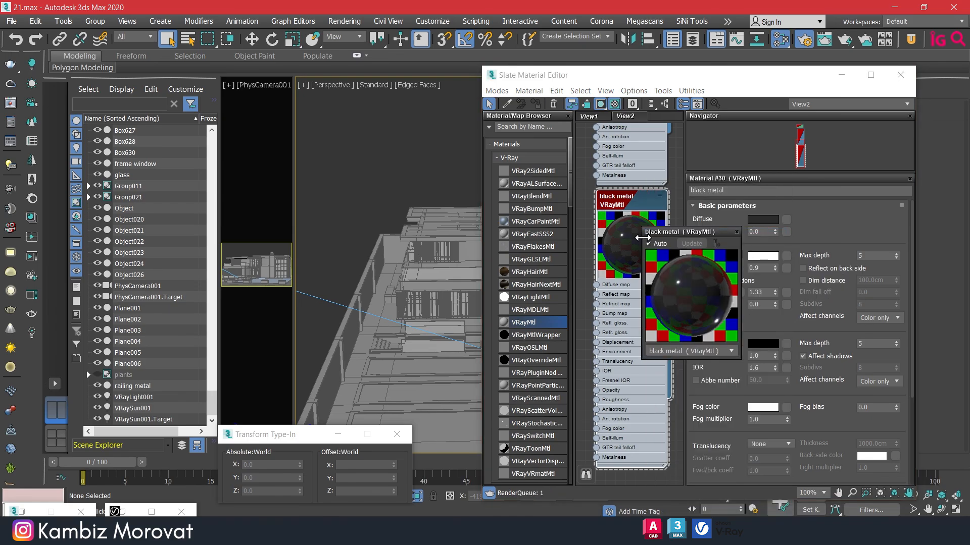
pyautogui.moveTo(675, 231); pyautogui.dragTo(321, 109)
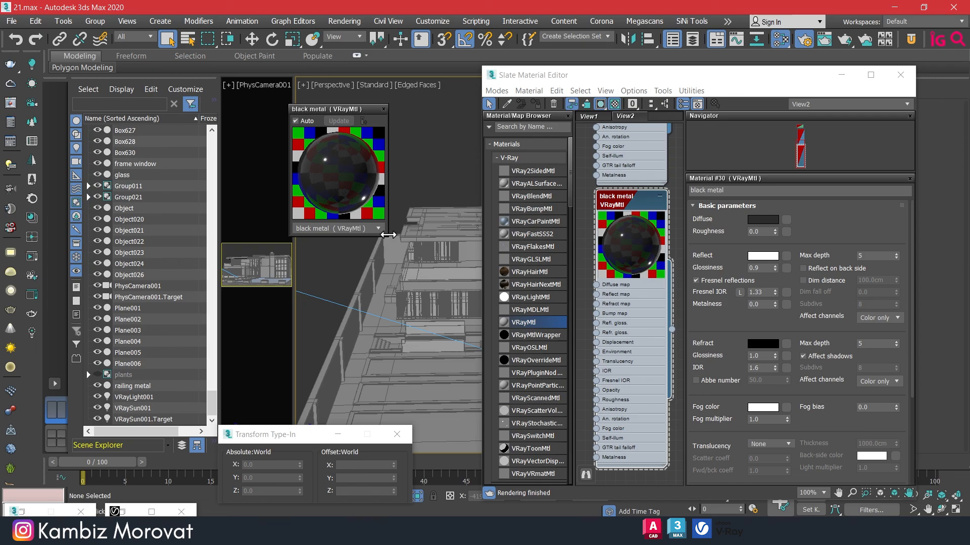
pyautogui.moveTo(389, 235); pyautogui.dragTo(577, 353)
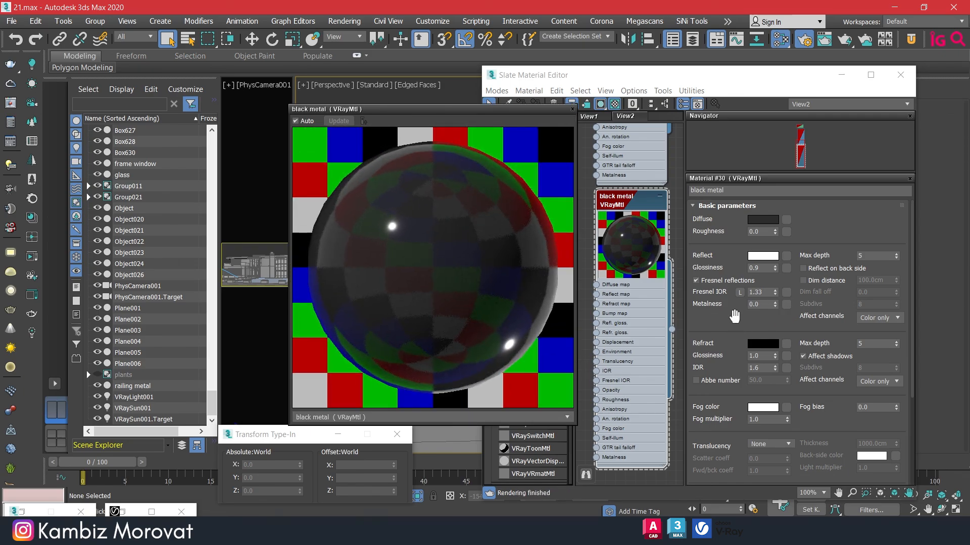
# Try Fresnel IOR values of 1.2 and 1.1 on the black metal material
pyautogui.moveTo(913, 224); pyautogui.dragTo(912, 222)
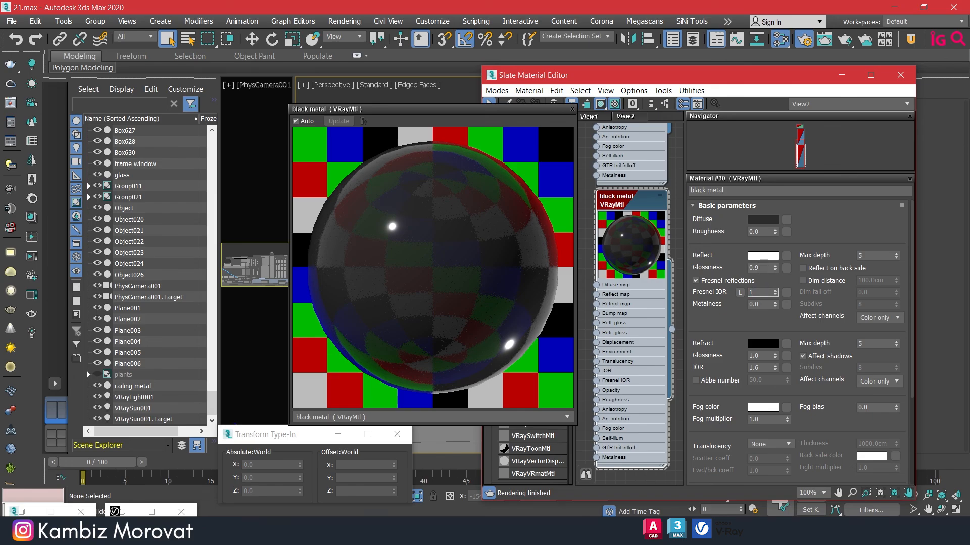
pyautogui.press('BackSpace')
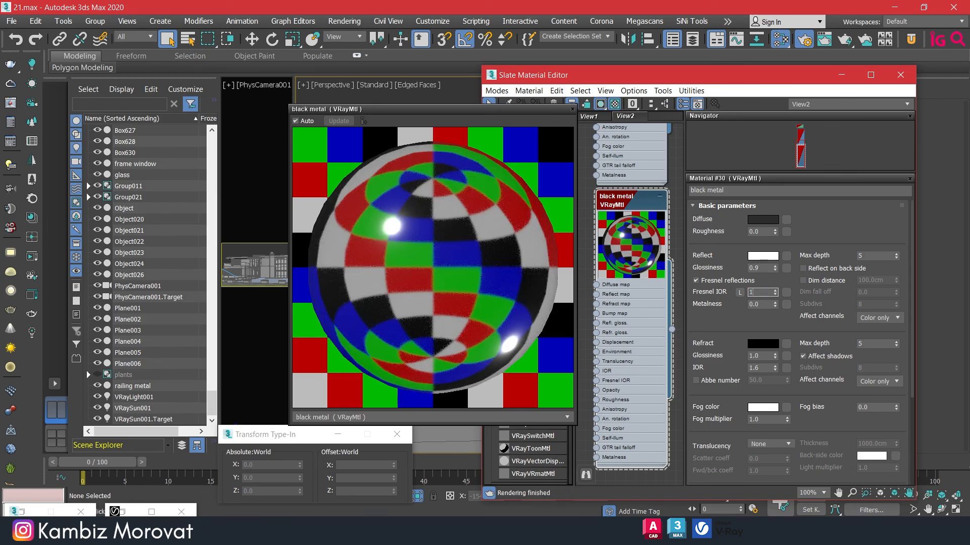
pyautogui.press('Return')
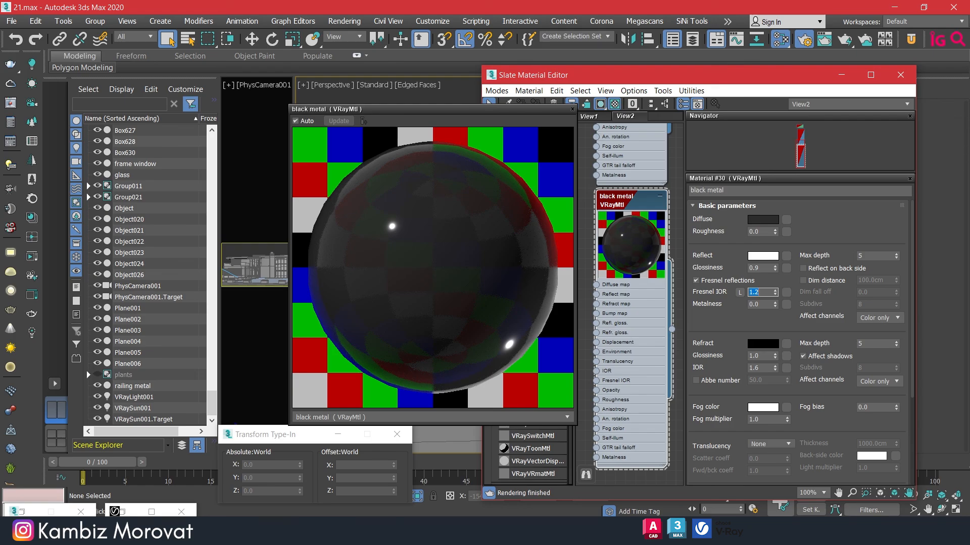
pyautogui.press('Return')
pyautogui.write('1.')
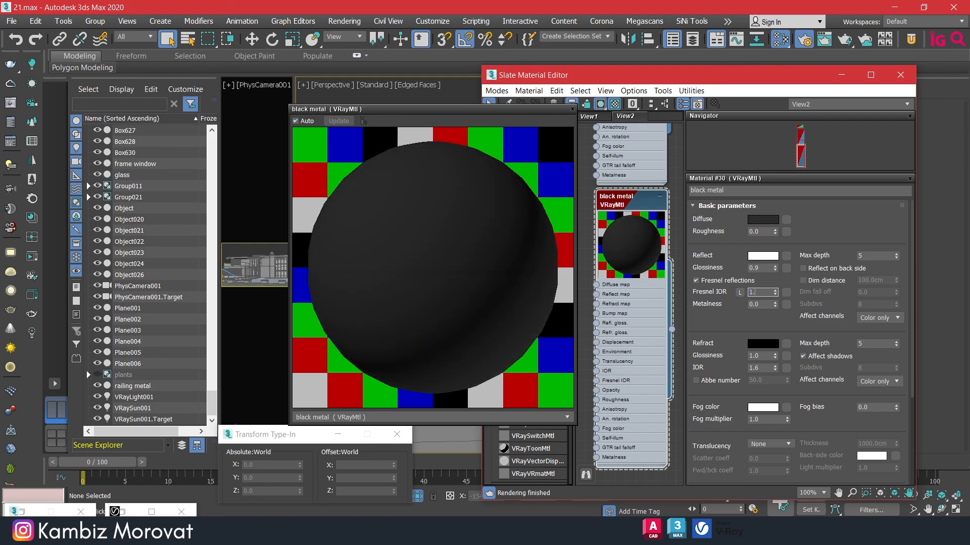
pyautogui.write('1')
pyautogui.press('Return')
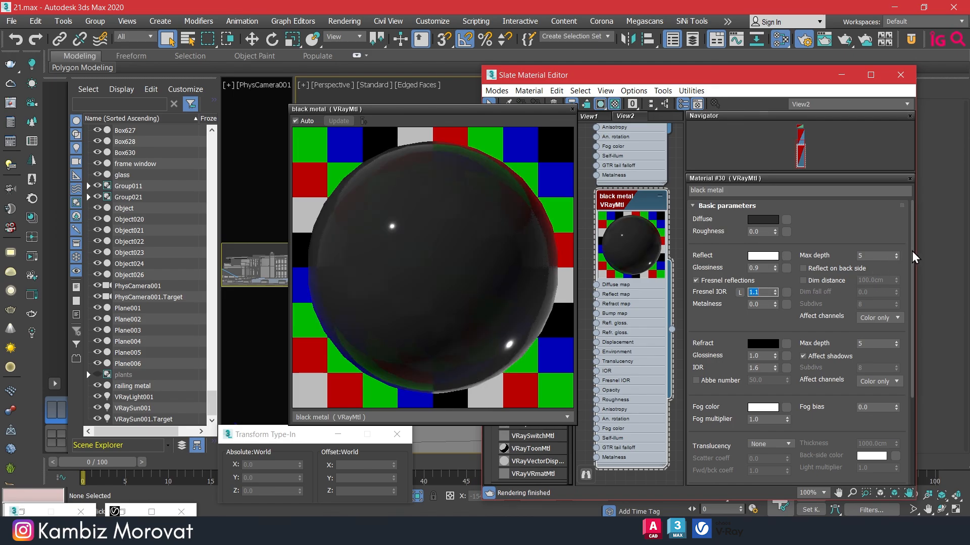
# Try the roughness option in the black metal's BRDF settings with anisotropy values of 0.1 and 1.0, then return to glossiness
pyautogui.moveTo(911, 251); pyautogui.dragTo(893, 368)
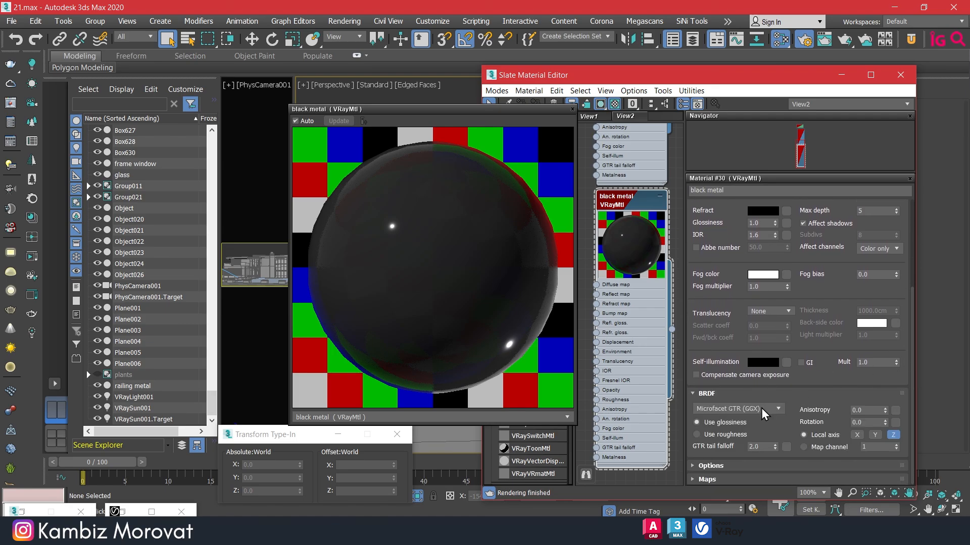
pyautogui.click(719, 434)
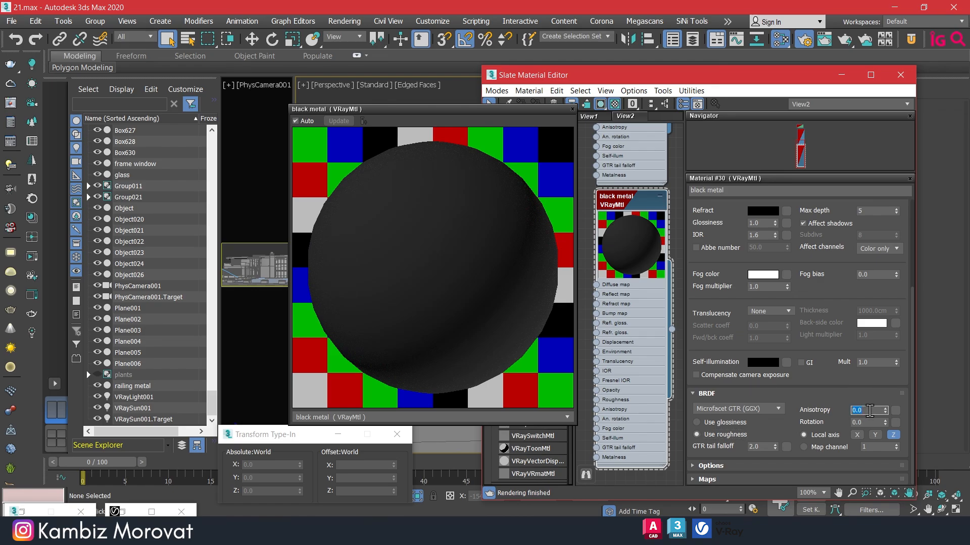
pyautogui.press('Return')
pyautogui.moveTo(725, 230); pyautogui.dragTo(731, 328)
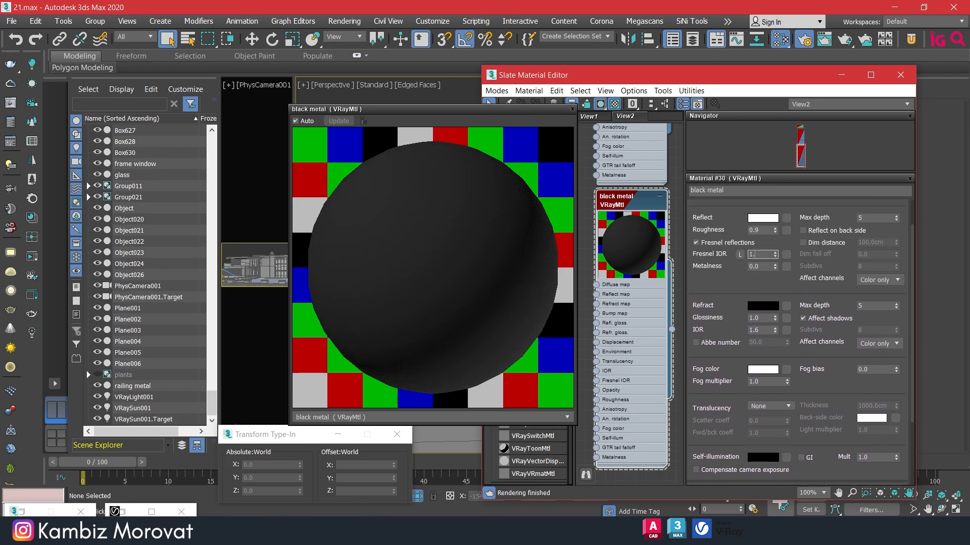
pyautogui.moveTo(716, 275); pyautogui.dragTo(692, 161)
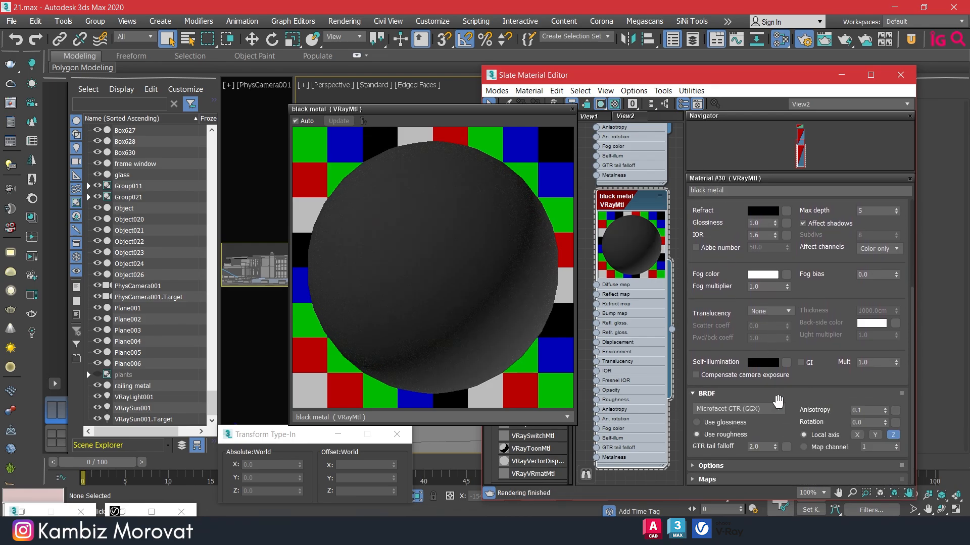
pyautogui.write('1')
pyautogui.press('Return')
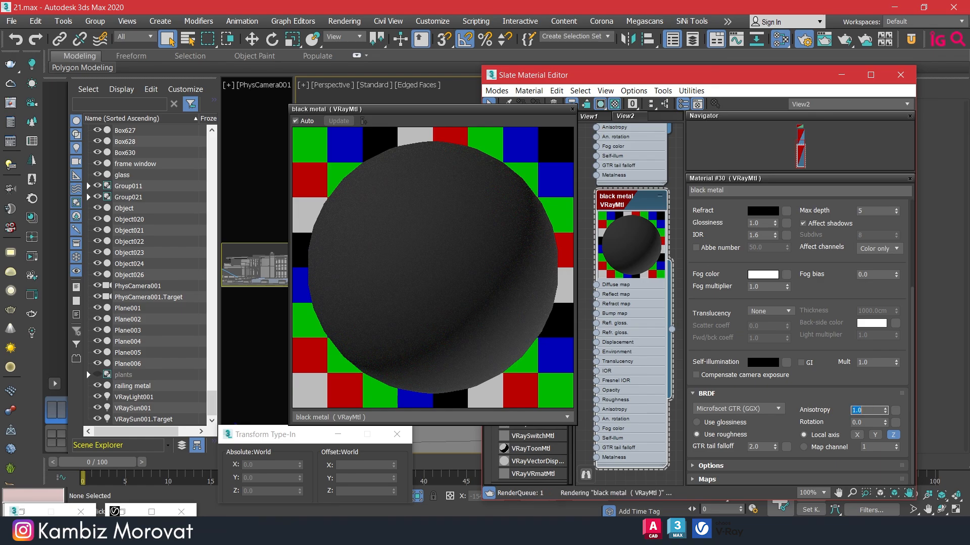
pyautogui.click(717, 422)
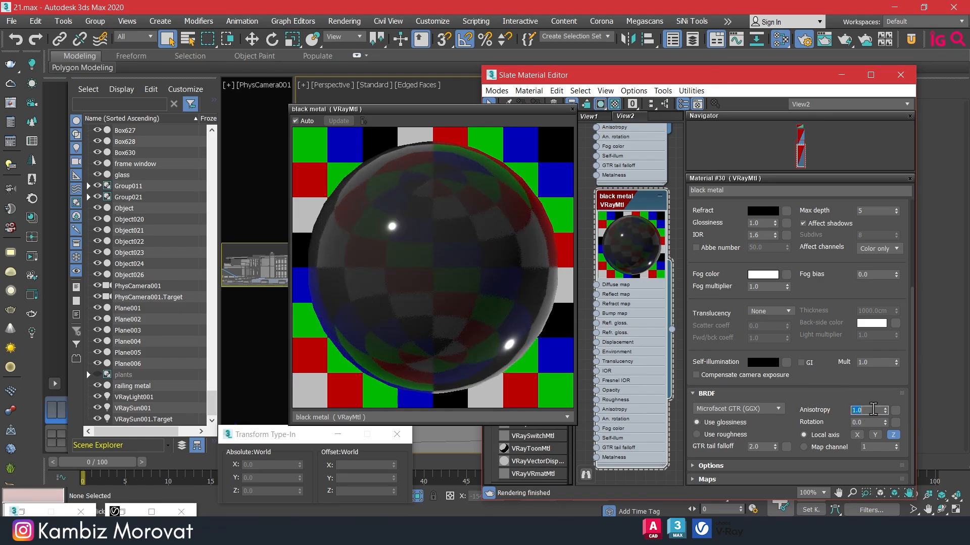
# Set the black metal material's anisotropy to 0.35 and its anisotropy rotation to 30
pyautogui.press('Return')
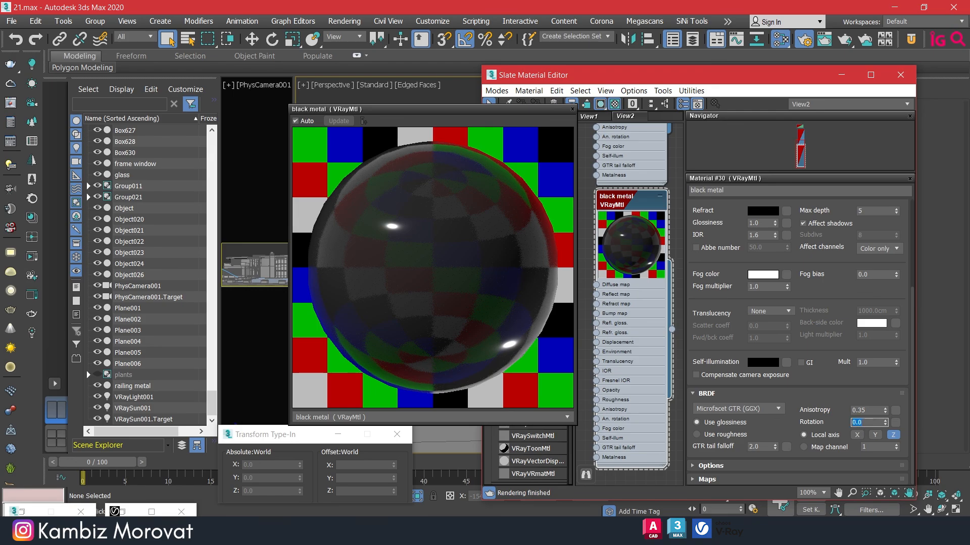
pyautogui.write('30')
pyautogui.press('Return')
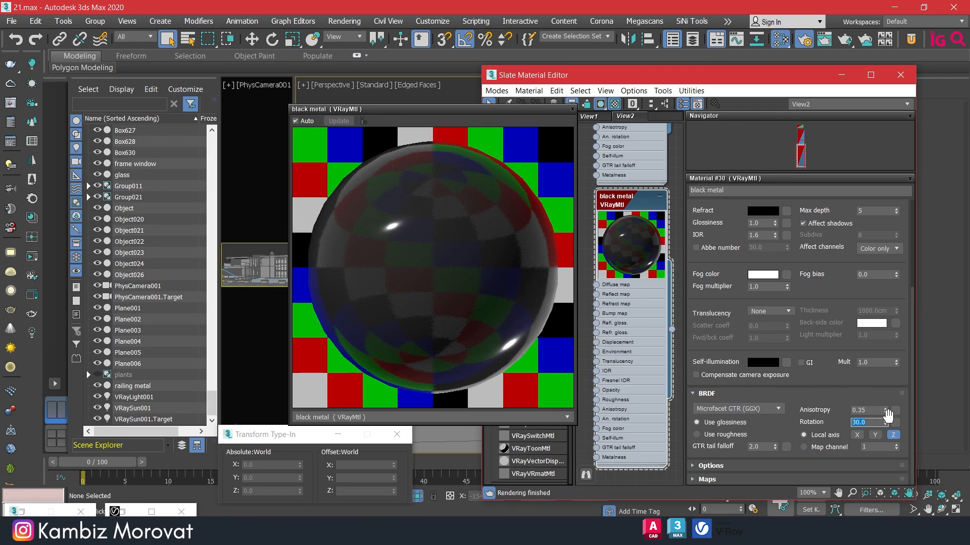
# Compare a Fresnel IOR of 1.1 on the black metal material, then set it to 1.2
pyautogui.moveTo(909, 423); pyautogui.dragTo(912, 300)
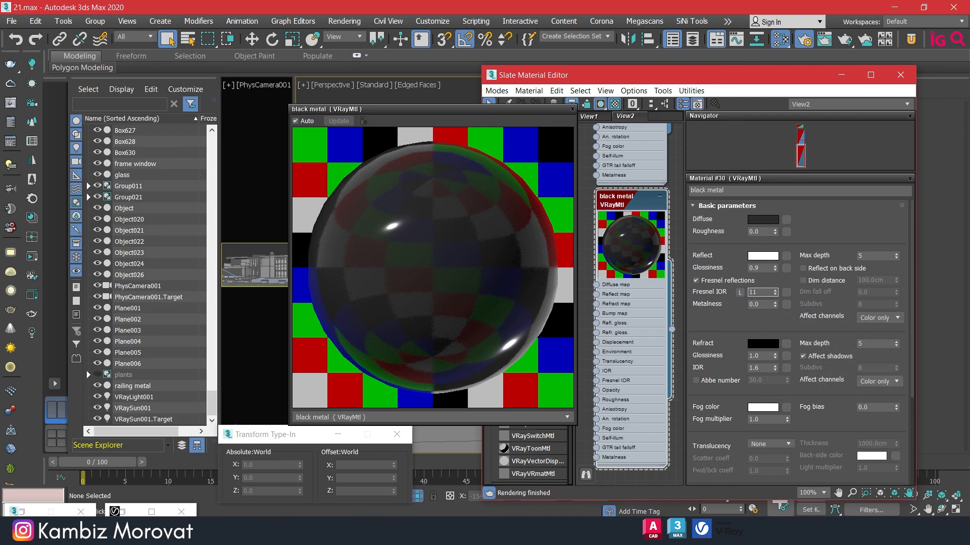
pyautogui.press('Return')
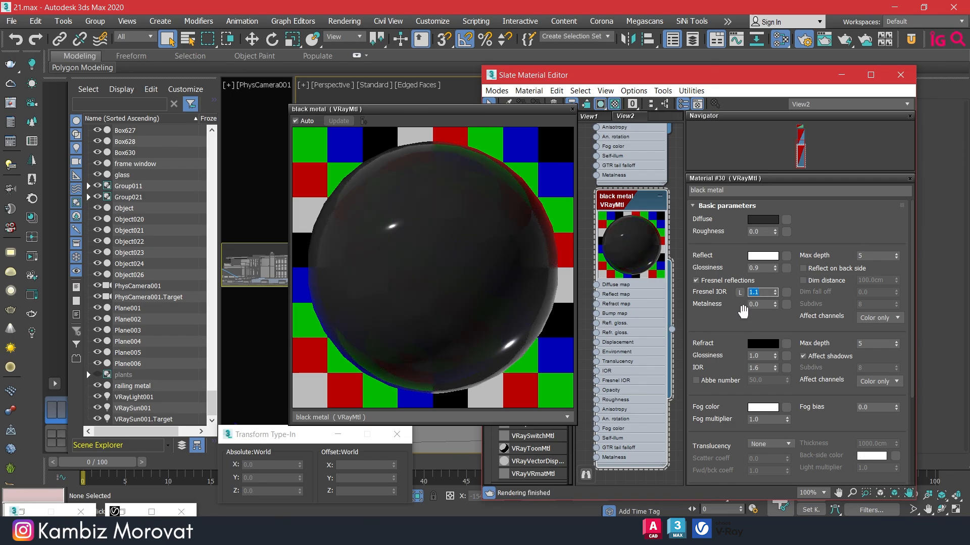
pyautogui.write('1.2')
pyautogui.press('Return')
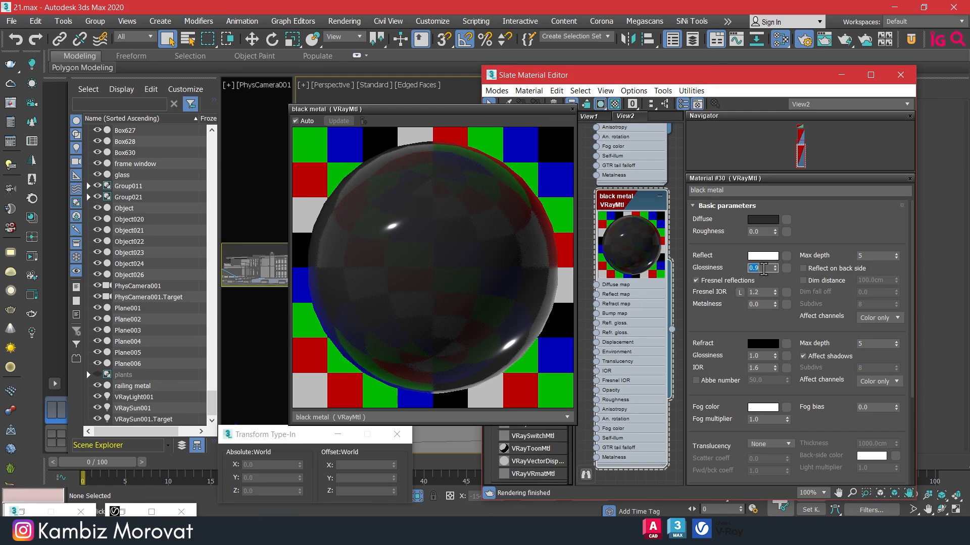
# Set the black metal's reflection glossiness to 0.95 and close the enlarged preview window
pyautogui.write('5')
pyautogui.press('Return')
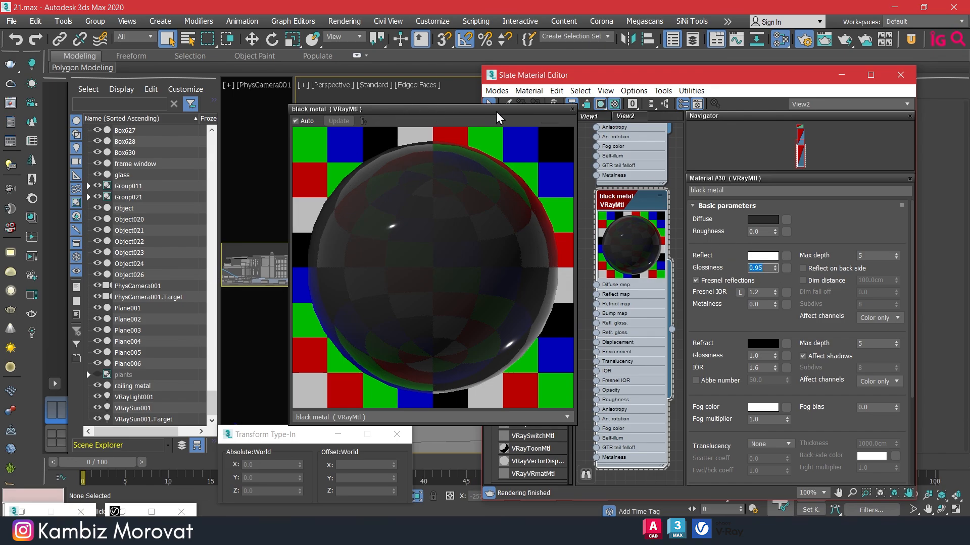
pyautogui.click(572, 108)
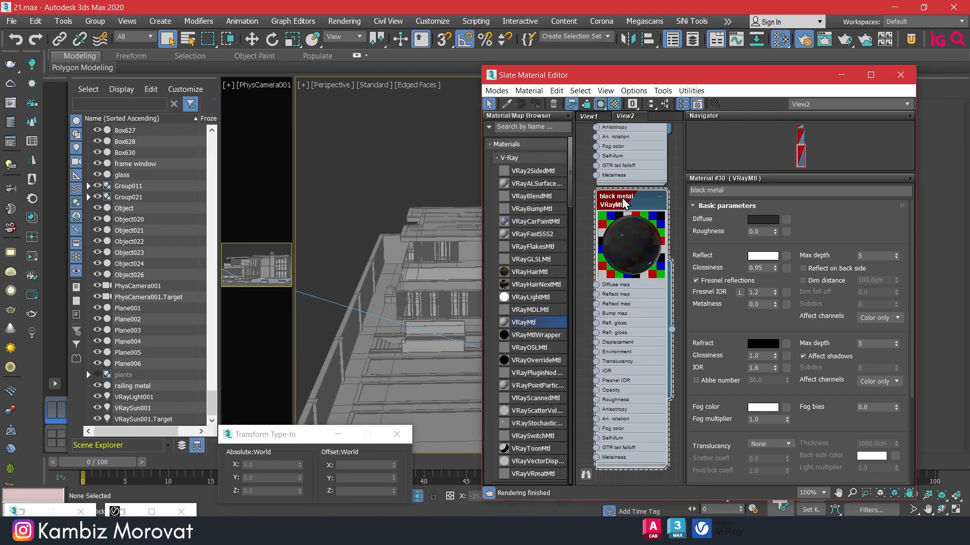
# Move the Slate Material Editor clear of the viewport and select the thin railing frame near the villa's front steps
pyautogui.moveTo(581, 75); pyautogui.dragTo(579, 430)
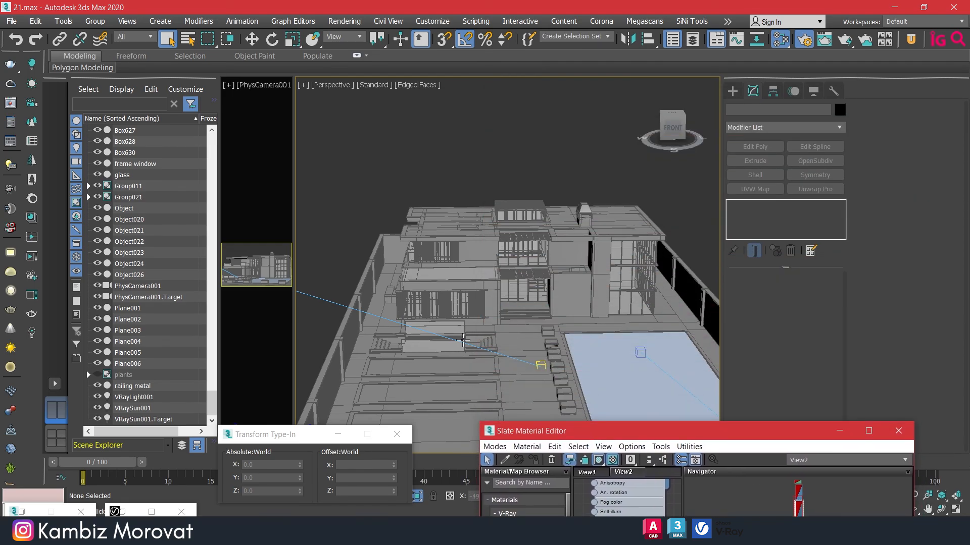
pyautogui.scroll(10, 465, 341)
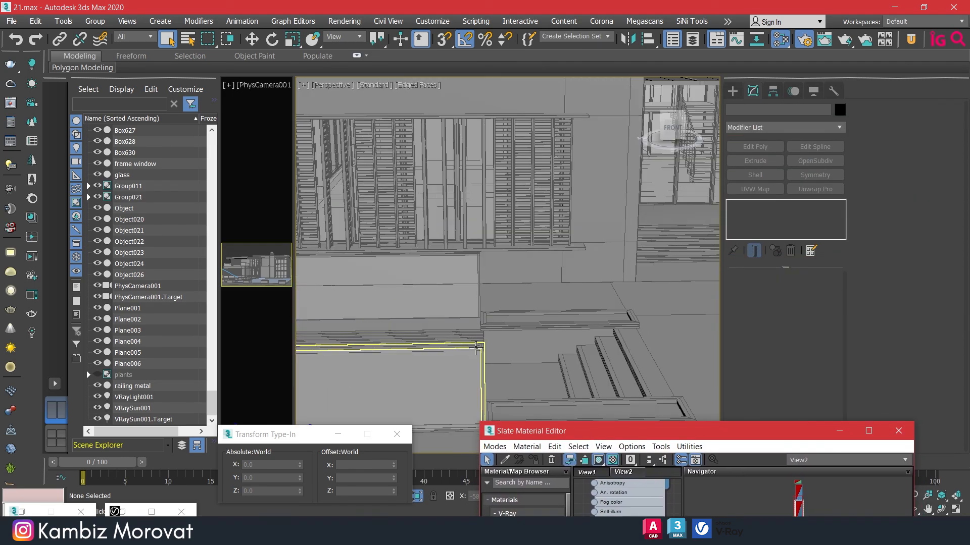
pyautogui.click(476, 348)
pyautogui.scroll(4, 485, 343)
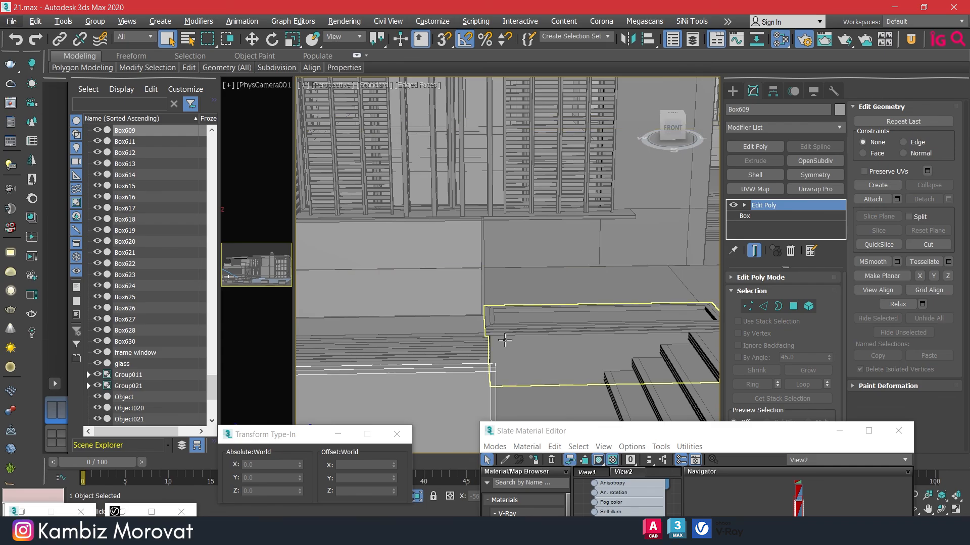
pyautogui.scroll(-4, 505, 341)
pyautogui.keyDown('alt'); pyautogui.moveTo(505, 341); pyautogui.dragTo(462, 304, button='middle'); pyautogui.keyUp('alt')
pyautogui.scroll(3, 462, 304)
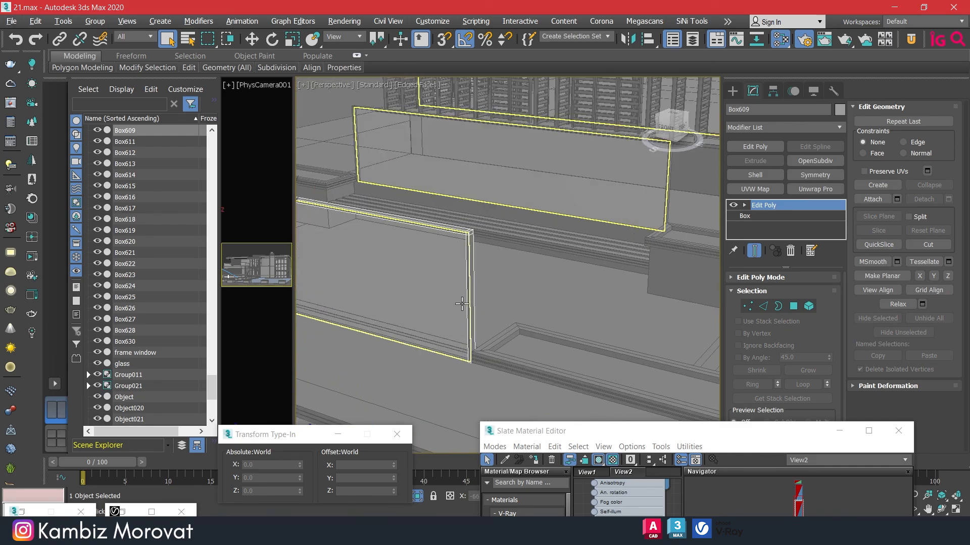
# Attach the neighbouring railing frame on the terrace behind to the selected railing frame
pyautogui.click(756, 127)
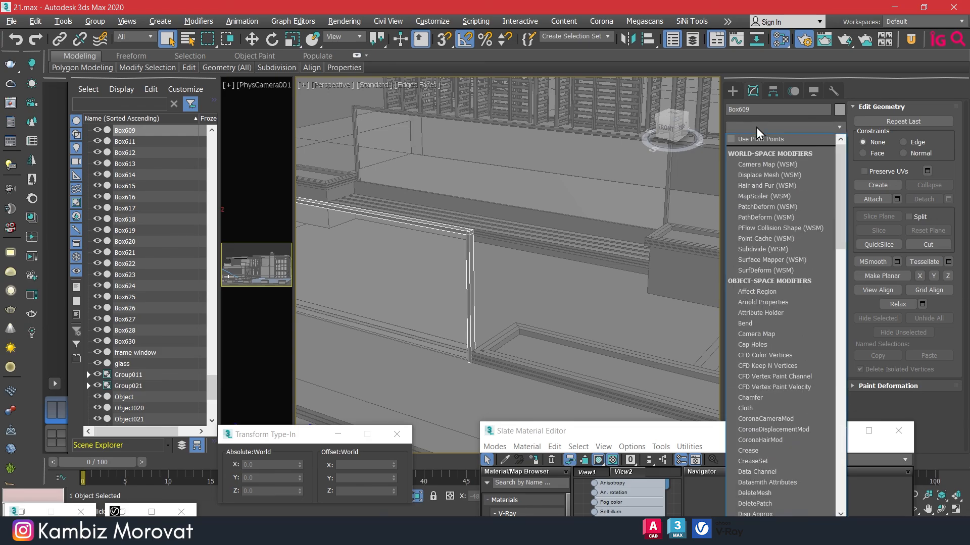
pyautogui.click(756, 127)
pyautogui.click(872, 199)
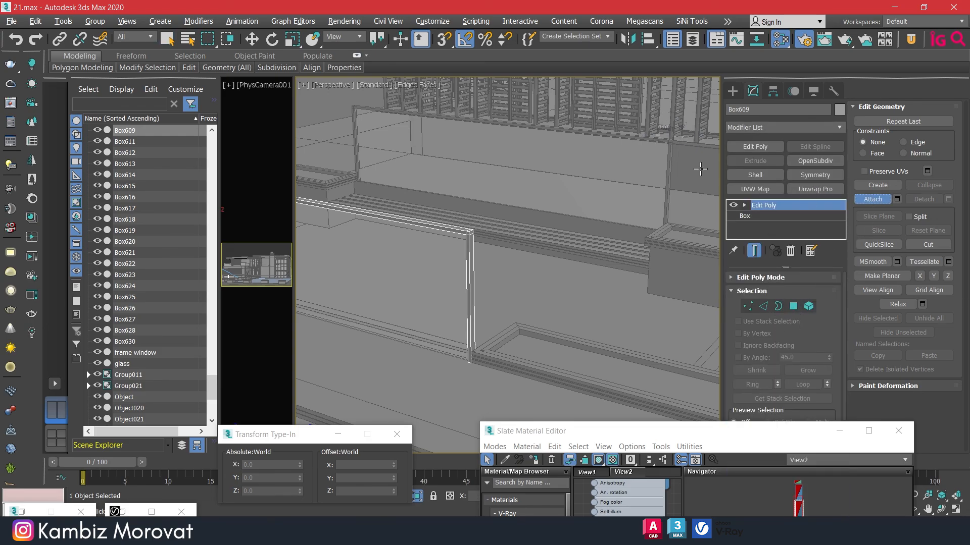
pyautogui.click(669, 172)
# Stop attaching and select the chamfered railing metal object running beside the entrance stairs
pyautogui.scroll(-5, 647, 199)
pyautogui.keyDown('alt'); pyautogui.moveTo(498, 217); pyautogui.dragTo(659, 256, button='middle'); pyautogui.keyUp('alt')
pyautogui.moveTo(431, 273); pyautogui.dragTo(592, 219, button='middle')
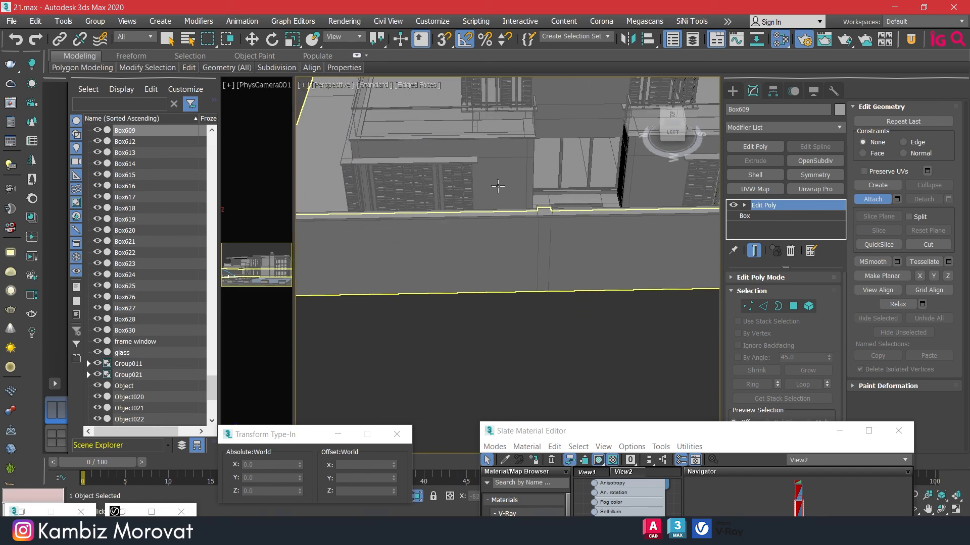
pyautogui.scroll(5, 535, 103)
pyautogui.scroll(-6, 537, 103)
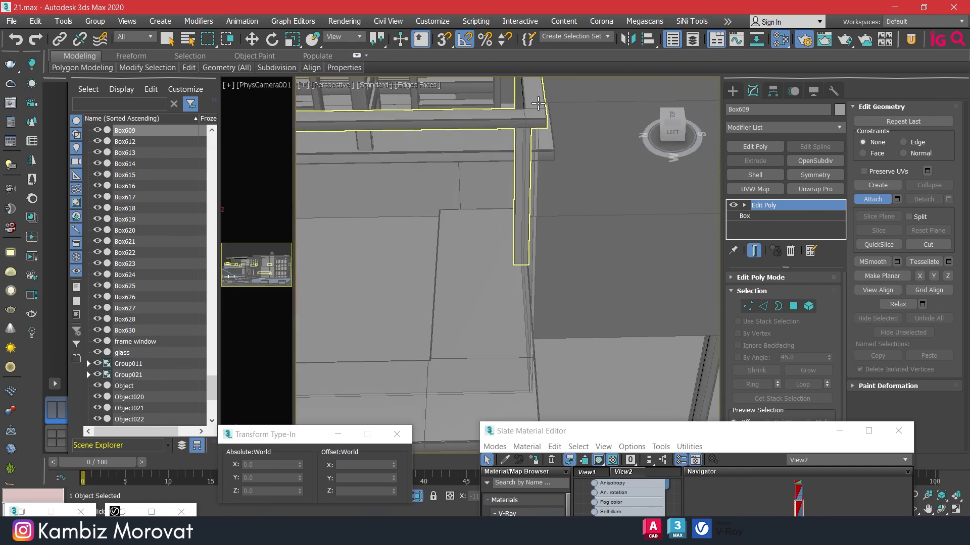
pyautogui.scroll(-5, 543, 186)
pyautogui.keyDown('alt'); pyautogui.moveTo(542, 186); pyautogui.dragTo(667, 197, button='middle'); pyautogui.keyUp('alt')
pyautogui.scroll(6, 559, 203)
pyautogui.scroll(-2, 425, 291)
pyautogui.scroll(7, 422, 291)
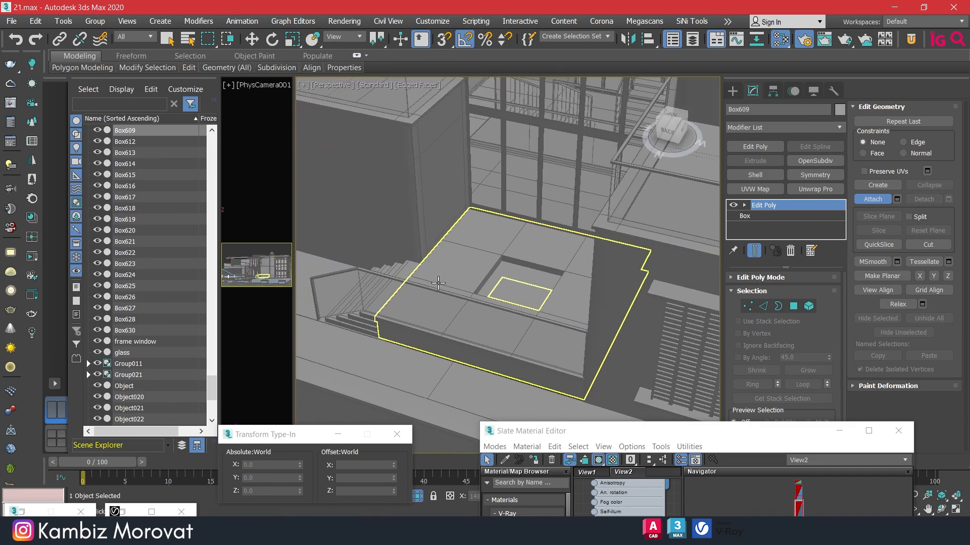
pyautogui.scroll(-2, 420, 305)
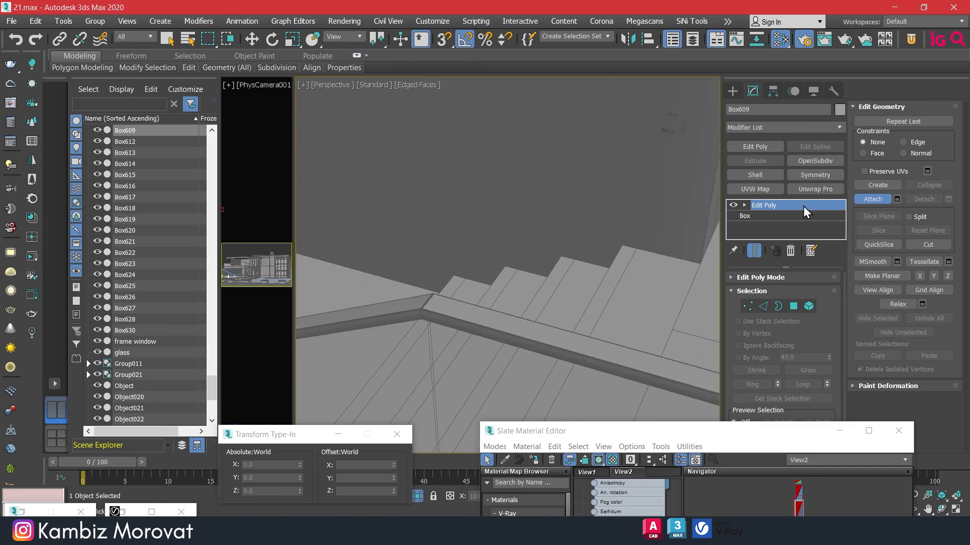
pyautogui.click(874, 198)
pyautogui.click(552, 340)
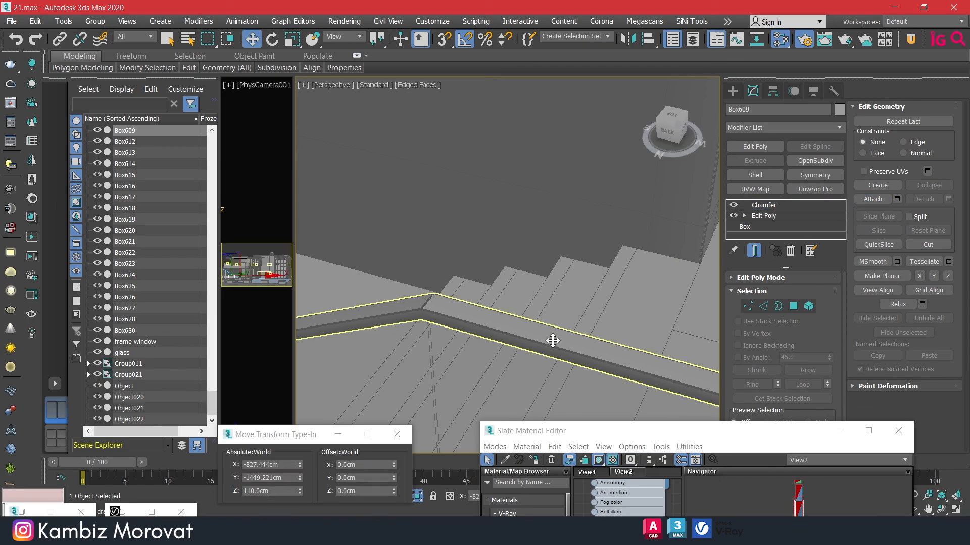
# Add the merged railing frame at the garden steps to the selection and isolate both railing objects
pyautogui.scroll(-6, 553, 341)
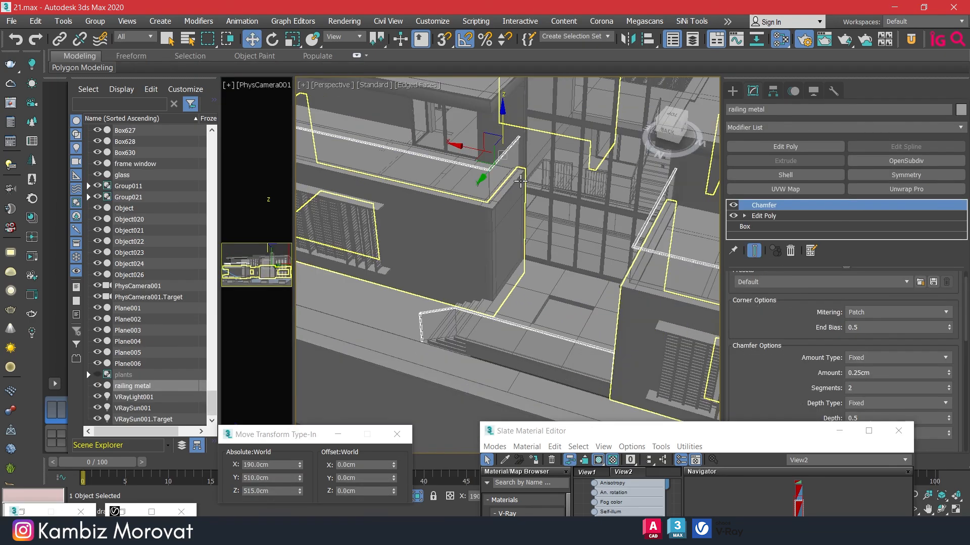
pyautogui.moveTo(601, 214); pyautogui.dragTo(461, 193, button='middle')
pyautogui.scroll(-2, 480, 210)
pyautogui.keyDown('alt'); pyautogui.moveTo(571, 220); pyautogui.dragTo(485, 229, button='middle'); pyautogui.keyUp('alt')
pyautogui.moveTo(424, 245); pyautogui.dragTo(367, 224, button='middle')
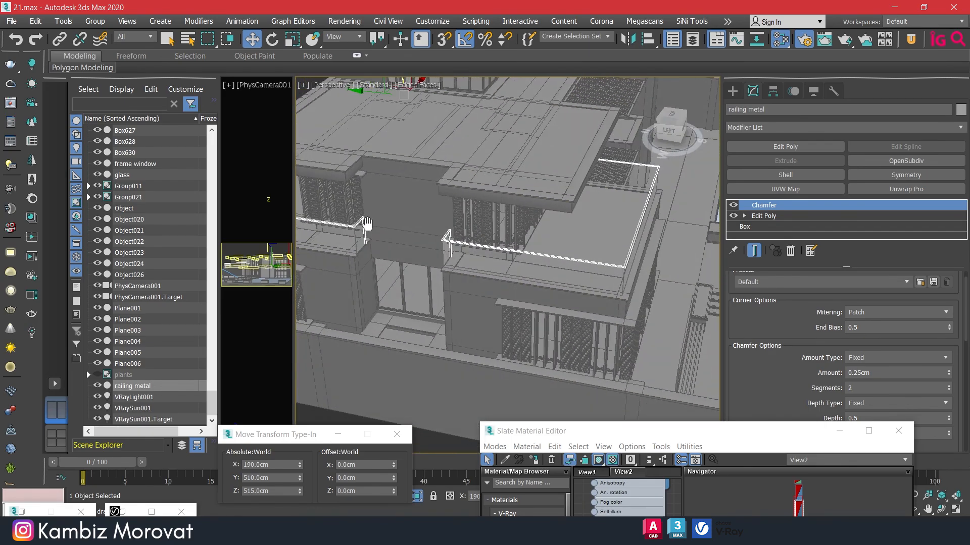
pyautogui.keyDown('alt'); pyautogui.moveTo(602, 234); pyautogui.dragTo(520, 223, button='middle'); pyautogui.keyUp('alt')
pyautogui.moveTo(616, 298); pyautogui.dragTo(577, 314, button='middle')
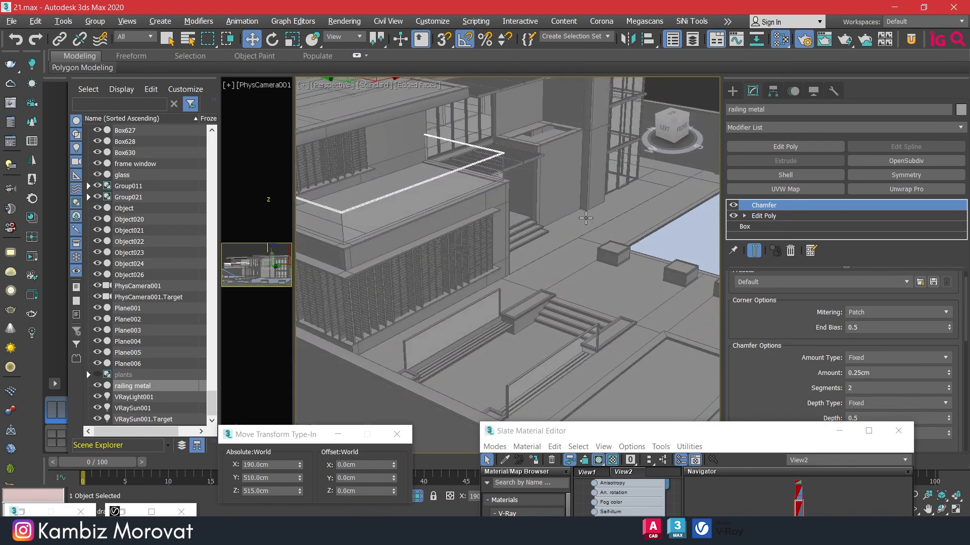
pyautogui.keyDown('ctrl'); pyautogui.click(583, 336); pyautogui.keyUp('ctrl')
pyautogui.scroll(-3, 614, 247)
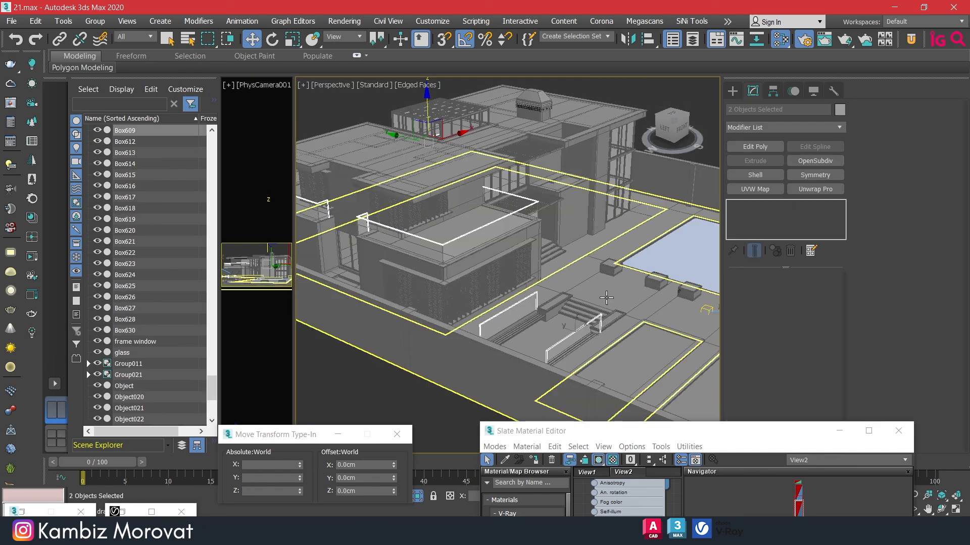
pyautogui.keyDown('alt'); pyautogui.moveTo(637, 261); pyautogui.dragTo(589, 299, button='middle'); pyautogui.keyUp('alt')
pyautogui.hotkey('alt', 'q')
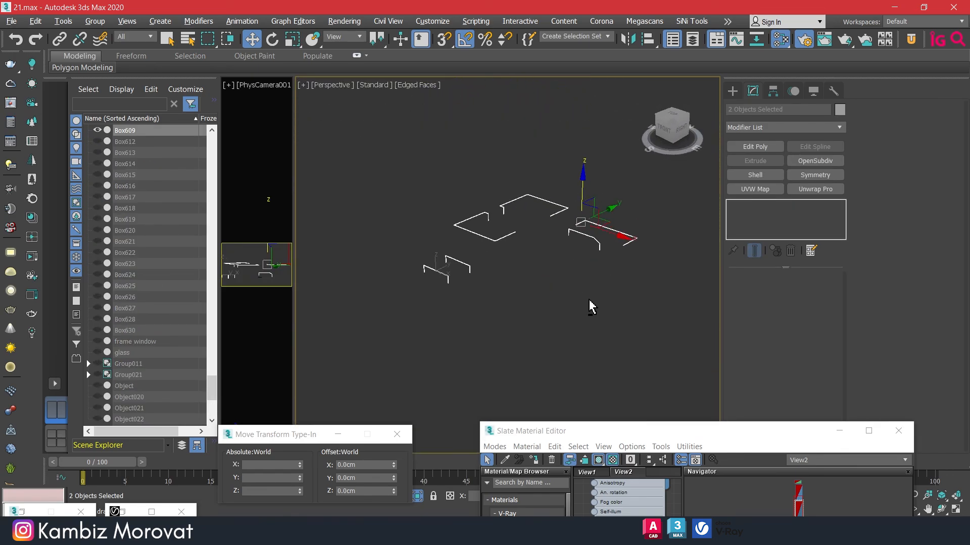
# Select only the railing metal object and cut the Chamfer modifier from its stack
pyautogui.click(588, 299)
pyautogui.click(508, 236)
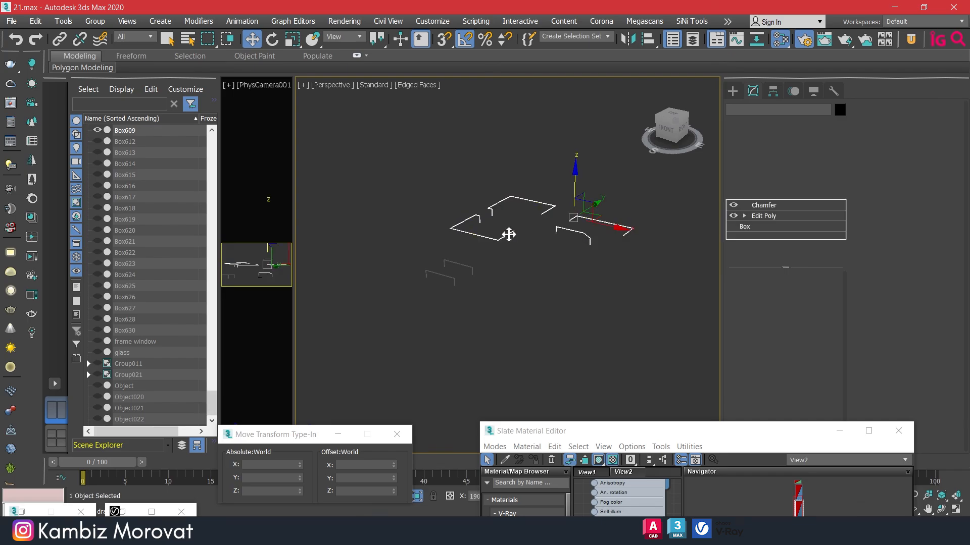
pyautogui.rightClick(779, 207)
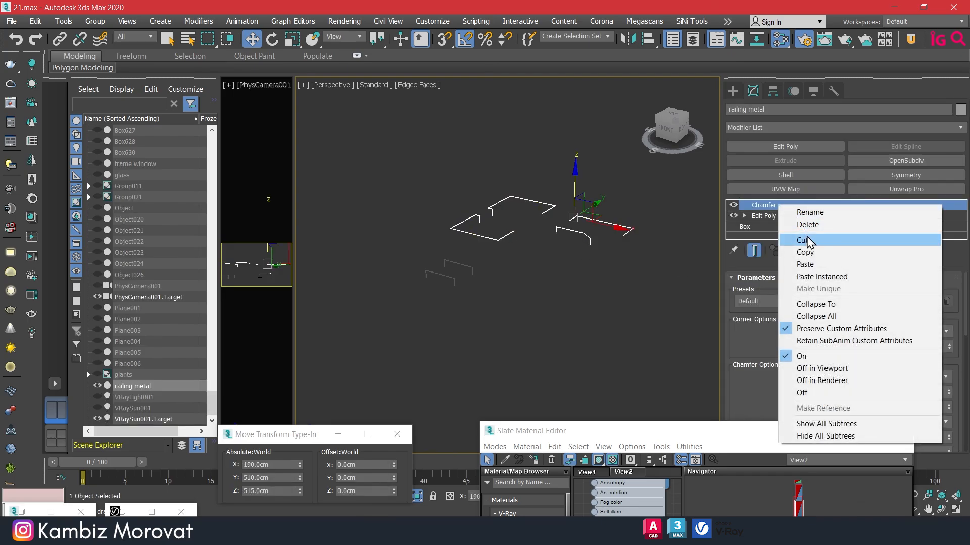
pyautogui.click(803, 238)
# Attach the garden-step railing frames to the railing metal object
pyautogui.moveTo(470, 271); pyautogui.dragTo(435, 304)
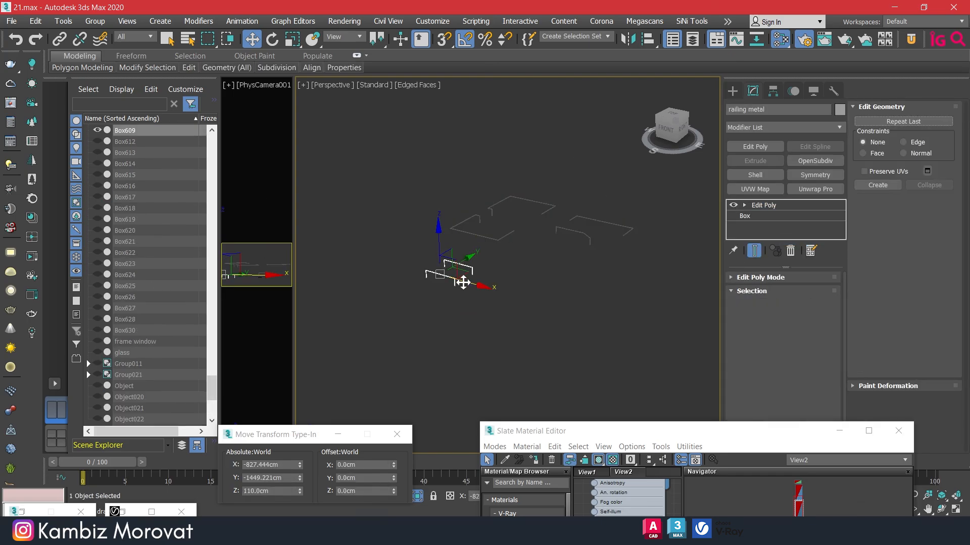
pyautogui.click(504, 257)
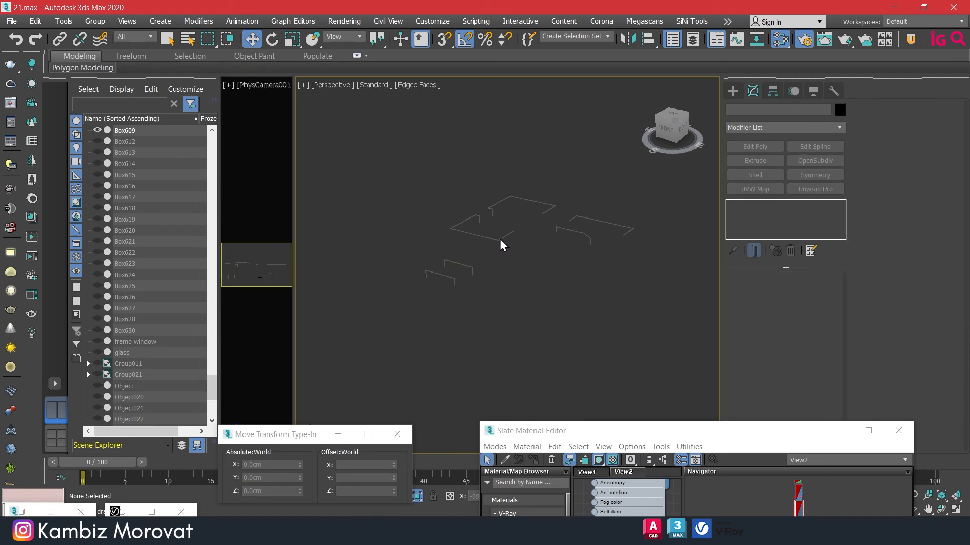
pyautogui.click(501, 238)
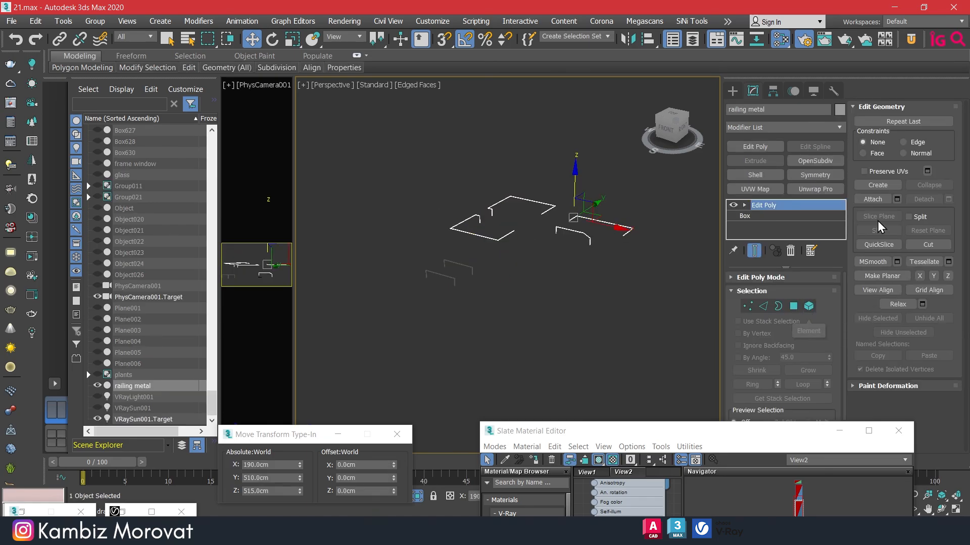
pyautogui.click(873, 199)
pyautogui.click(447, 275)
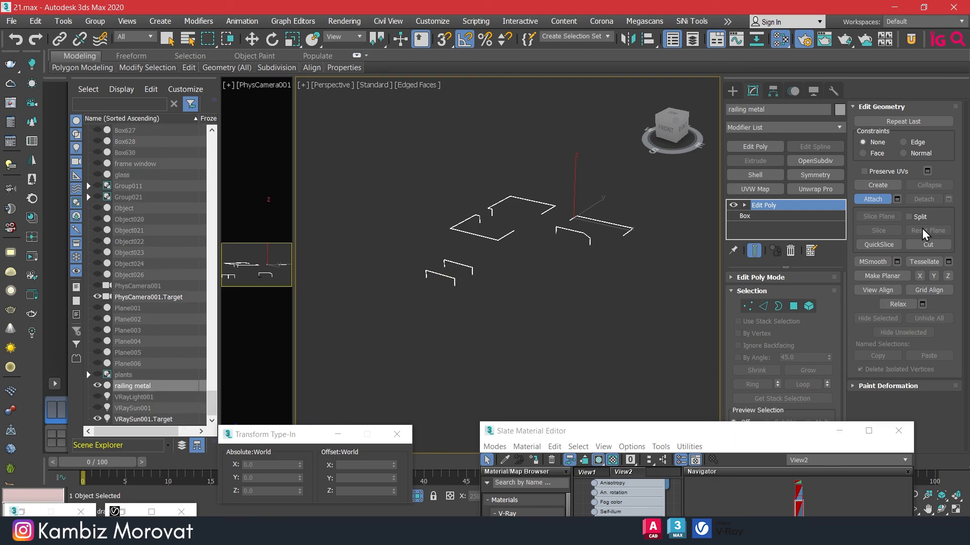
# Paste the cut Chamfer modifier back above Edit Poly on the railing metal object and check a frame corner
pyautogui.press('w')
pyautogui.rightClick(768, 205)
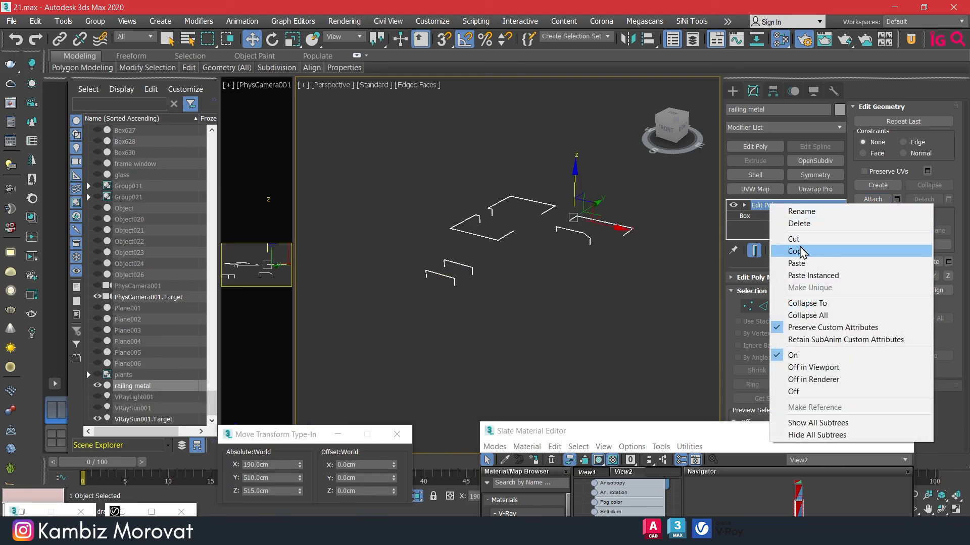
pyautogui.click(804, 262)
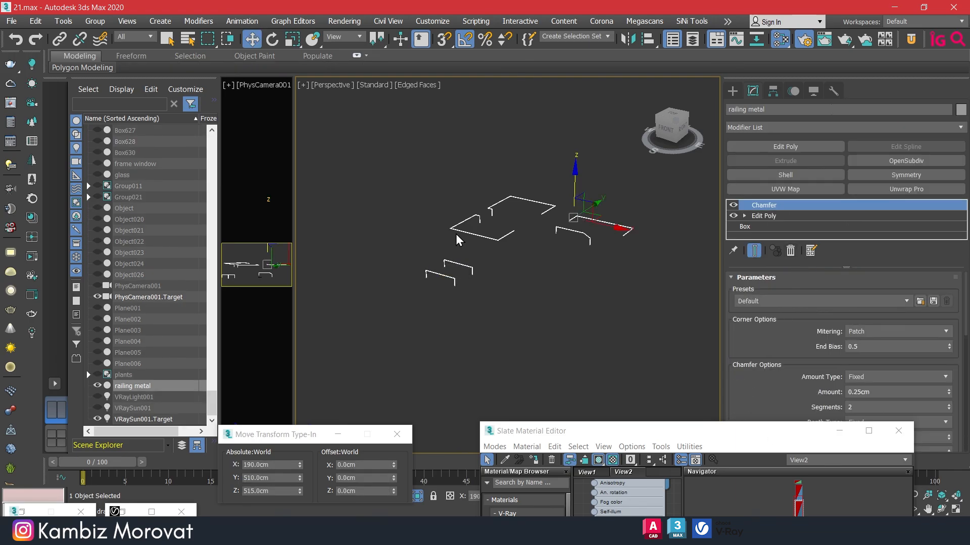
pyautogui.scroll(5, 459, 269)
pyautogui.scroll(2, 608, 256)
pyautogui.scroll(-2, 436, 235)
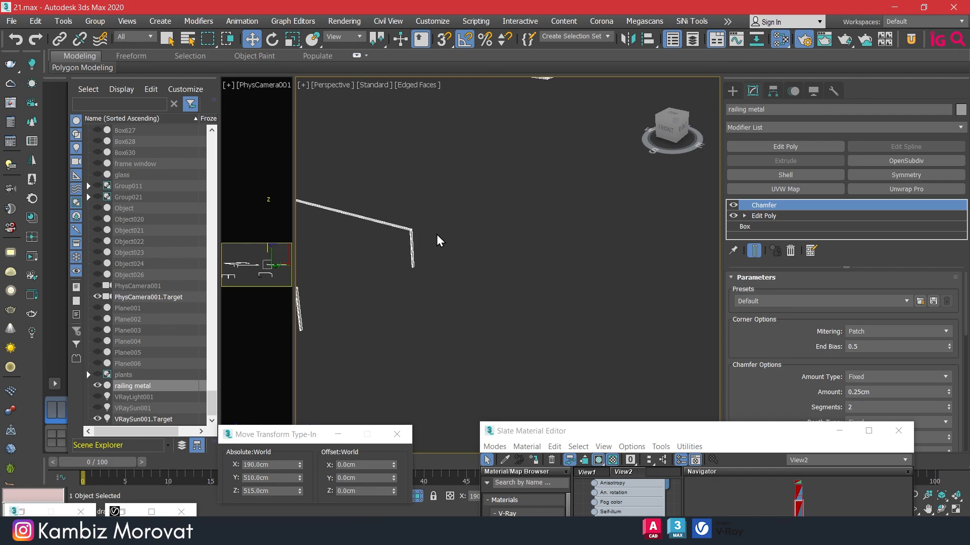
pyautogui.scroll(8, 408, 234)
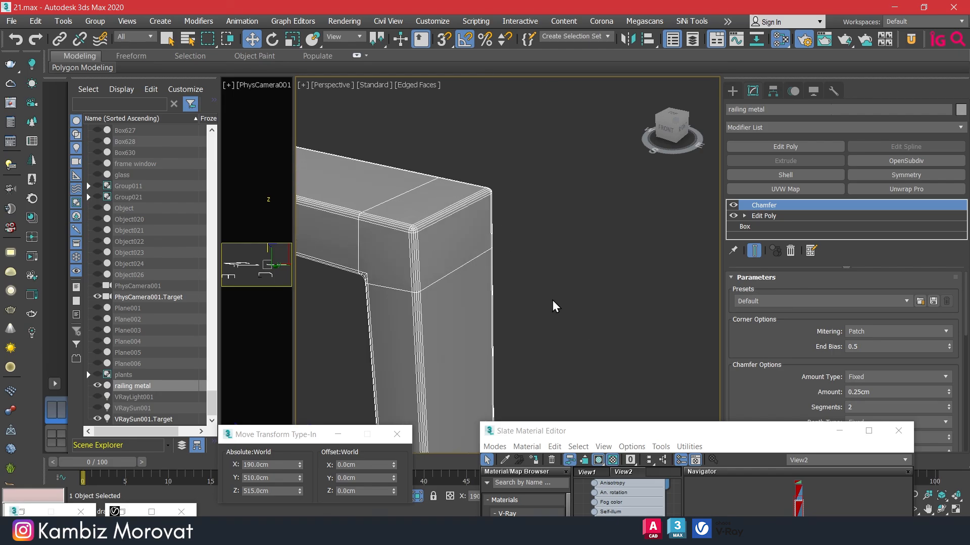
# Bring the rest of the scene back into view and hide the plants group
pyautogui.rightClick(501, 291)
pyautogui.click(560, 218)
pyautogui.scroll(-5, 476, 290)
pyautogui.scroll(-10, 475, 293)
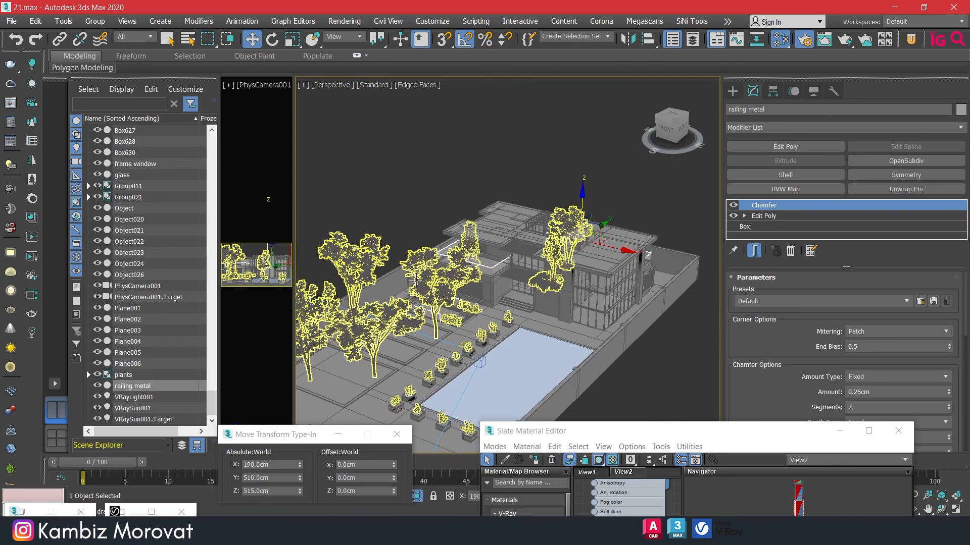
pyautogui.click(416, 278)
pyautogui.rightClick(416, 276)
pyautogui.click(441, 229)
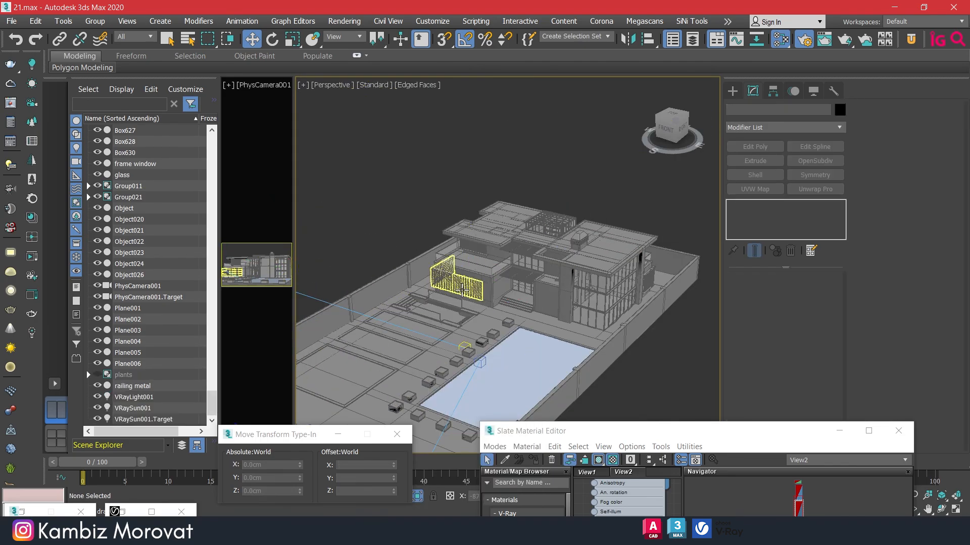
# Select the merged railing metal object and assign the black metal material to it
pyautogui.scroll(6, 440, 325)
pyautogui.scroll(8, 441, 325)
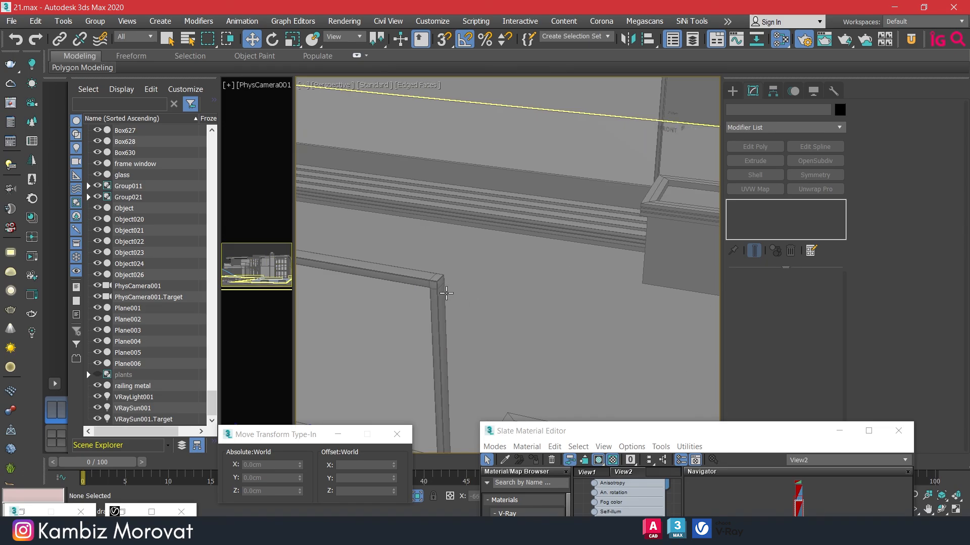
pyautogui.click(514, 378)
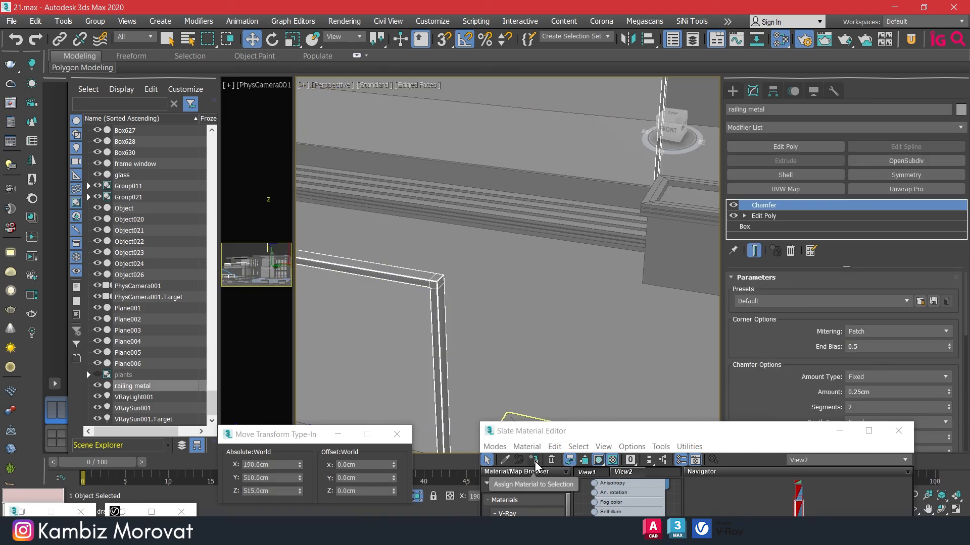
# Select the parapet coping around the villa's terraces and roofs and assign the black metal material to it
pyautogui.scroll(-8, 606, 205)
pyautogui.moveTo(606, 206)
pyautogui.mouseDown(button='middle')
pyautogui.moveTo(526, 260)
pyautogui.moveTo(554, 222)
pyautogui.moveTo(551, 185)
pyautogui.moveTo(601, 210)
pyautogui.mouseUp(button='middle')
pyautogui.scroll(5, 571, 197)
pyautogui.click(566, 208)
pyautogui.scroll(-5, 566, 209)
pyautogui.click(533, 458)
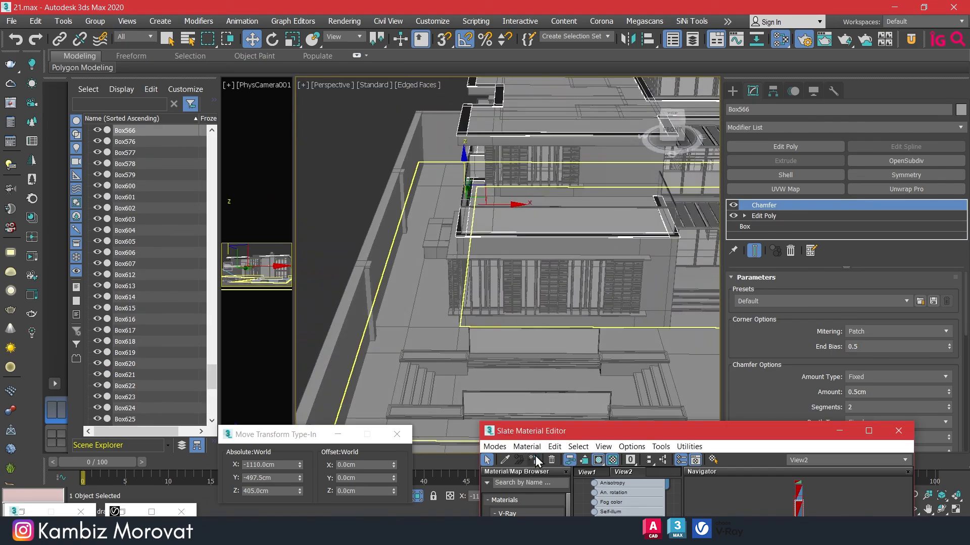
# Examine the black metal coping along the terrace and roof edges
pyautogui.moveTo(640, 284); pyautogui.dragTo(544, 278, button='middle')
pyautogui.scroll(4, 617, 229)
pyautogui.scroll(4, 571, 244)
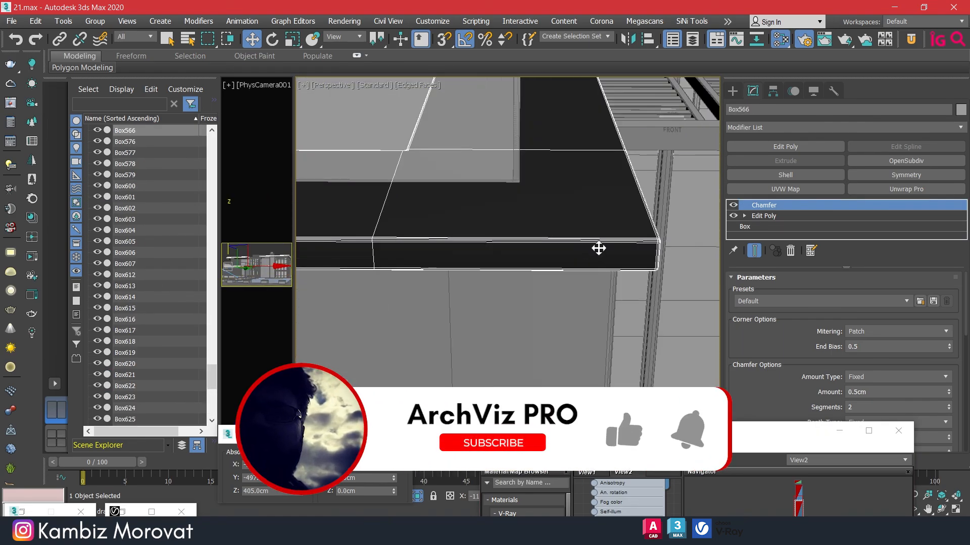
pyautogui.scroll(-7, 598, 247)
pyautogui.scroll(2, 568, 230)
pyautogui.moveTo(701, 245); pyautogui.dragTo(539, 223, button='middle')
pyautogui.click(526, 211)
pyautogui.scroll(5, 525, 210)
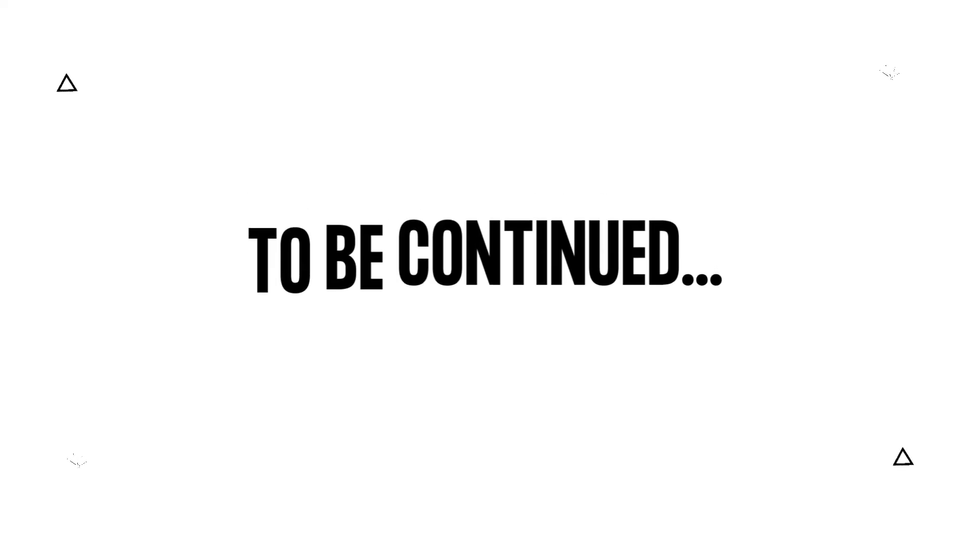